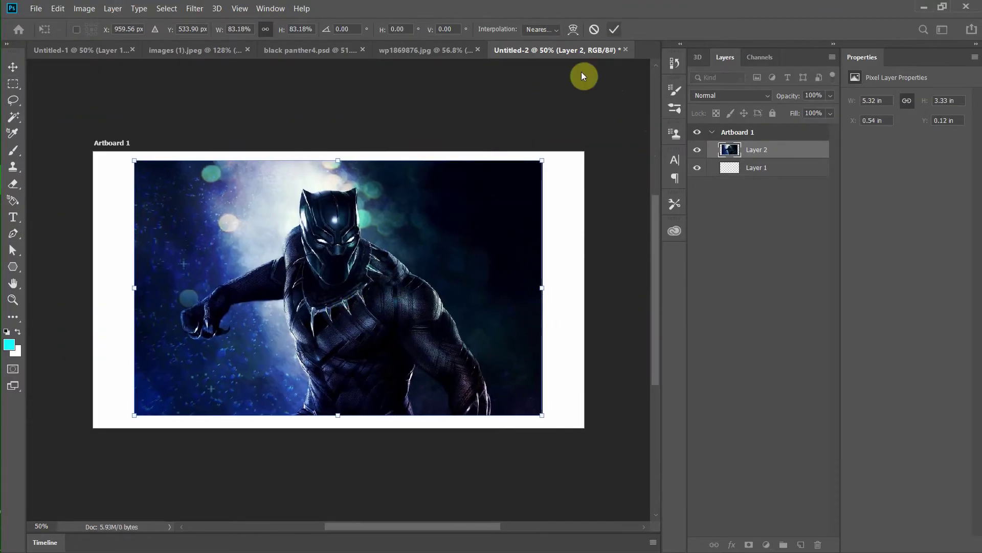
Commit the placed Black Panther image and set the Pen tool to Path mode.
left_click(614, 29)
scroll(351, 313, "up", 3)
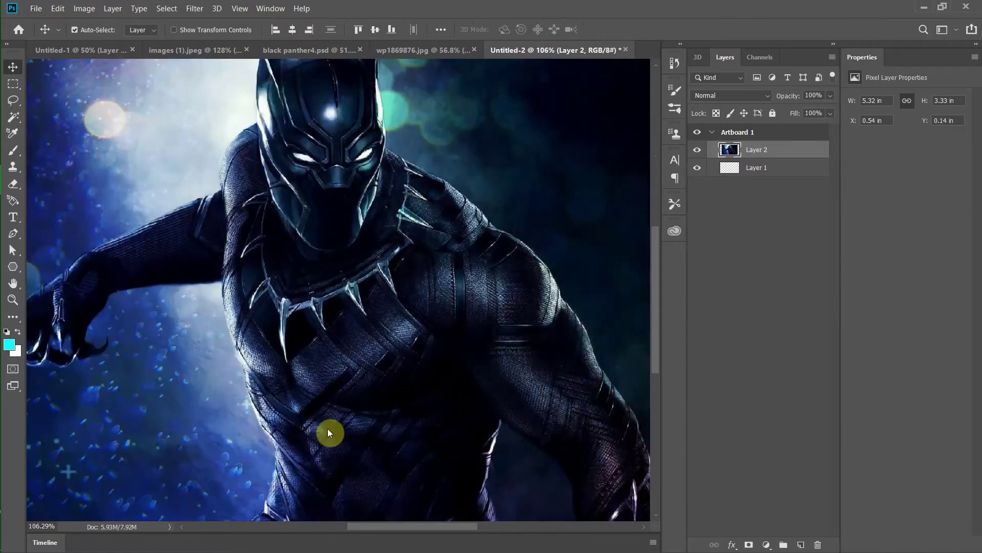
scroll(398, 468, "up", 3)
key("p")
left_click(358, 346)
left_click(92, 29)
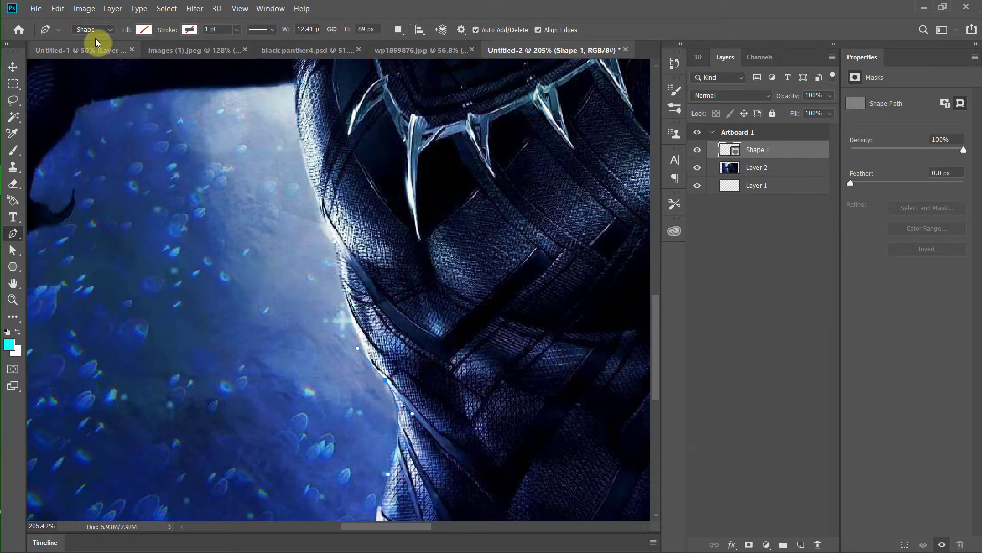
left_click(89, 52)
Start the pen path at the chest and curve it along the arm's underside and claw.
left_click(388, 480)
left_click(381, 378)
scroll(351, 338, "up", 3)
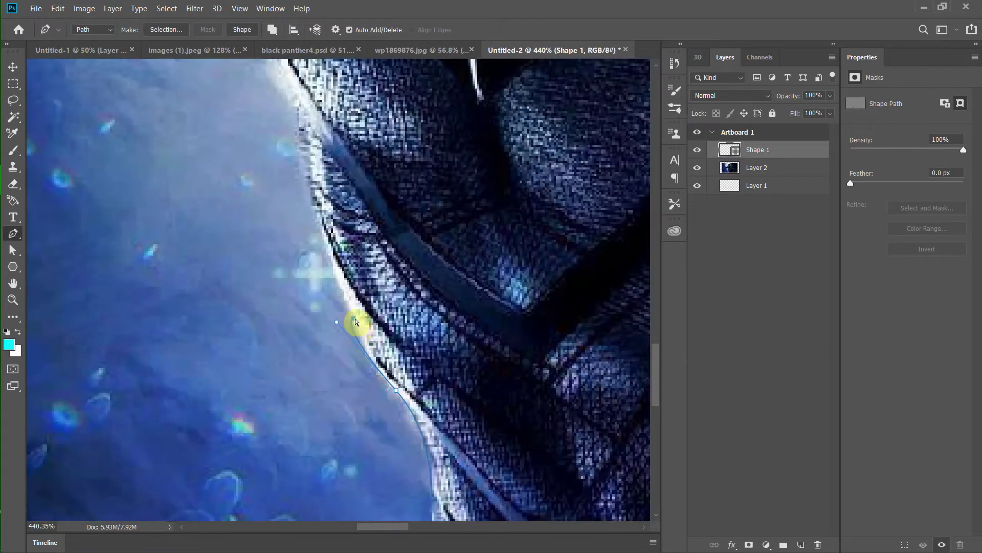
scroll(323, 222, "down", 2)
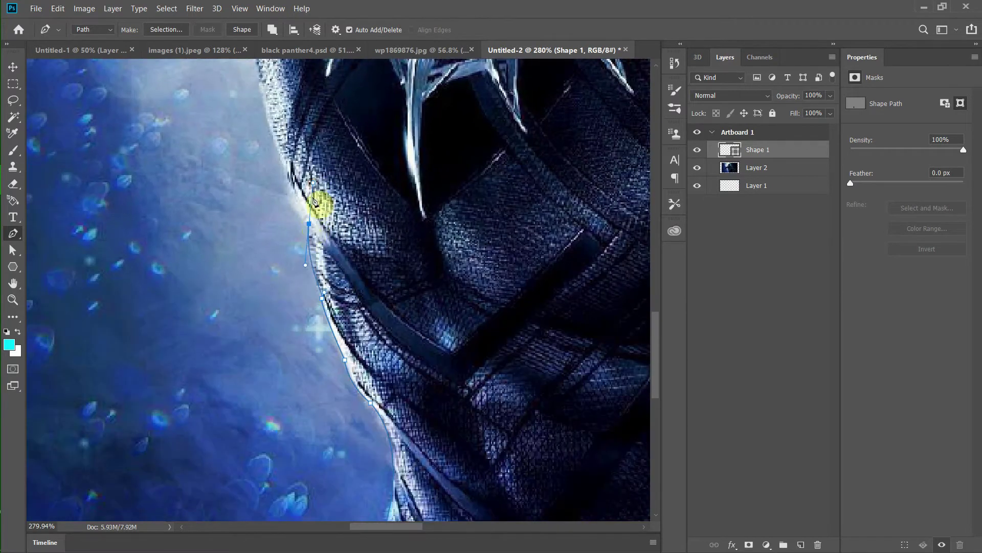
scroll(314, 201, "up", 5)
left_click_drag(265, 179, 288, 100)
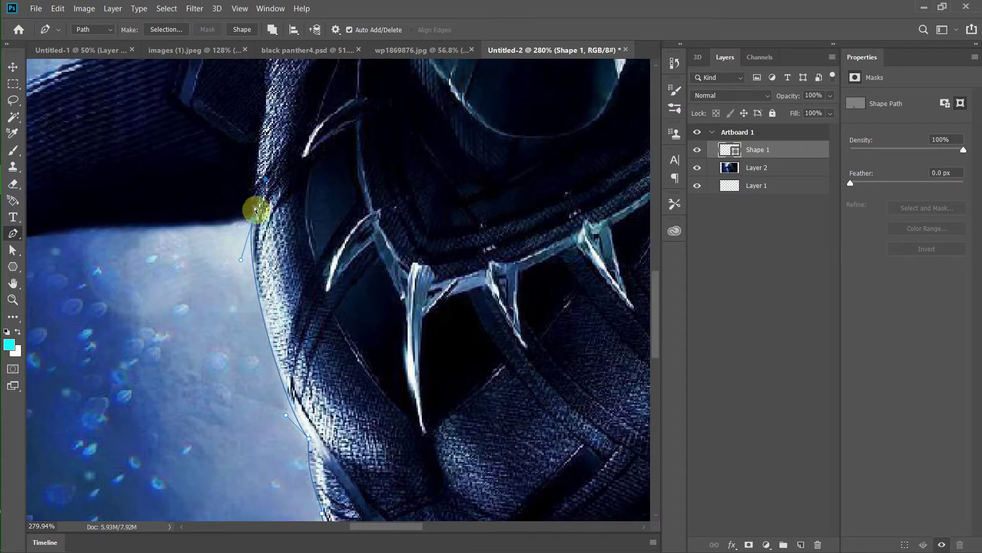
scroll(254, 205, "left", 5)
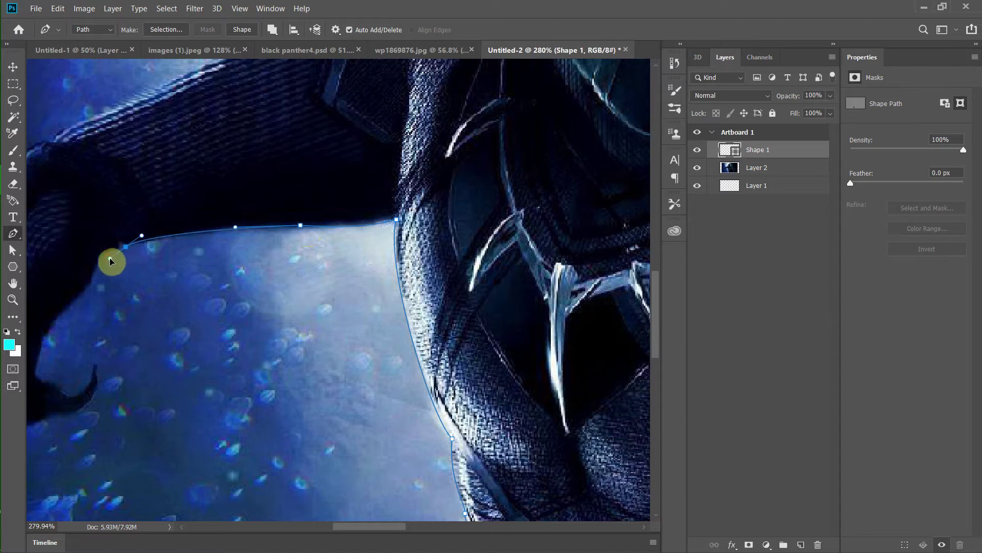
scroll(108, 255, "up", 2)
scroll(140, 271, "up", 2)
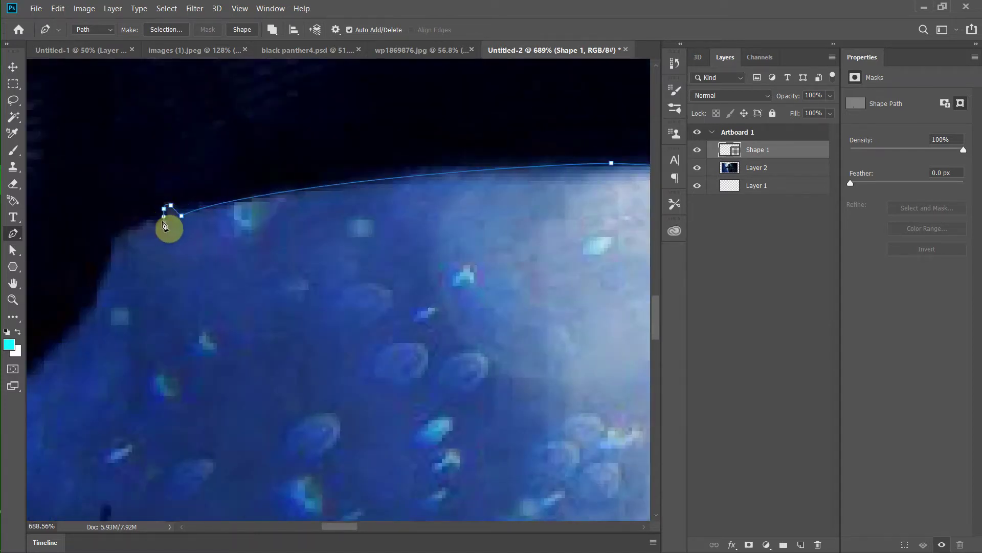
scroll(169, 246, "down", 2)
scroll(206, 375, "left", 5)
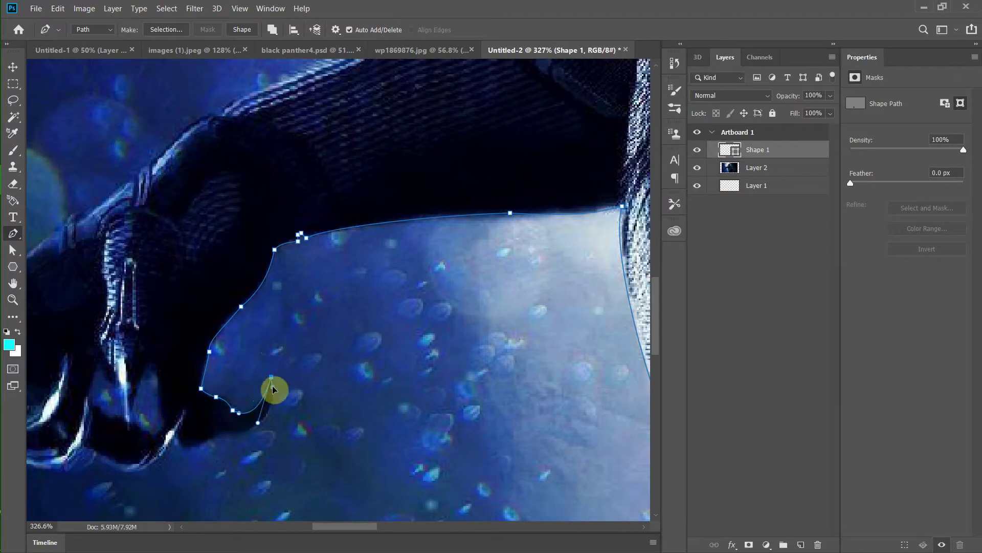
left_click(221, 432)
left_click_drag(205, 438, 331, 361)
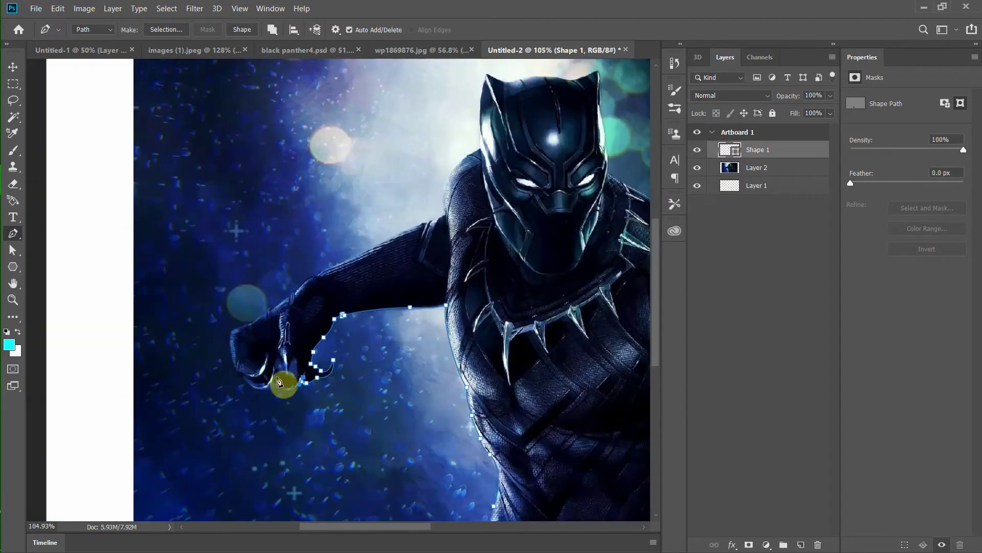
left_click_drag(251, 339, 208, 285)
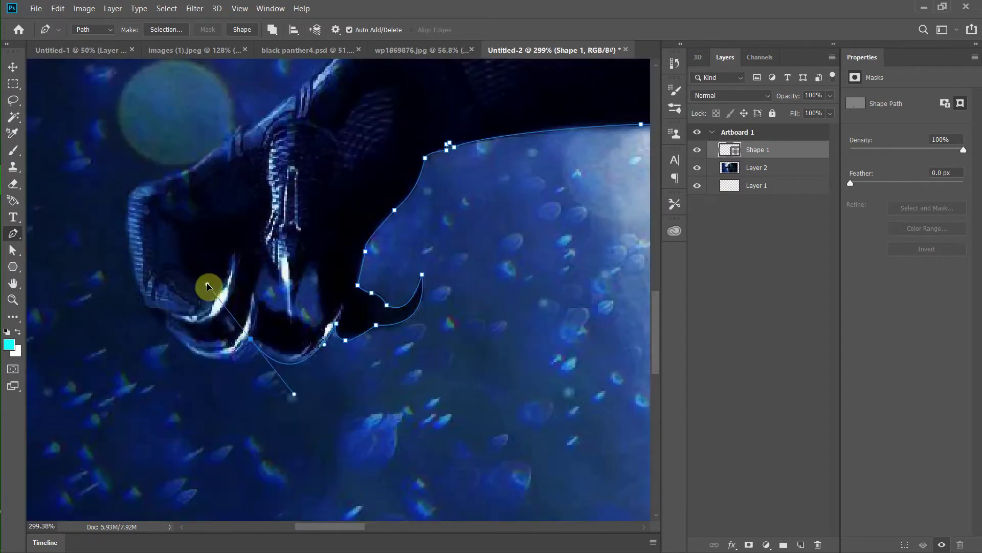
left_click_drag(165, 325, 114, 264)
mouse_move(161, 338)
left_mouse_down()
mouse_move(286, 326)
mouse_move(285, 307)
left_mouse_up()
Extend the path along the hand, forearm and shoulder up to the mask.
left_click(276, 270)
scroll(281, 291, "up", 3)
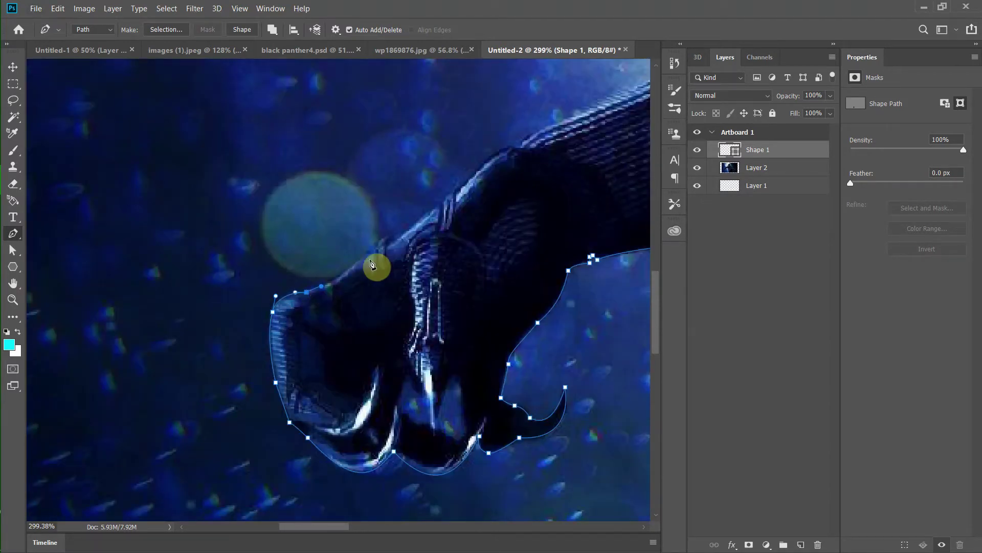
scroll(489, 175, "up", 1)
scroll(489, 175, "right", 2)
mouse_move(417, 191)
left_mouse_down()
mouse_move(438, 169)
mouse_move(468, 162)
left_mouse_up()
scroll(443, 188, "right", 2)
scroll(434, 224, "up", 1)
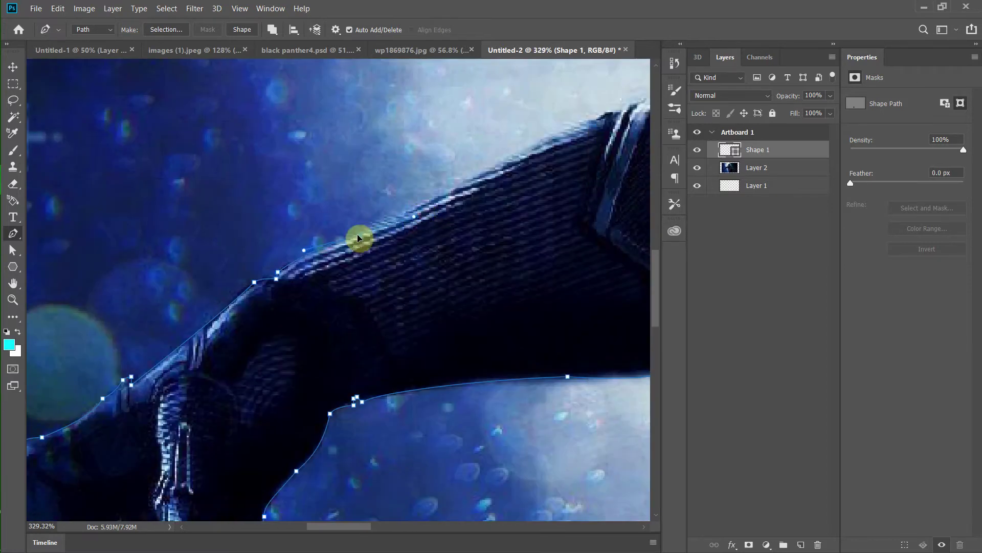
scroll(493, 117, "right", 3)
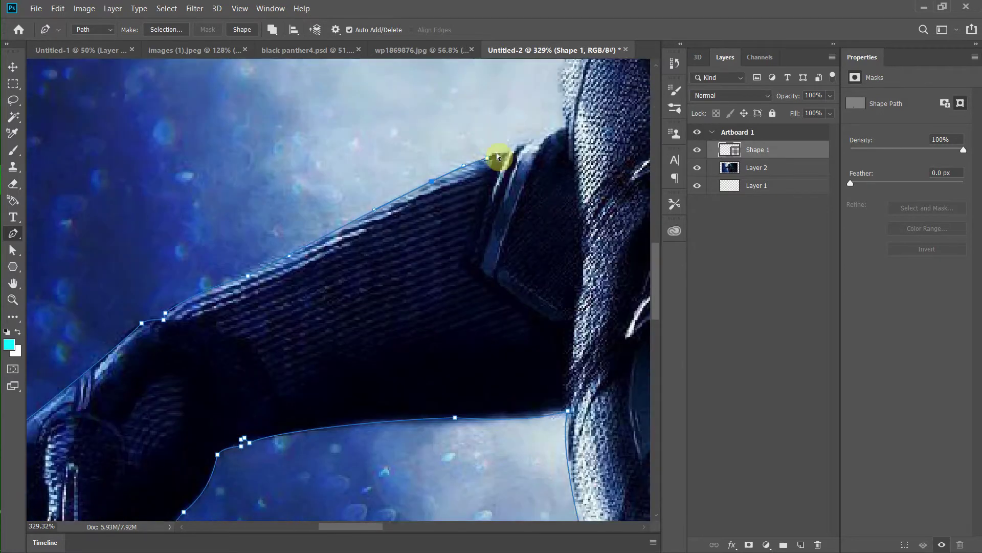
scroll(496, 153, "up", 3)
left_click(459, 130)
scroll(453, 198, "down", 4)
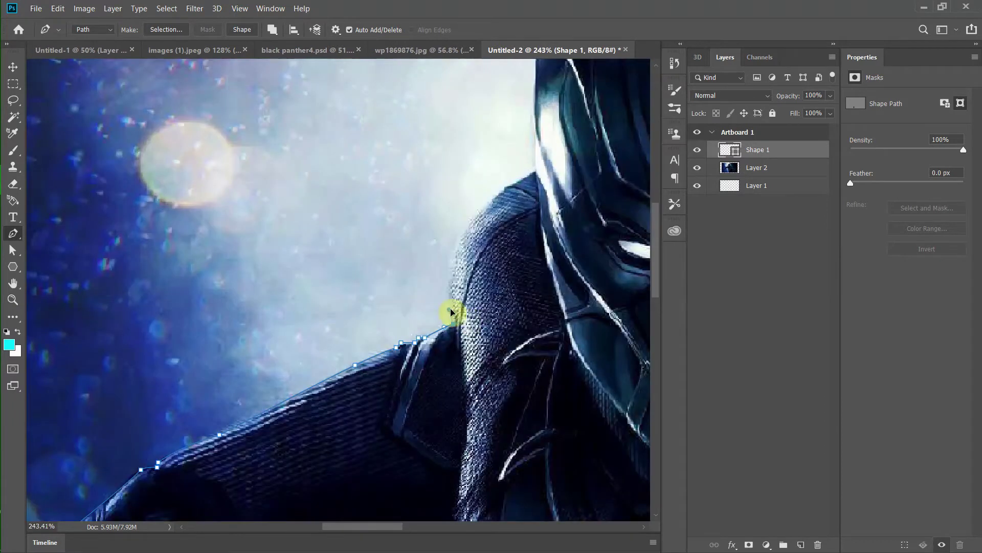
scroll(602, 146, "up", 2)
left_click_drag(306, 224, 415, 168)
scroll(280, 213, "up", 1)
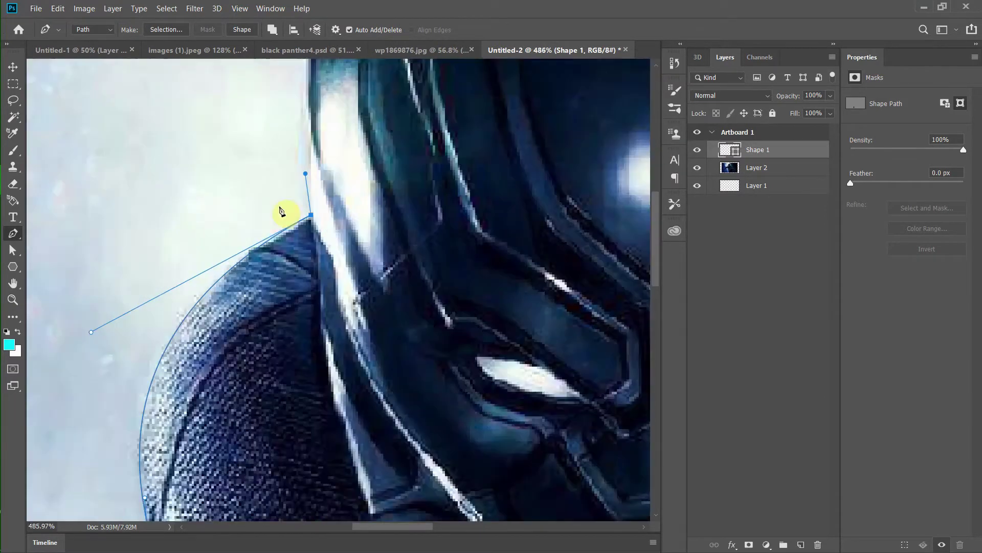
scroll(322, 215, "up", 1)
scroll(340, 228, "up", 1)
scroll(360, 203, "down", 3)
Continue the path over the mask's top to the right ear tip.
scroll(358, 194, "up", 3)
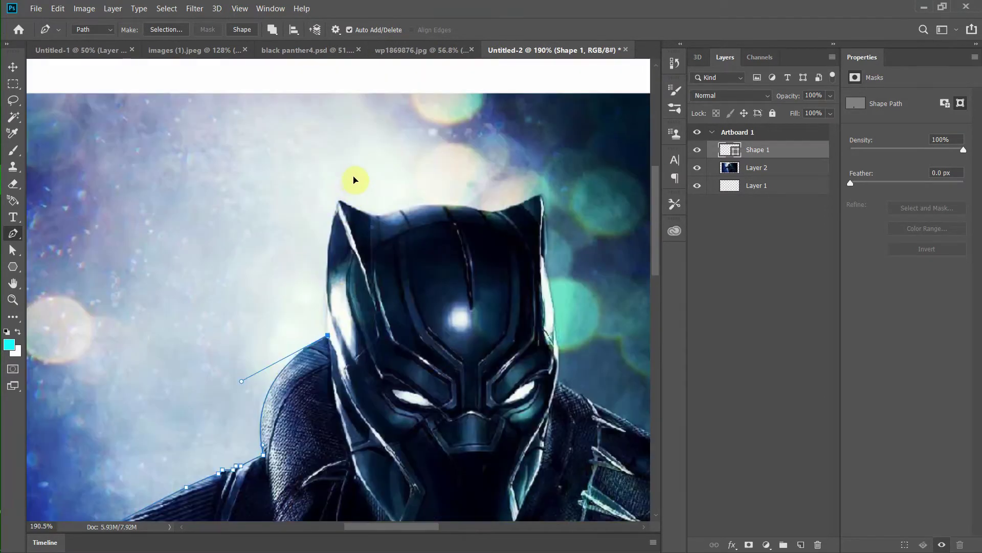
scroll(355, 208, "up", 3)
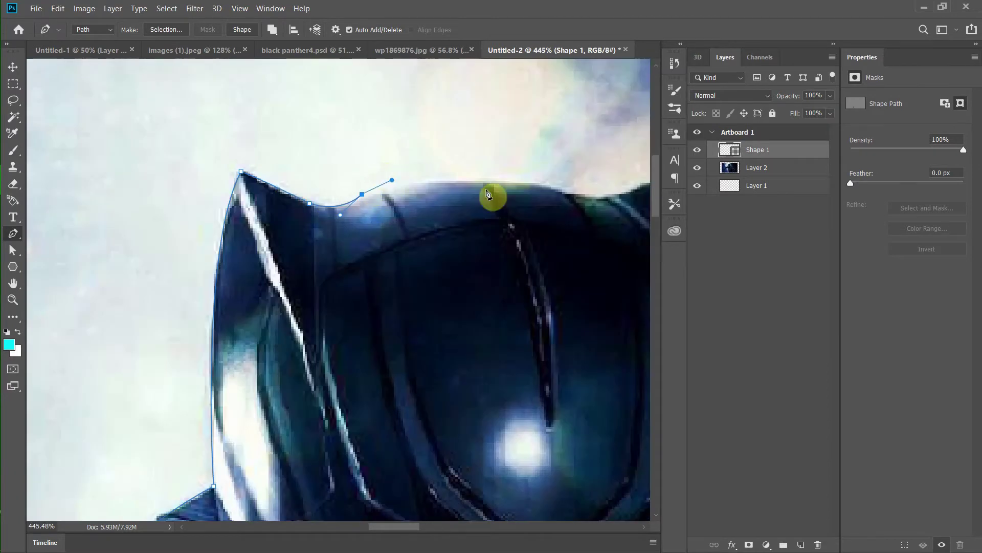
scroll(487, 195, "right", 3)
left_click_drag(428, 187, 466, 199)
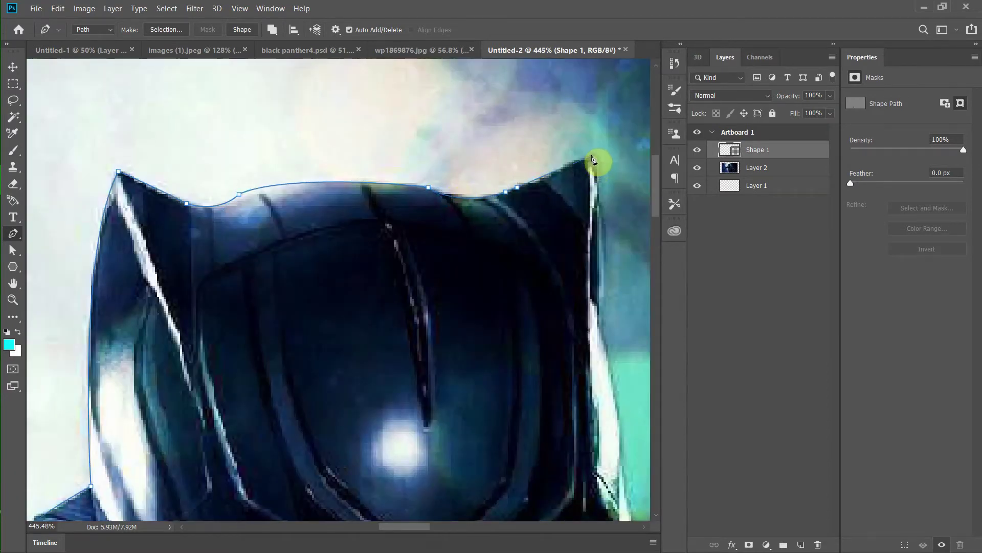
left_click_drag(592, 159, 409, 160)
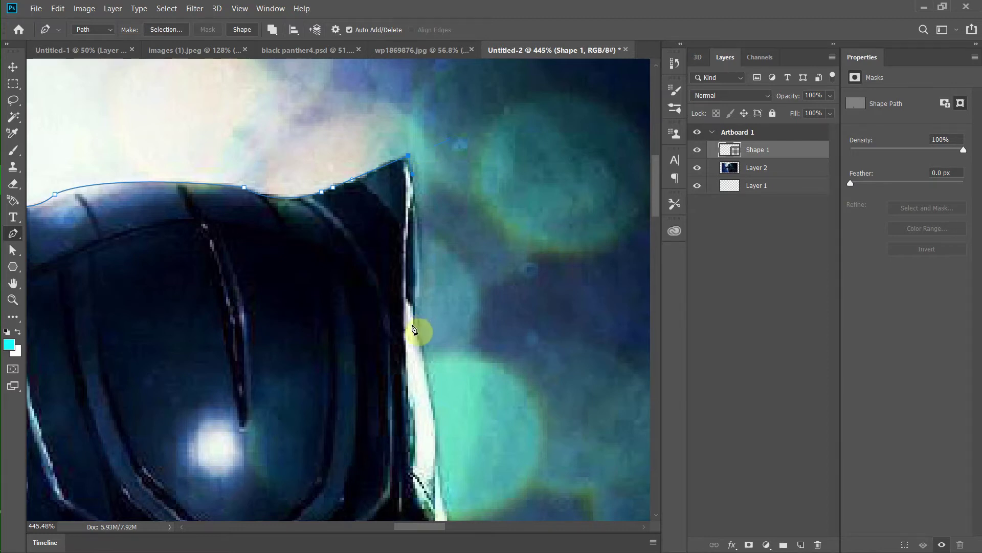
scroll(427, 361, "down", 3)
scroll(450, 352, "down", 2)
left_click_drag(444, 345, 439, 406)
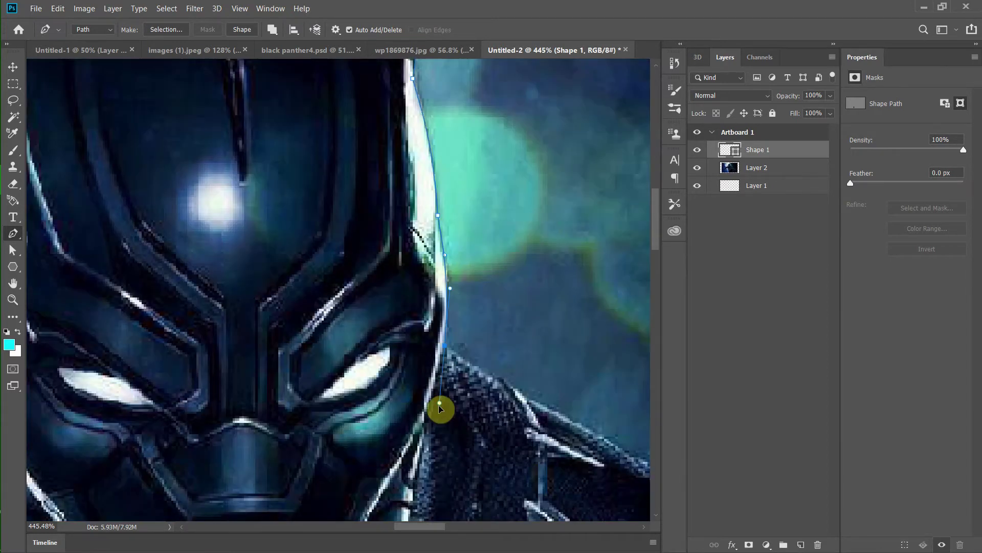
Trace curved anchors down the right shoulder and along the arm edge.
left_click(501, 382)
scroll(476, 366, "right", 3)
scroll(410, 332, "right", 2)
scroll(409, 332, "down", 3)
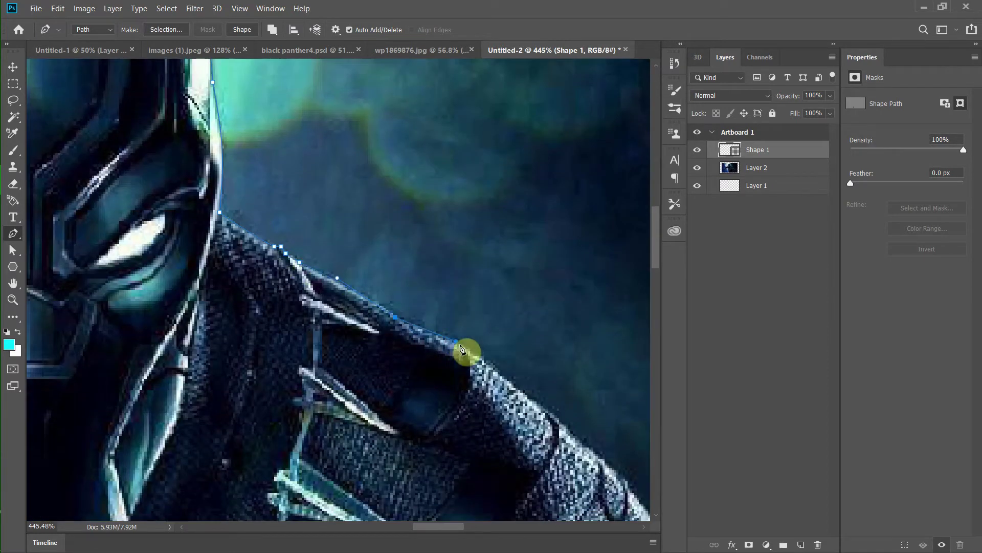
scroll(462, 349, "down", 3)
scroll(440, 286, "right", 2)
scroll(558, 358, "down", 3)
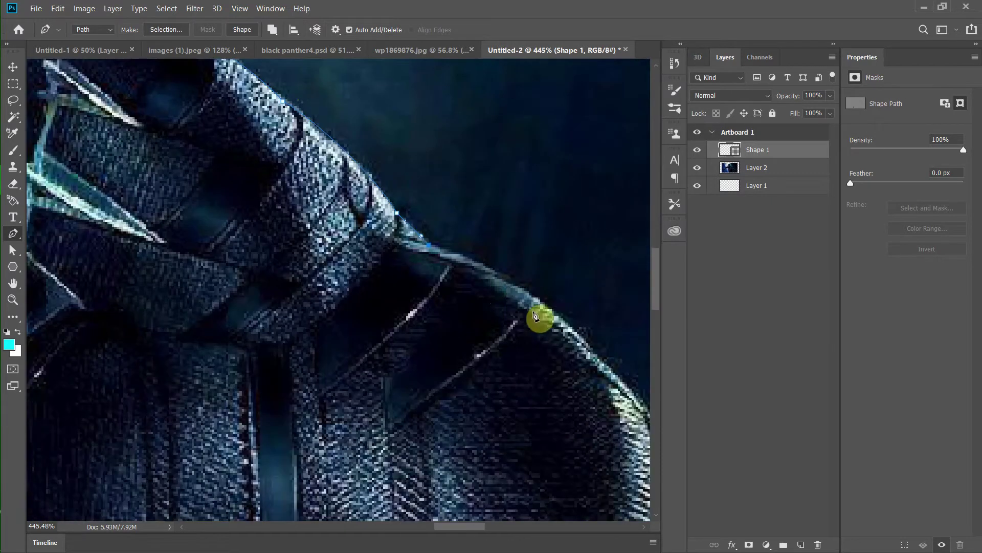
scroll(563, 286, "right", 2)
scroll(461, 230, "down", 2)
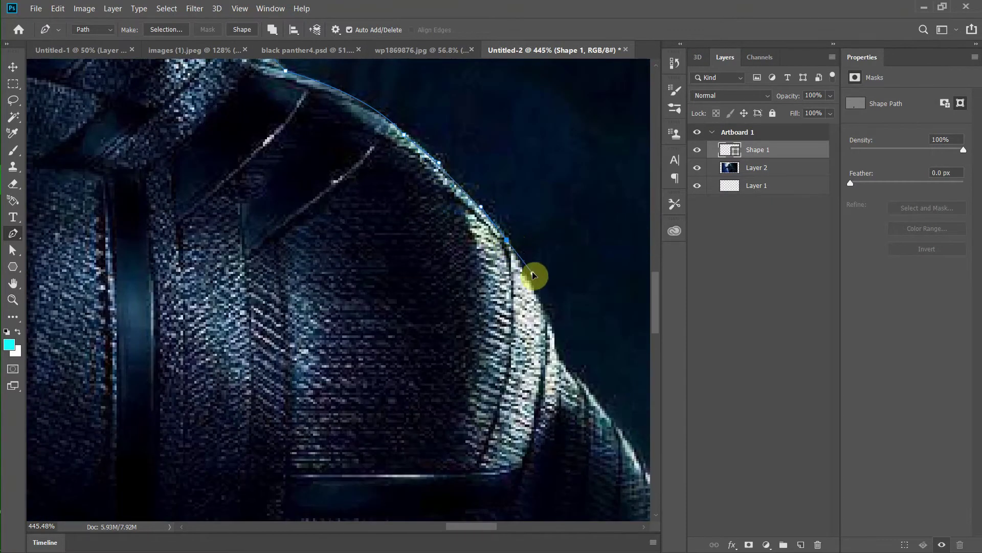
scroll(538, 302, "down", 3)
scroll(511, 281, "right", 2)
left_click_drag(432, 200, 435, 222)
scroll(465, 242, "down", 2)
scroll(358, 174, "right", 2)
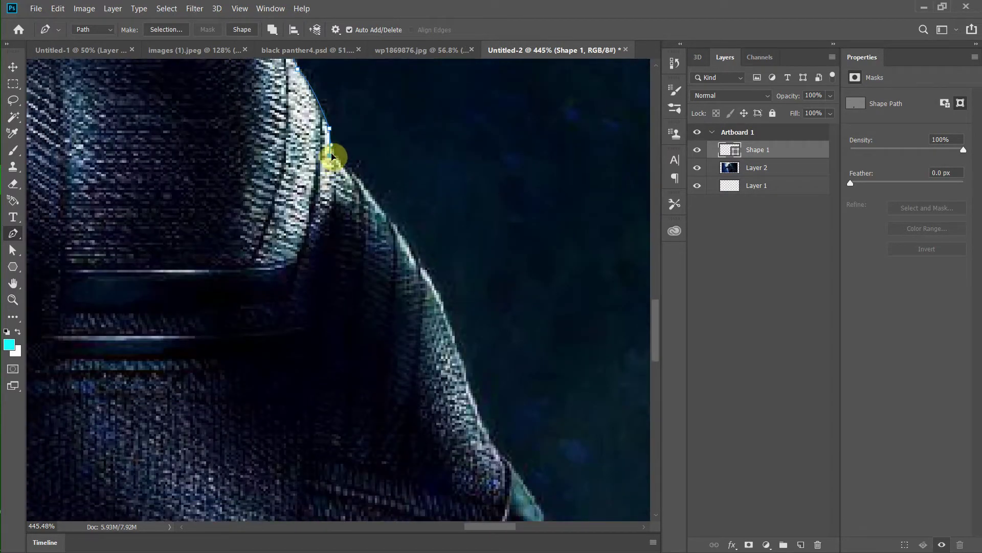
scroll(465, 248, "down", 2)
scroll(465, 248, "right", 2)
left_click_drag(392, 318, 417, 341)
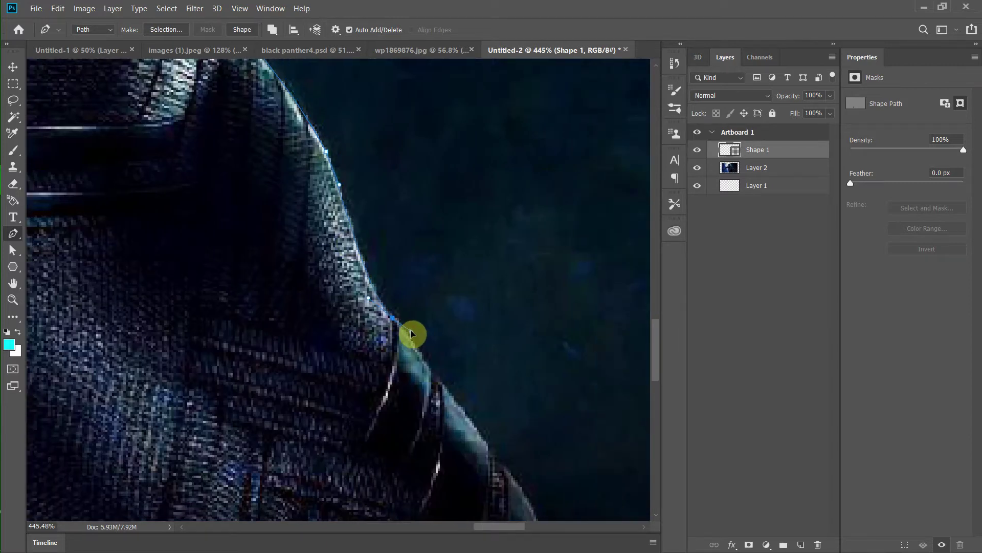
left_click_drag(428, 375, 440, 388)
Add anchors along the arm, near the claws, the image bottom and the inner arm edge.
scroll(460, 384, "down", 2)
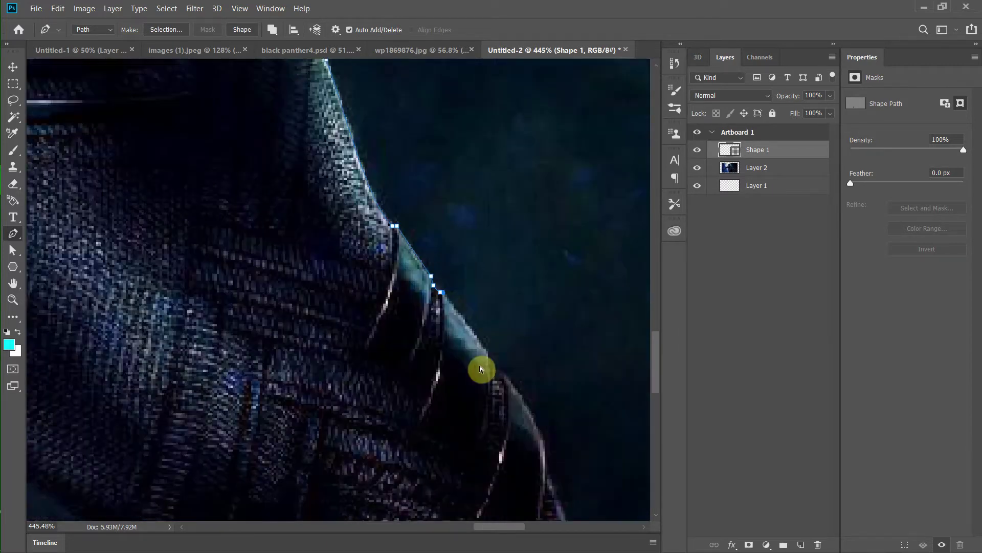
scroll(478, 368, "right", 2)
left_click_drag(396, 353, 400, 365)
left_click(412, 379)
scroll(447, 337, "down", 3)
left_click(458, 360)
scroll(509, 351, "down", 4)
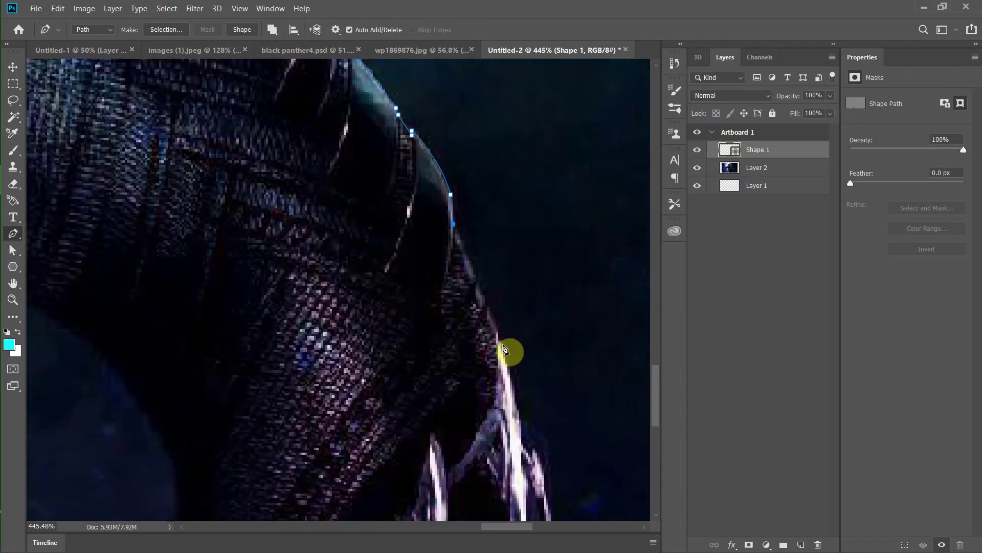
scroll(529, 364, "up", 3)
scroll(510, 366, "down", 1)
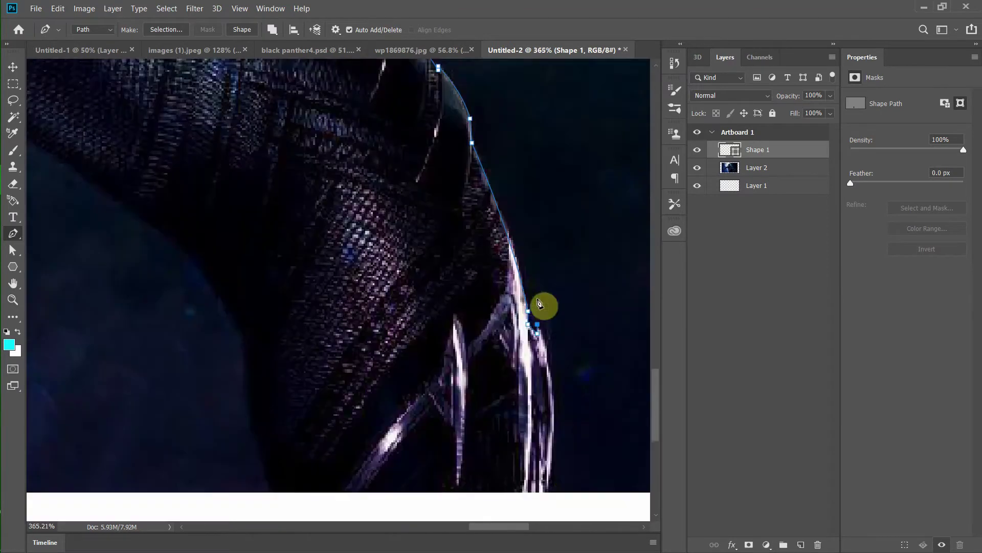
left_click_drag(546, 440, 531, 426)
scroll(271, 324, "down", 2)
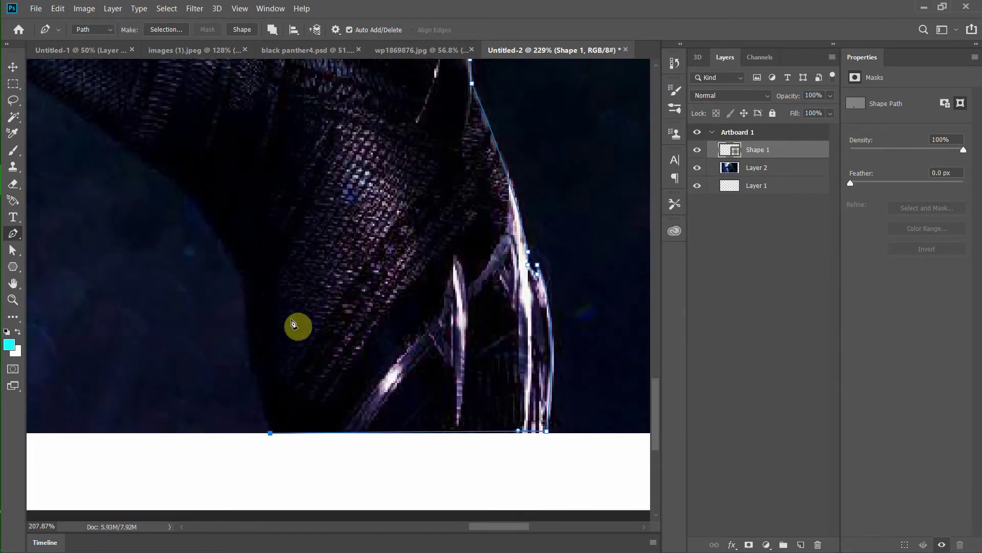
scroll(524, 385, "down", 2)
scroll(526, 325, "up", 2)
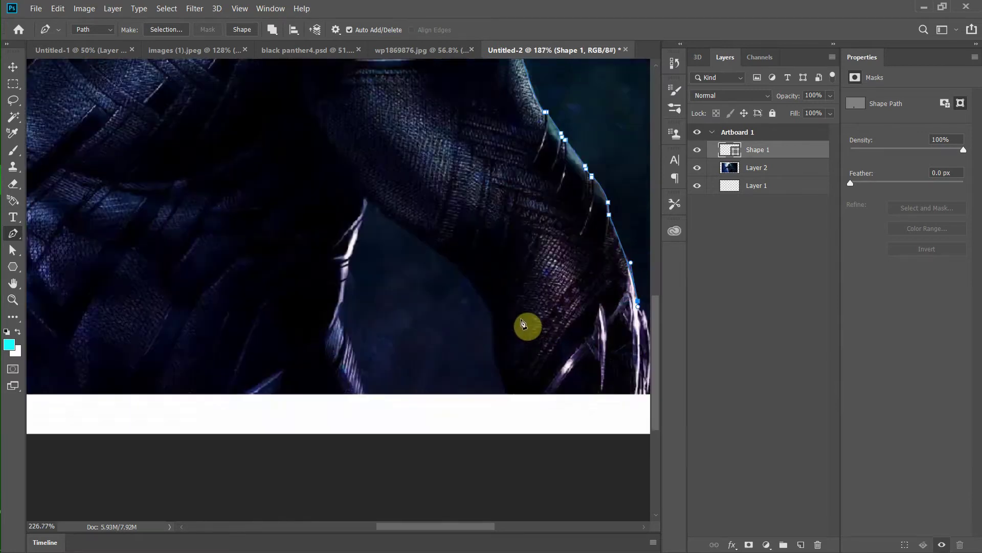
scroll(526, 324, "up", 1)
left_click(396, 227)
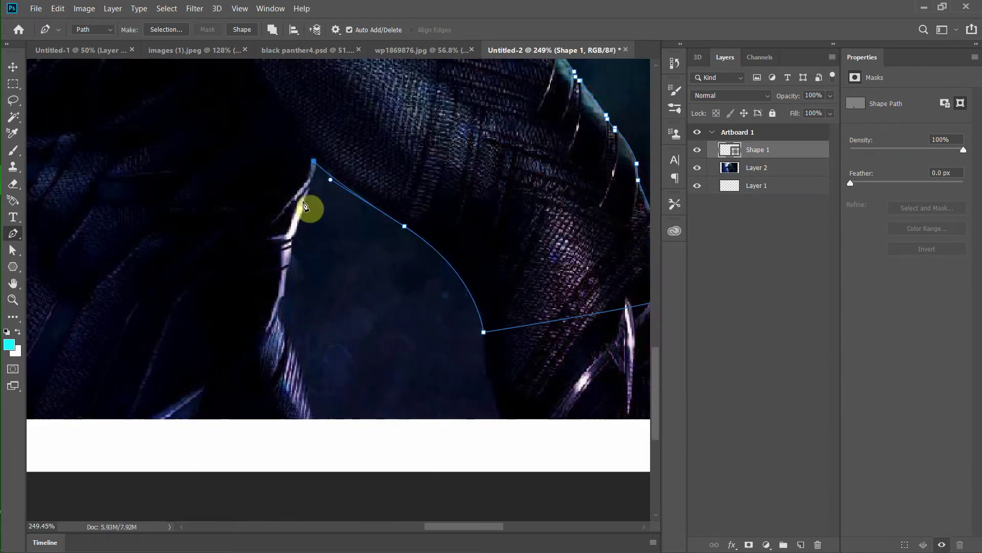
scroll(105, 327, "down", 3)
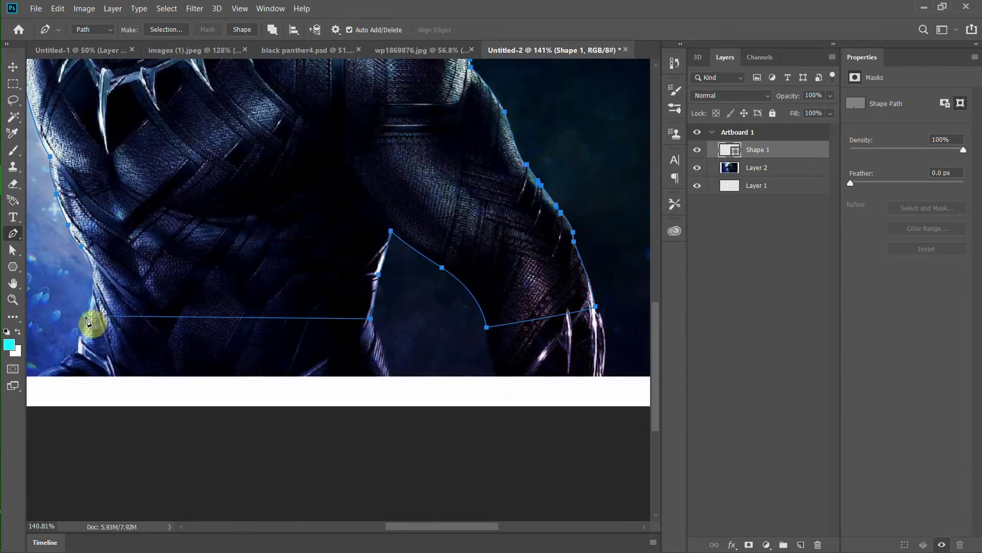
Turn the path into a selection, copy the panther to a new layer, delete the original photo.
right_click(463, 193)
left_click(503, 243)
left_click(552, 139)
scroll(500, 253, "down", 3)
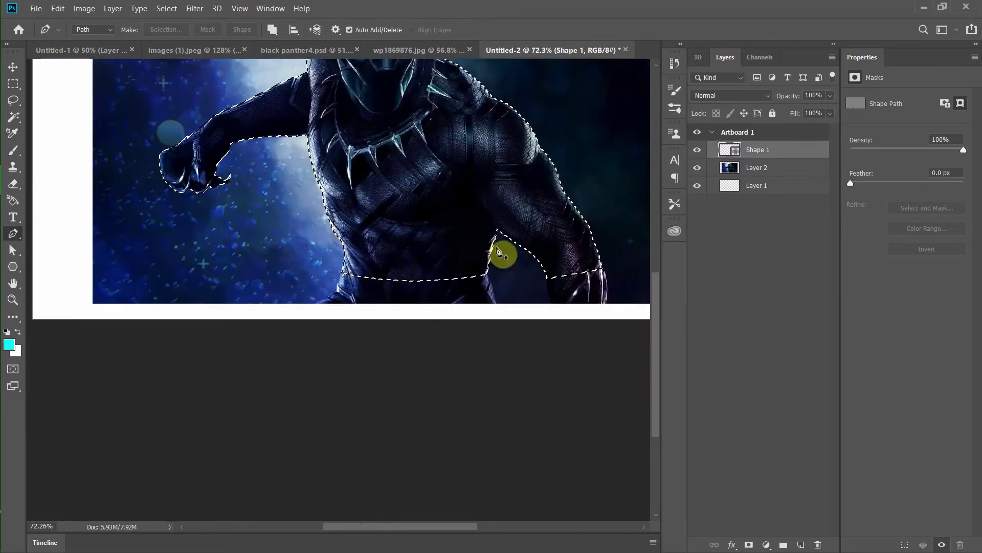
key("ctrl+shift+alt+n")
left_click(766, 169)
key("Delete")
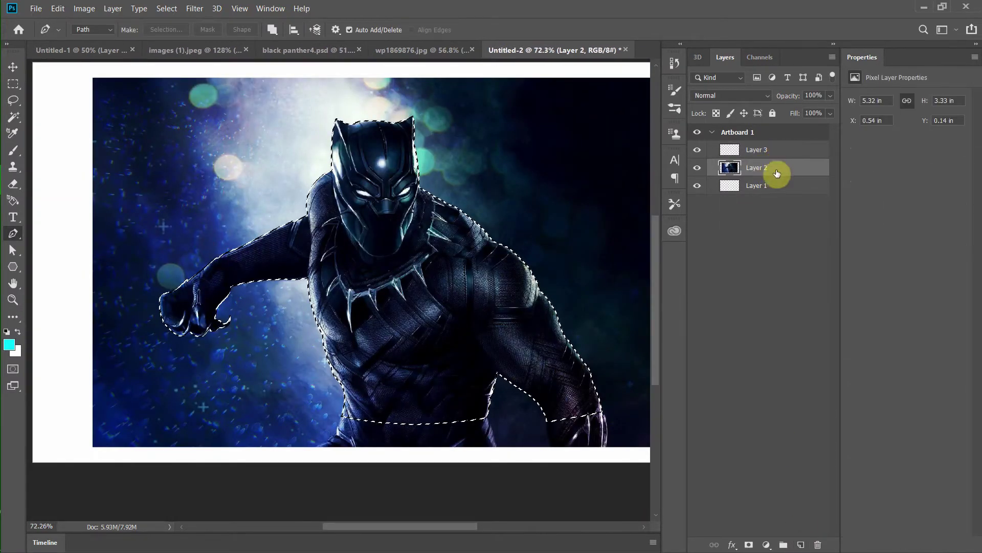
Add a black Solid Color fill layer as the background.
scroll(179, 334, "up", 3)
scroll(189, 282, "up", 2)
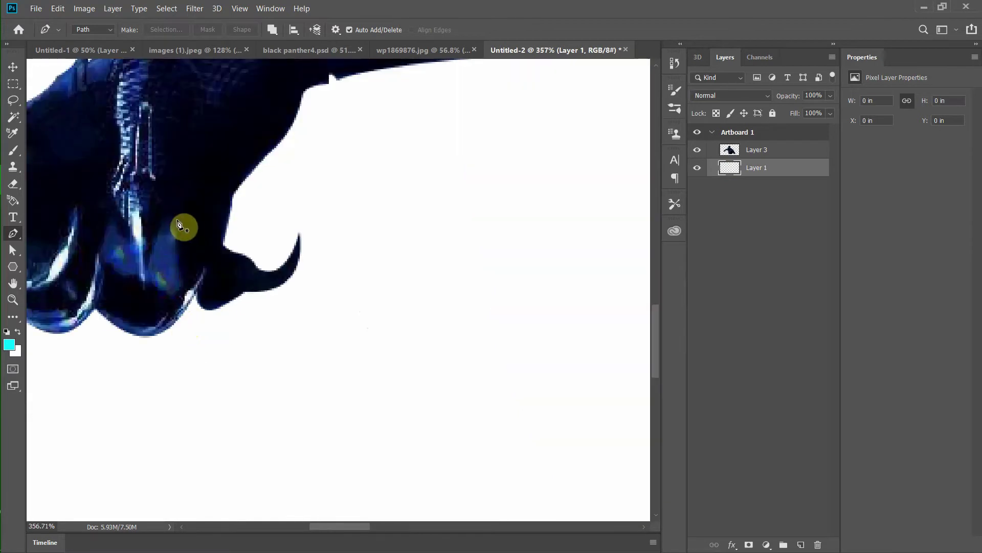
scroll(307, 266, "down", 2)
scroll(511, 271, "down", 5)
left_click(767, 545)
left_click(773, 327)
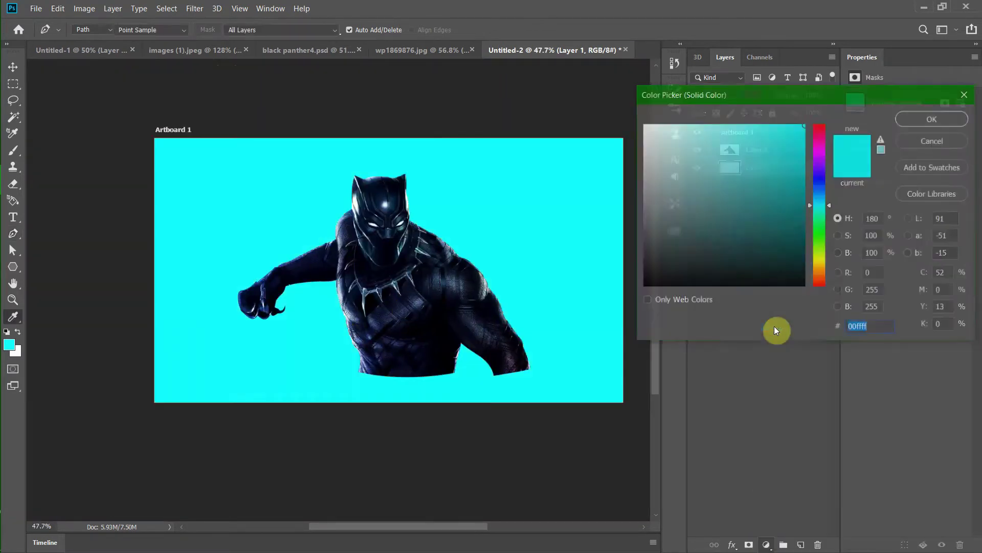
left_click(643, 285)
left_click(933, 119)
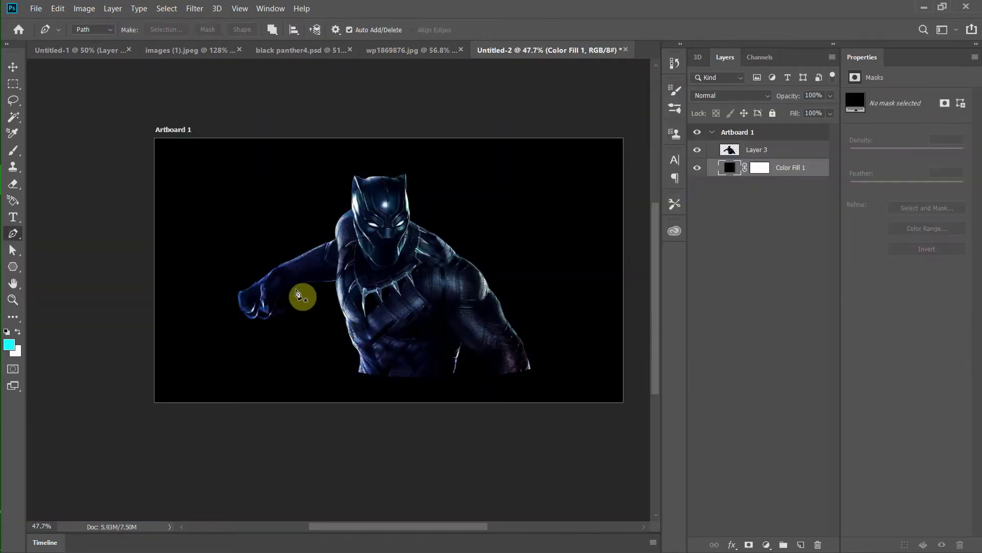
Nudge the panther slightly up-right and draw a large polygon beside him.
left_click(13, 66)
left_click_drag(235, 243, 240, 238)
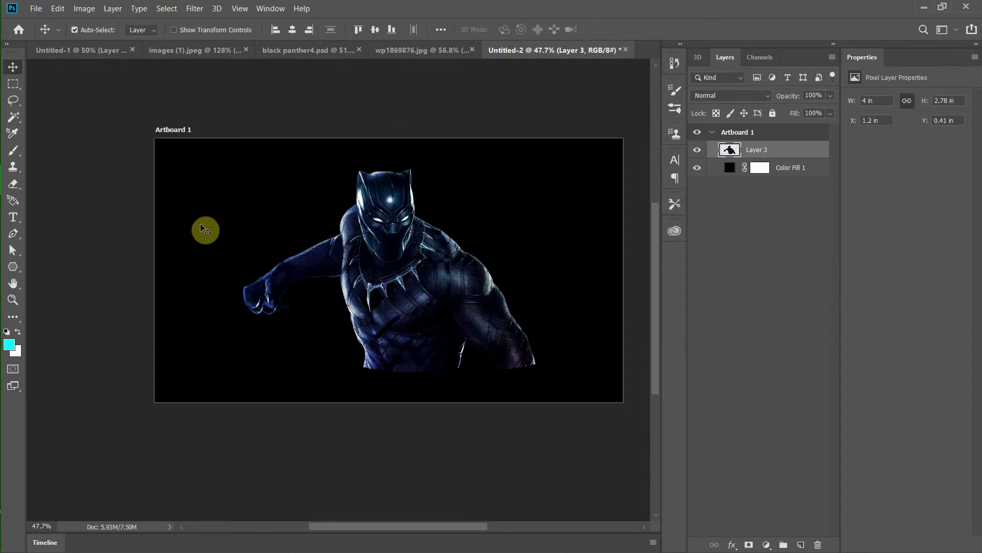
left_click(12, 266)
left_click_drag(197, 181, 358, 315)
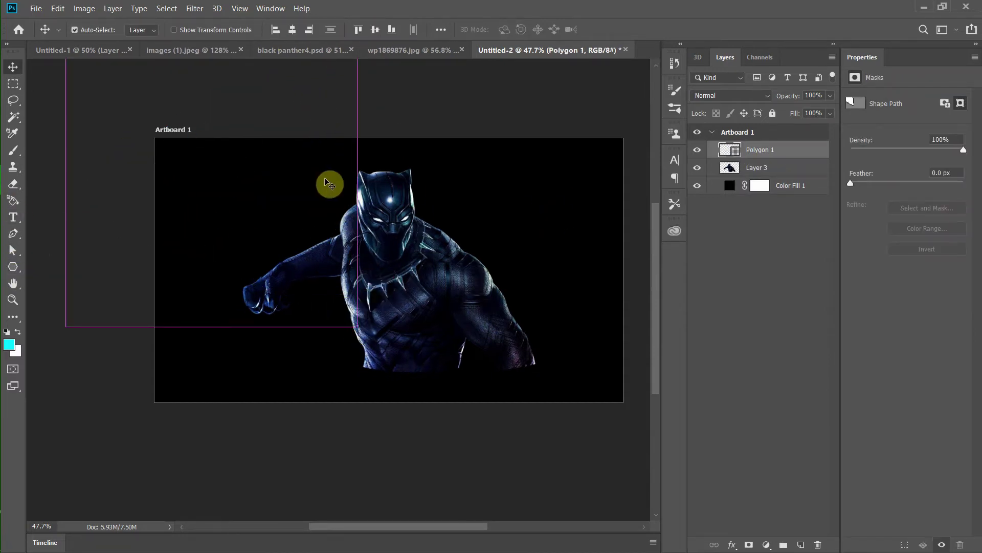
Give the polygon a cyan stroke and make it much thicker.
key("v")
left_click(189, 29)
left_click(237, 30)
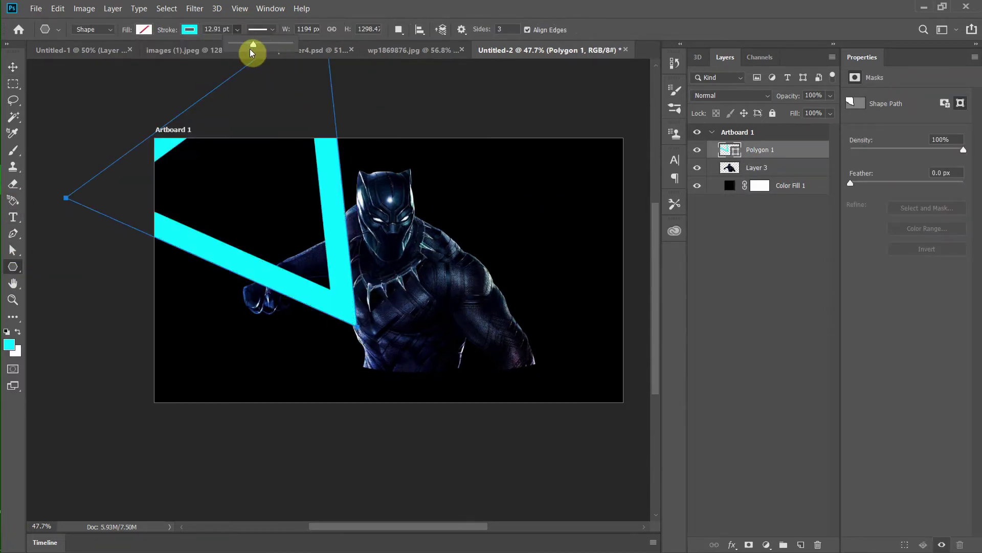
left_click_drag(250, 48, 244, 44)
Free-transform the triangle, scaling and rotating it to frame the panther's head and chest.
key("v")
key("ctrl+t")
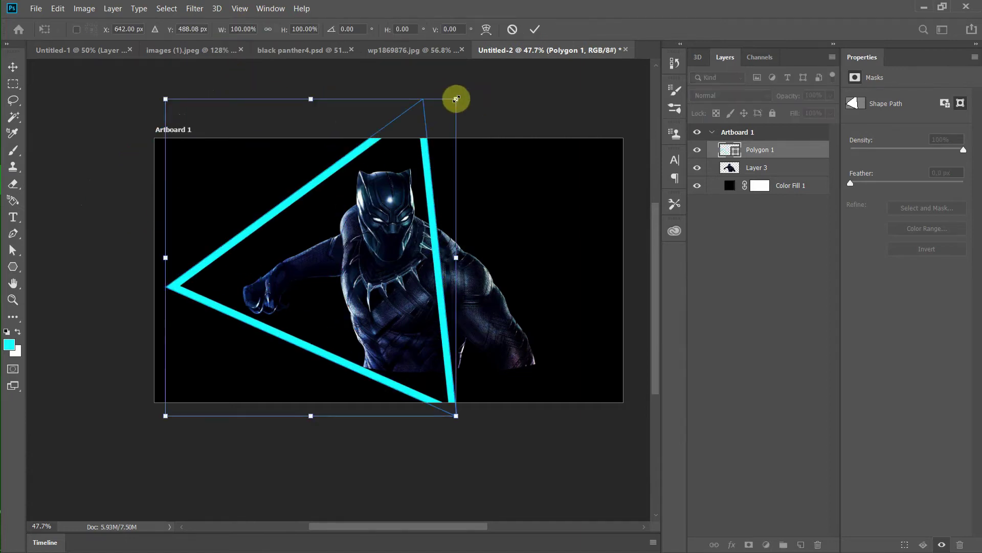
mouse_move(455, 98)
left_mouse_down()
mouse_move(391, 171)
mouse_move(487, 197)
left_mouse_up()
mouse_move(428, 280)
left_mouse_down()
mouse_move(439, 289)
mouse_move(430, 286)
left_mouse_up()
left_click_drag(519, 164, 532, 246)
left_click_drag(425, 241, 416, 213)
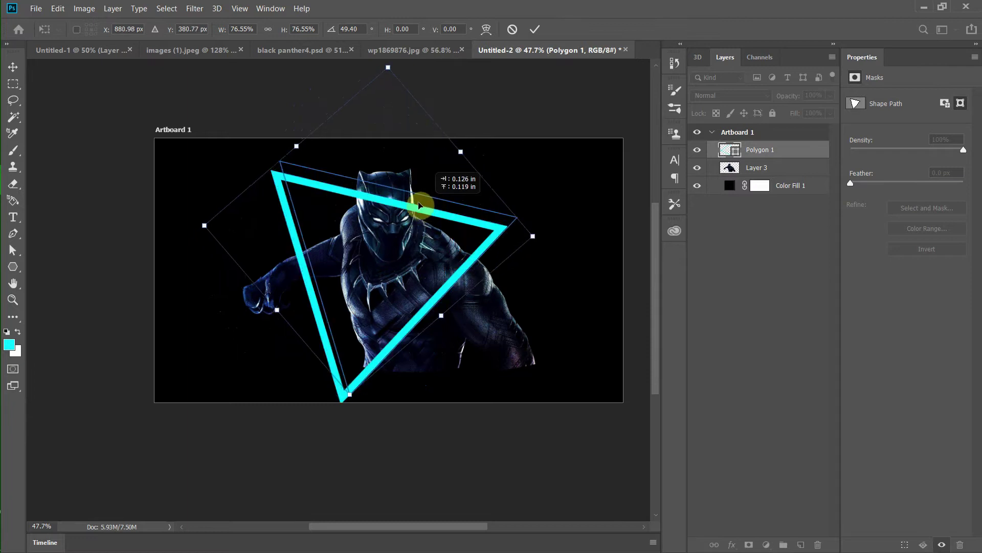
left_click_drag(542, 220, 557, 261)
left_click_drag(492, 255, 525, 266)
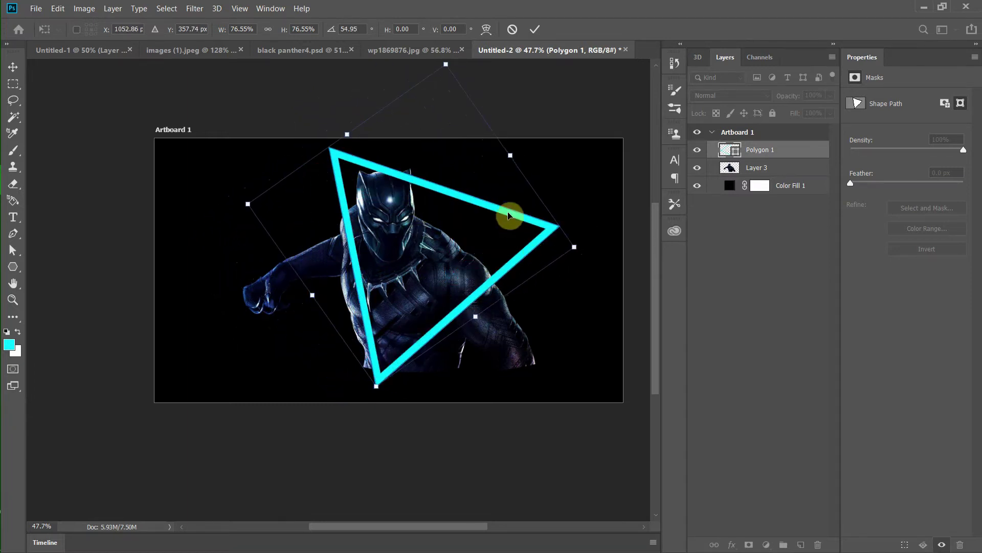
mouse_move(508, 214)
left_mouse_down()
mouse_move(503, 203)
mouse_move(537, 169)
left_mouse_up()
mouse_move(467, 176)
left_mouse_down()
mouse_move(486, 162)
mouse_move(486, 193)
mouse_move(454, 263)
left_mouse_up()
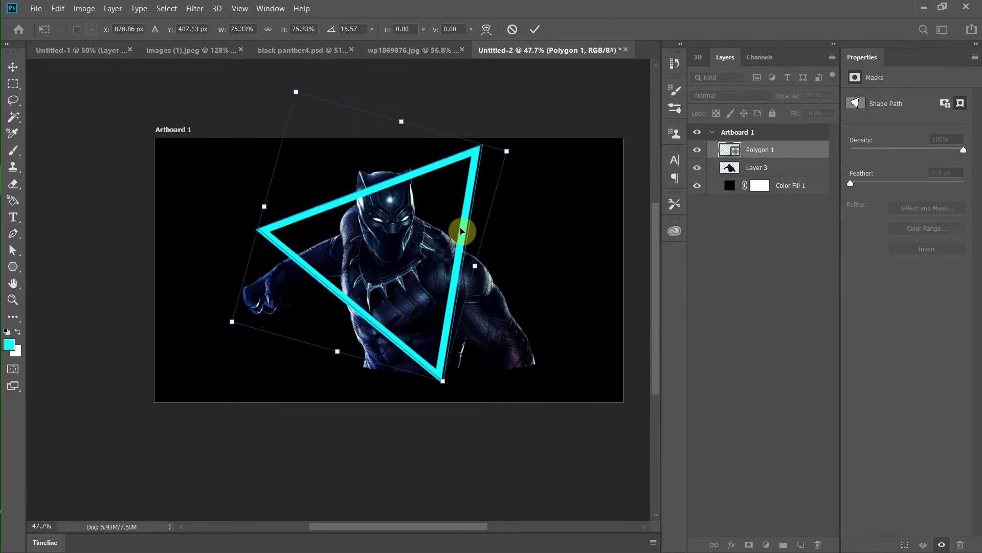
left_click_drag(463, 228, 455, 231)
left_click(536, 30)
Lower the triangle's stroke to 3.74 pt and move the panther layer above it.
key("u")
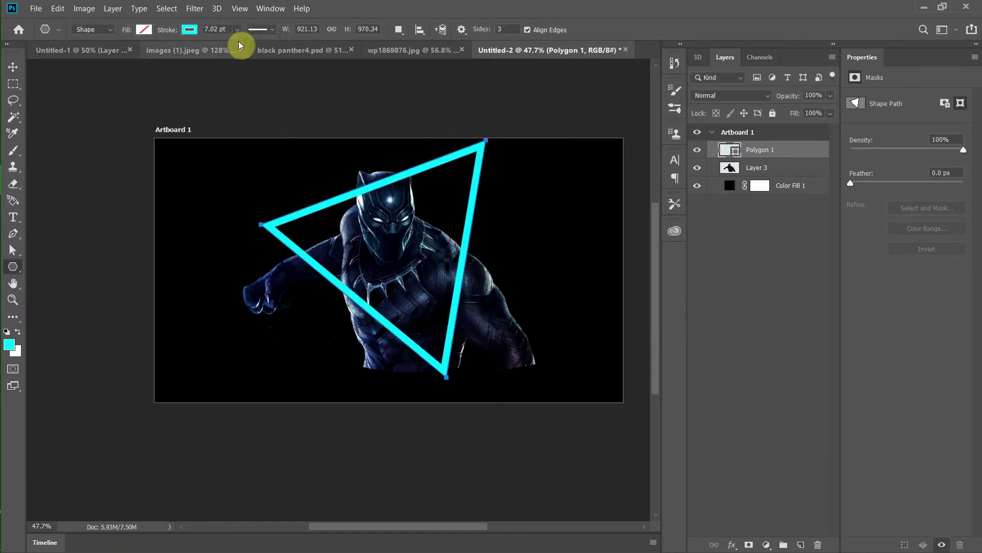
left_click(237, 30)
left_click_drag(785, 175, 785, 154)
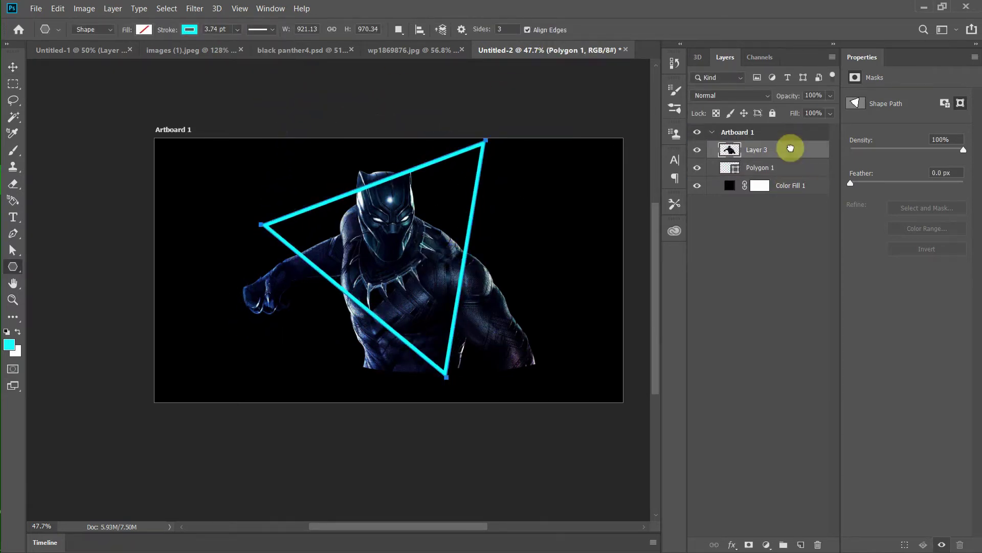
Add a cyan Outer Glow layer style to the triangle.
right_click(785, 153)
left_click(453, 289)
left_click(512, 249)
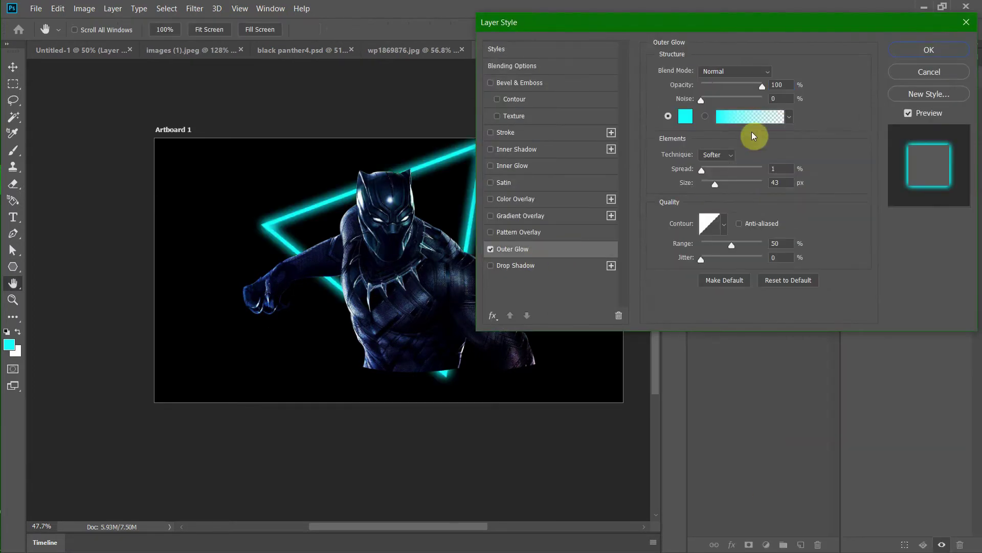
left_click(940, 51)
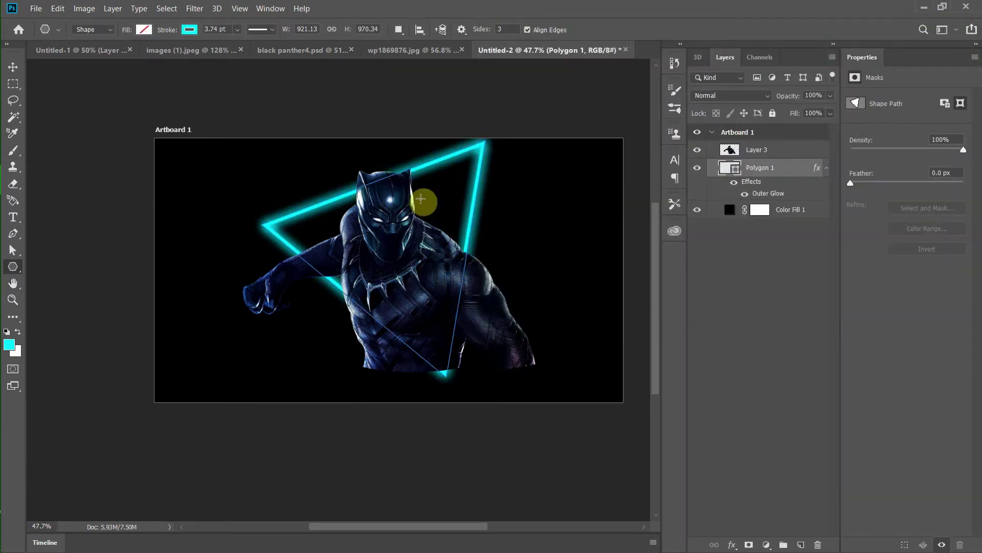
Group the triangle and add a new Layer 4 clipped to the group.
right_click(772, 168)
left_click(798, 105)
key("Return")
key("ctrl+shift+alt+n")
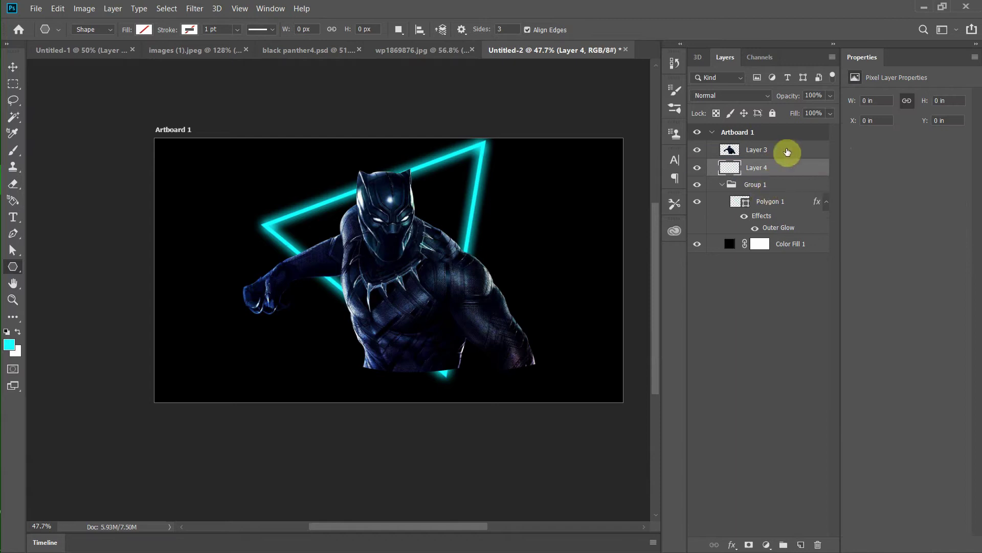
key("ctrl+alt+g")
Brush black on the clipped layer to hide the glow near the head.
key("b")
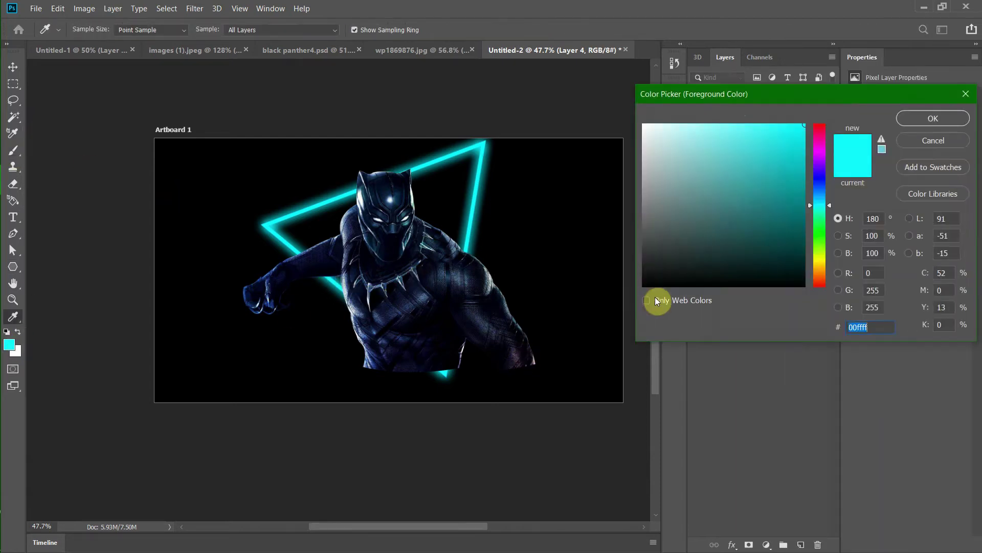
left_click(928, 119)
key("d")
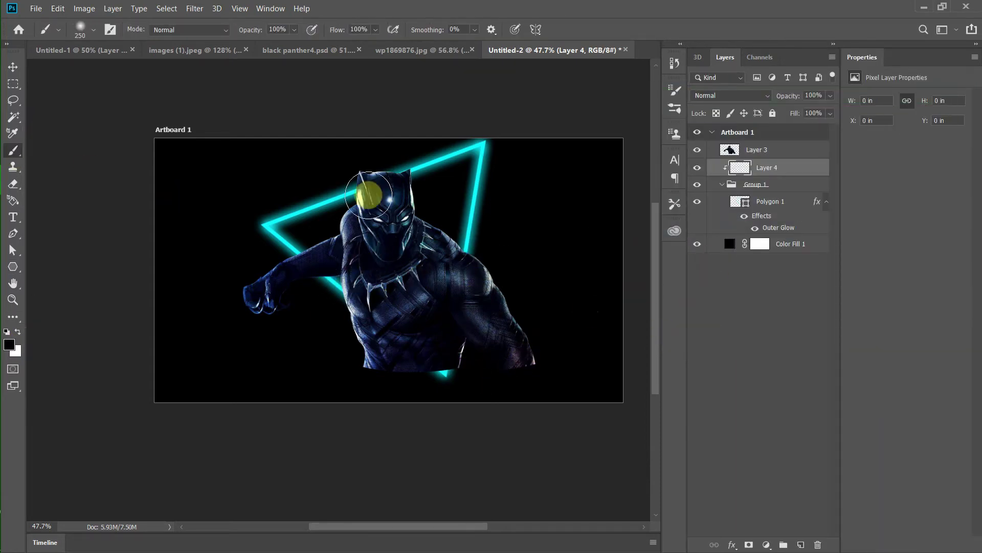
left_click_drag(364, 171, 400, 186)
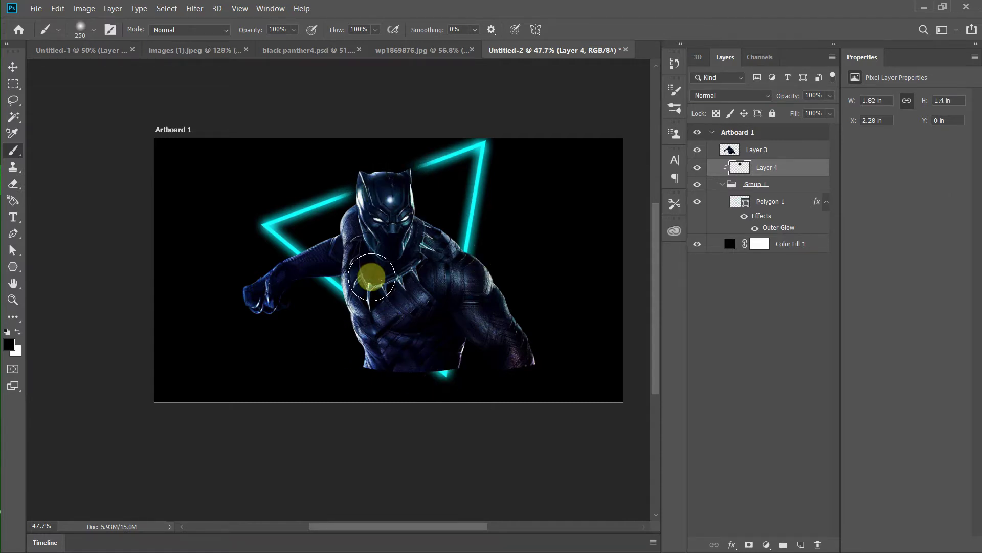
key("alt+bracketright")
Draw a black-filled pen shape in the first gap between the claws.
scroll(347, 281, "up", 5)
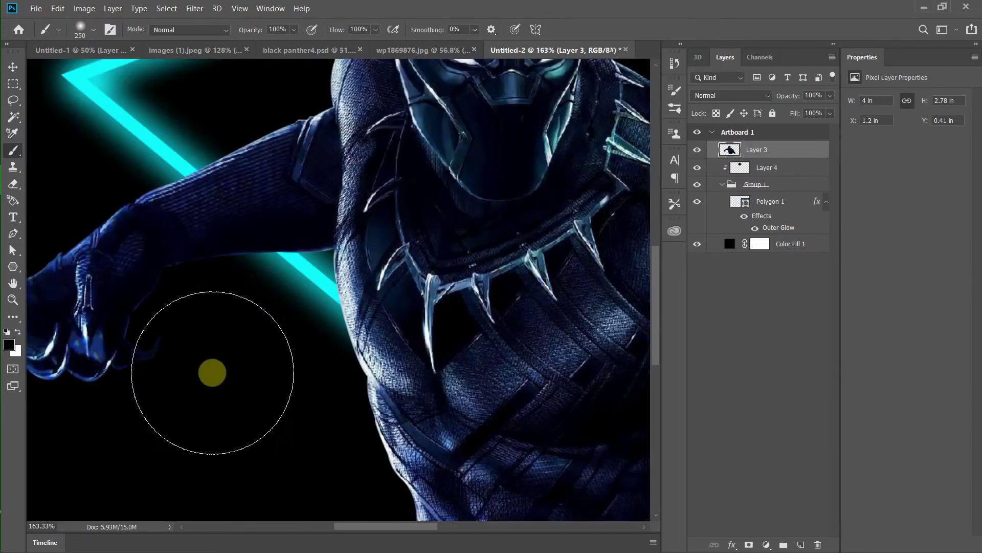
key("p")
left_click(220, 254)
left_click(227, 339)
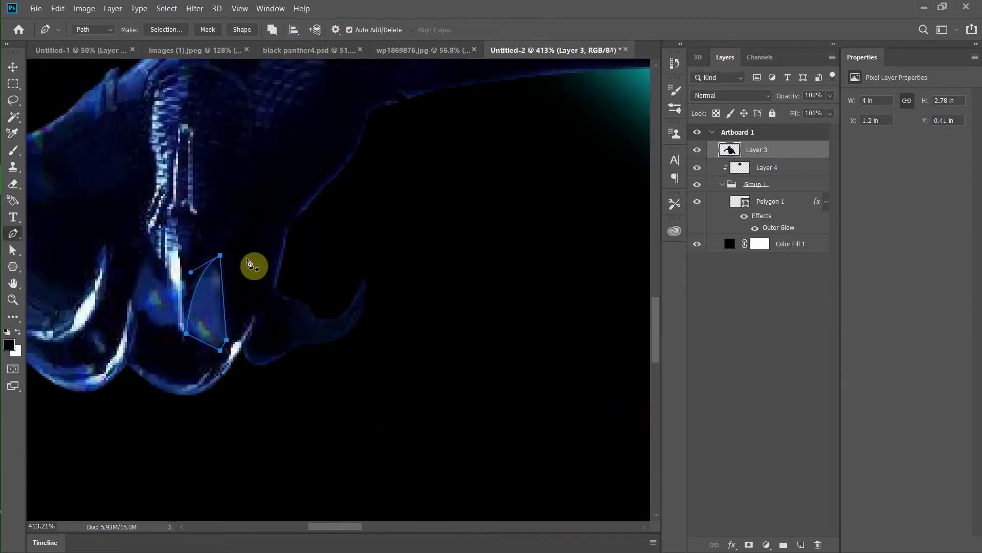
left_click(218, 256)
left_click(231, 340)
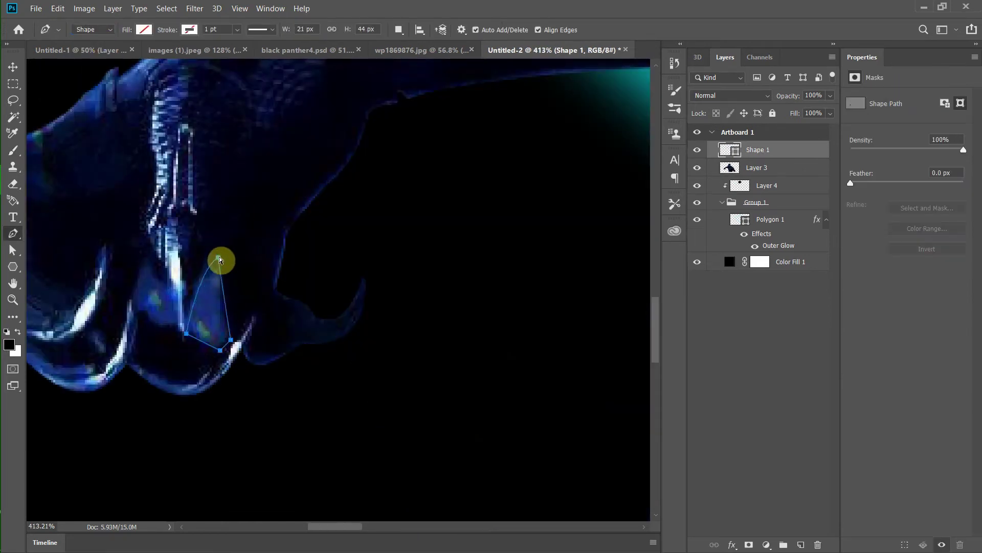
left_click(218, 257)
left_click(144, 30)
left_click(167, 225)
Draw a second black shape filling another gap between the claws.
scroll(166, 225, "down", 5)
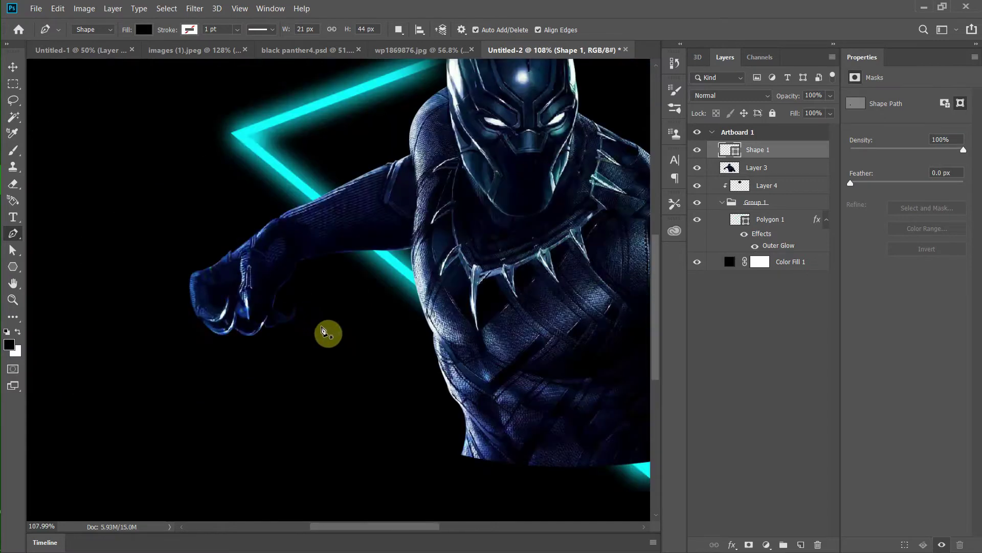
scroll(237, 198, "up", 6)
left_click(229, 306)
scroll(229, 306, "up", 2)
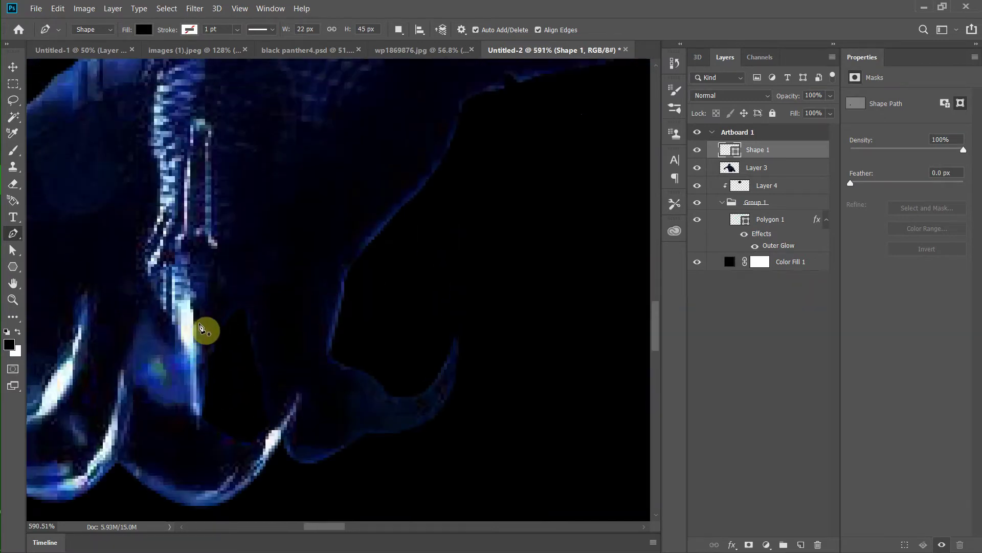
left_click(278, 238)
left_click(260, 295)
left_click(320, 332)
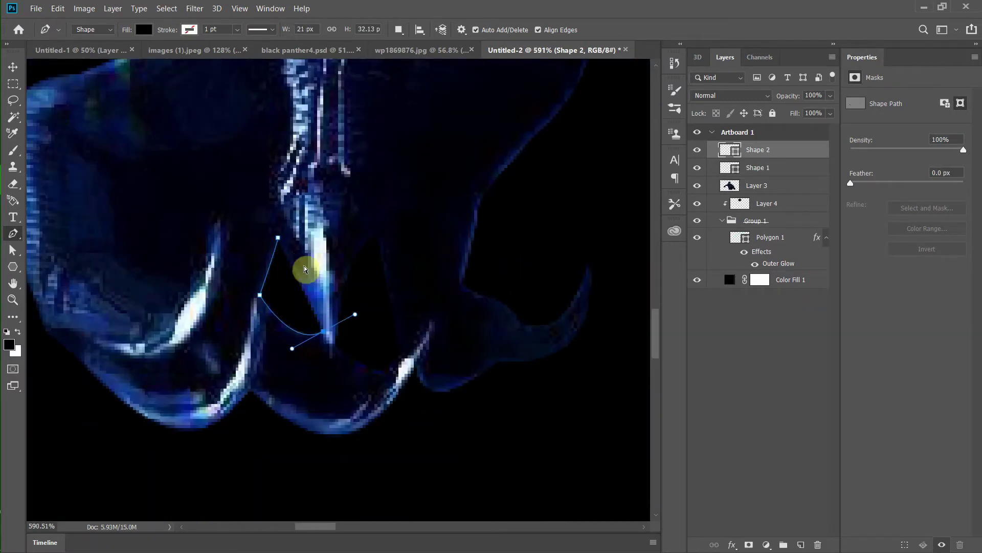
key("Return")
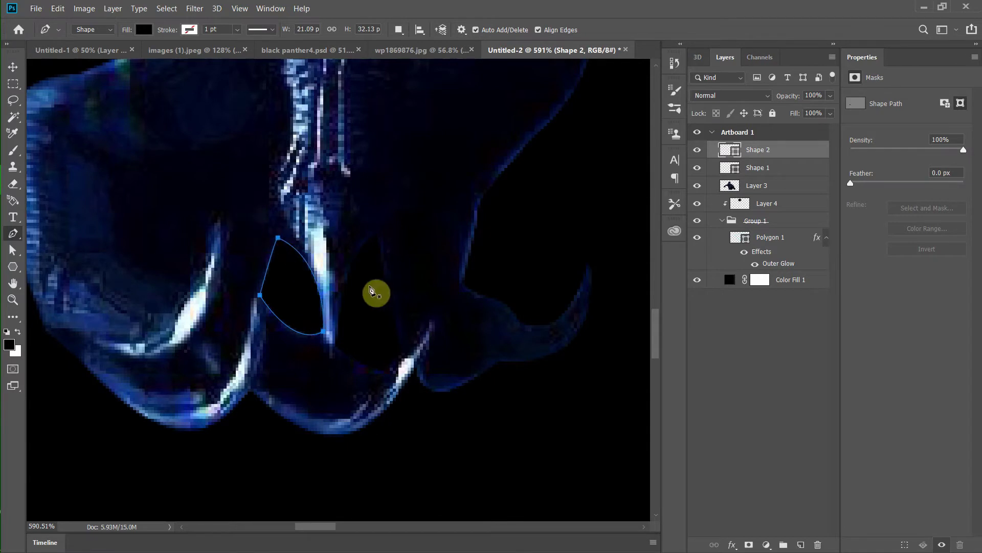
Select both claw shapes with the panther layer and group them.
scroll(460, 306, "down", 10)
left_click(792, 169, "shift")
right_click(791, 170)
left_click(772, 185, "shift")
Confirm the claw-and-panther group and add a layer mask to it.
key("ctrl+g")
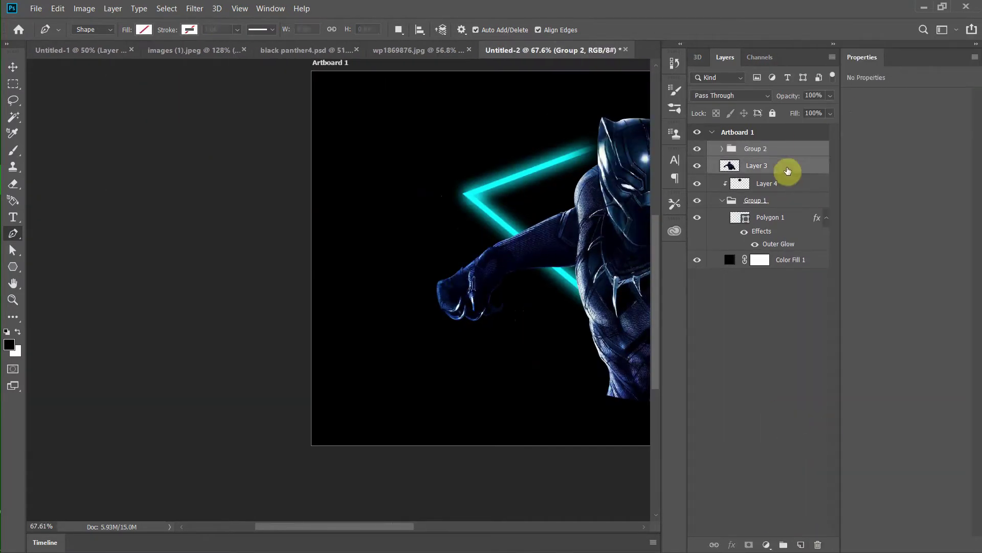
right_click(783, 154)
left_click(827, 399)
scroll(519, 228, "right", 5)
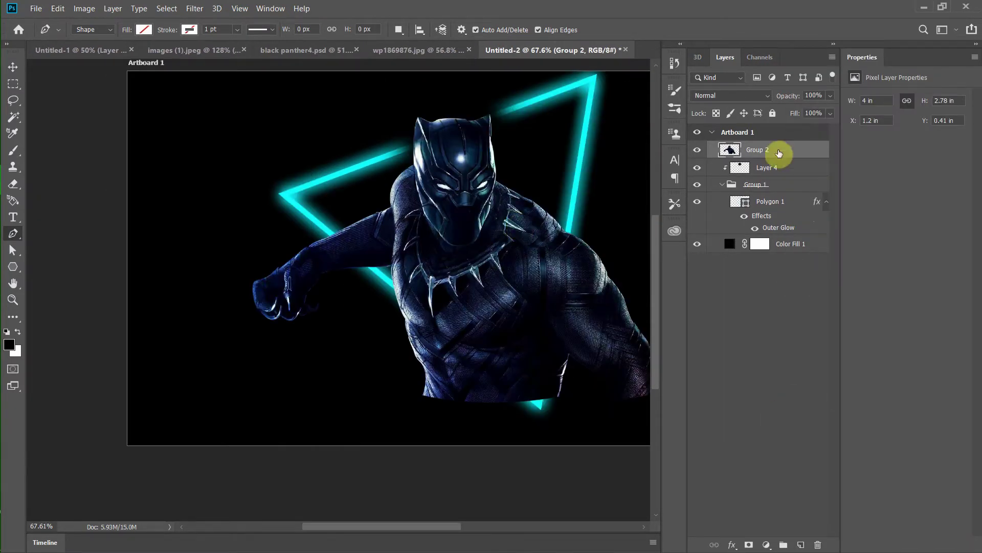
left_click(748, 544)
Brush the mask to hide the panther's right shoulder and lower body behind the triangle.
key("b")
scroll(491, 255, "up", 1)
scroll(525, 284, "down", 1)
scroll(525, 284, "right", 2)
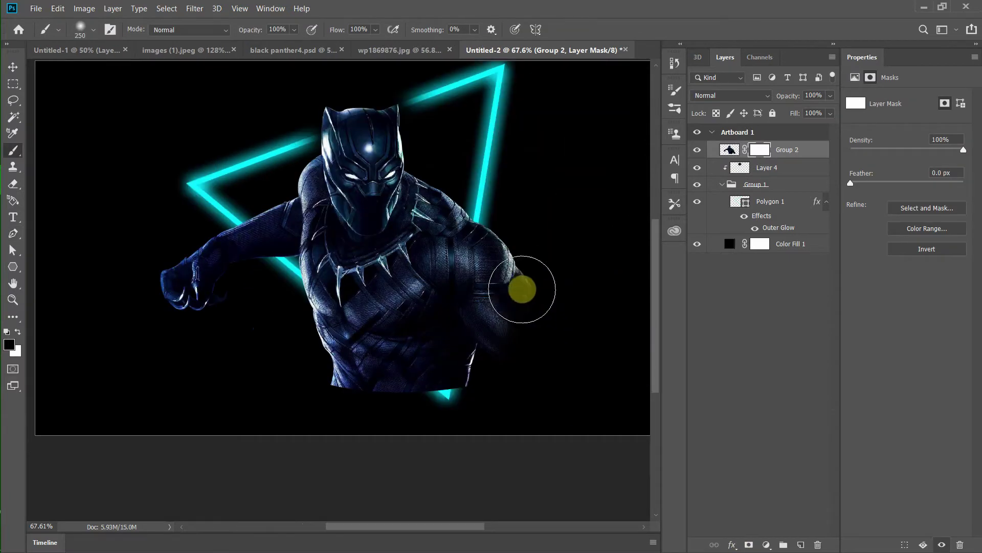
left_click_drag(522, 289, 517, 228)
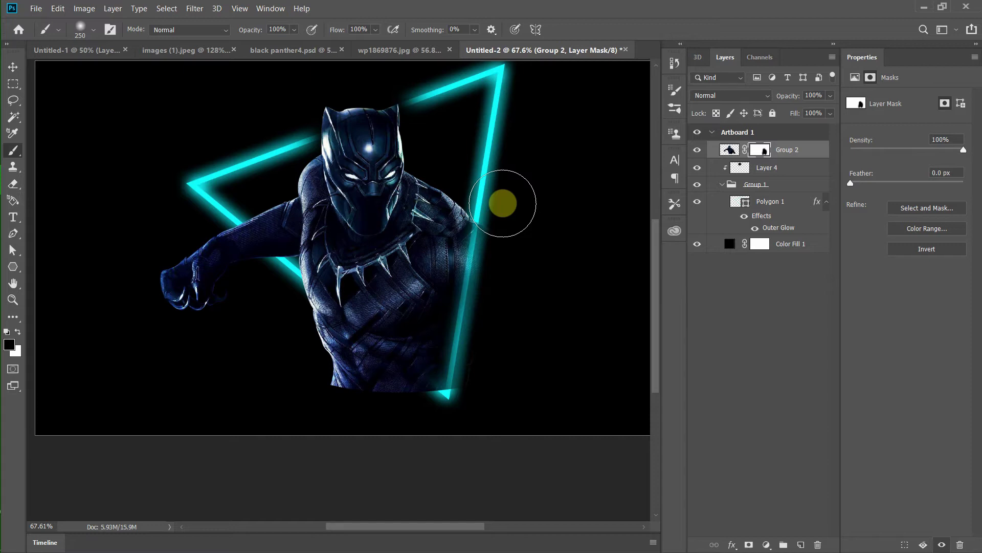
mouse_move(503, 203)
left_mouse_down()
mouse_move(474, 388)
mouse_move(382, 399)
mouse_move(403, 392)
mouse_move(294, 305)
mouse_move(296, 318)
mouse_move(292, 288)
left_mouse_up()
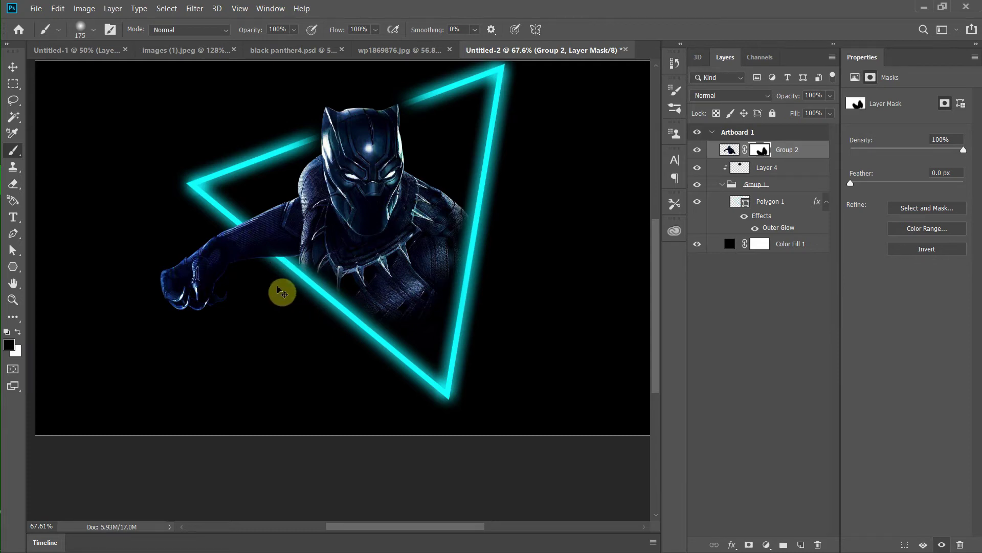
Switch to a hard round brush tip and add a new empty layer.
right_click(281, 292)
left_click(241, 248)
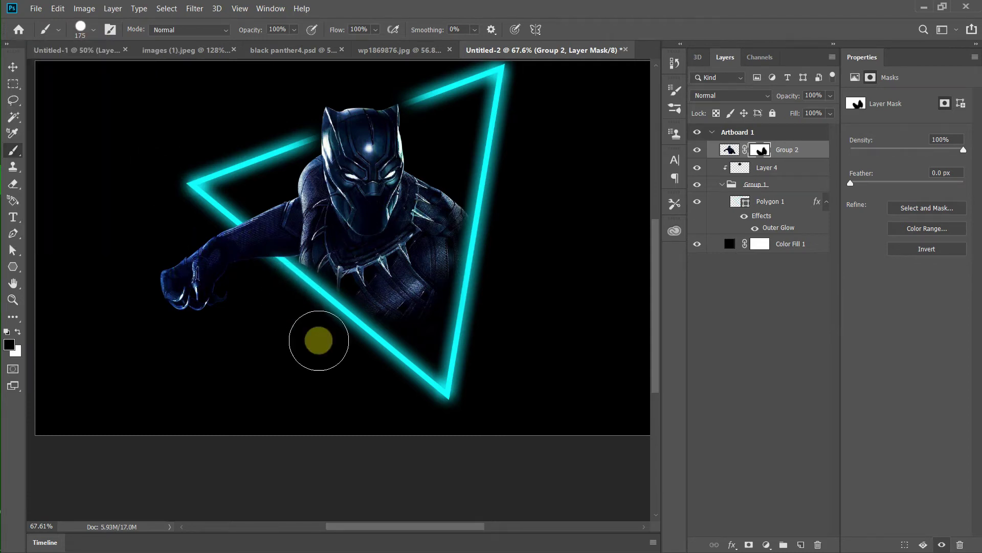
scroll(371, 364, "down", 3)
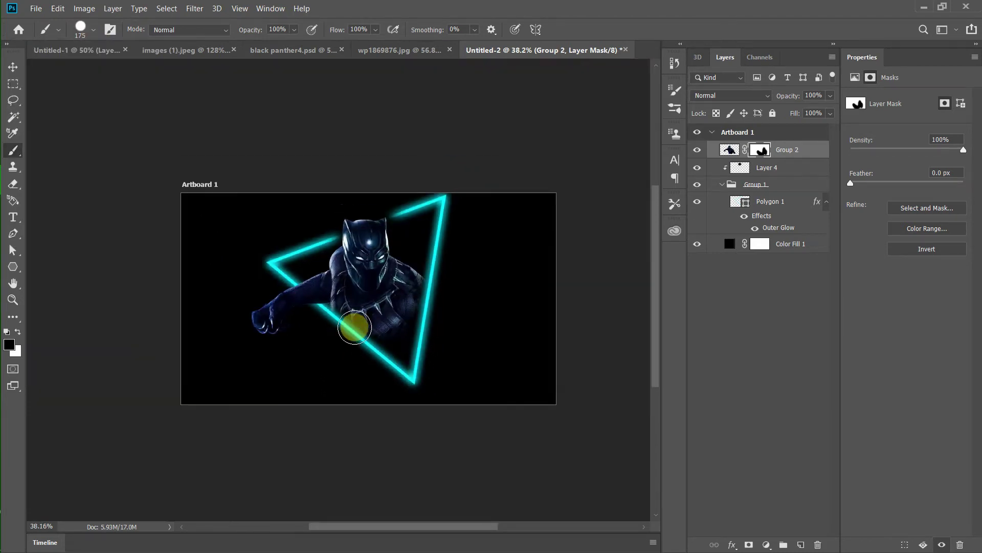
left_click(801, 544)
right_click(793, 150)
Clip the new layer to Group 2 and add a Gradient Map adjustment.
left_click(899, 259)
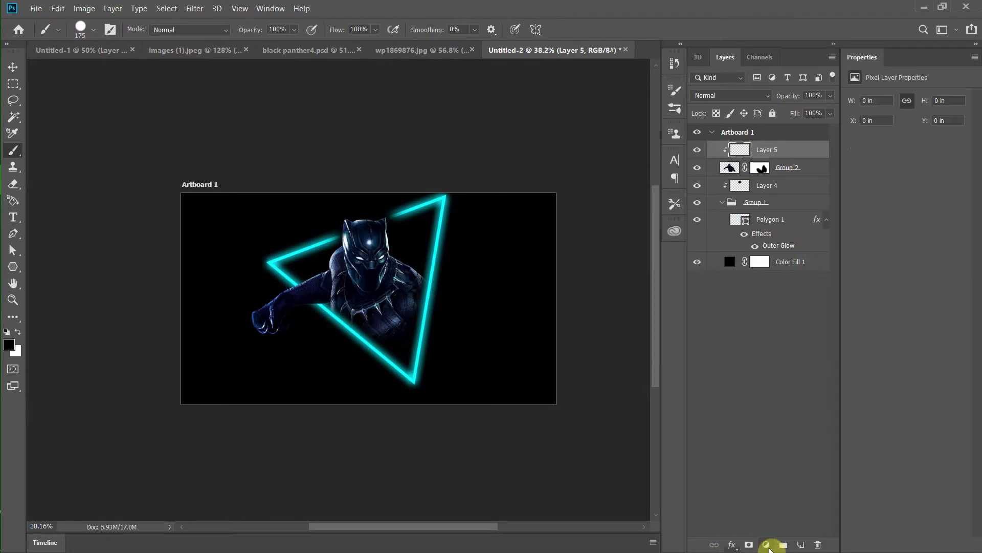
left_click(766, 544)
left_click(790, 530)
right_click(718, 151)
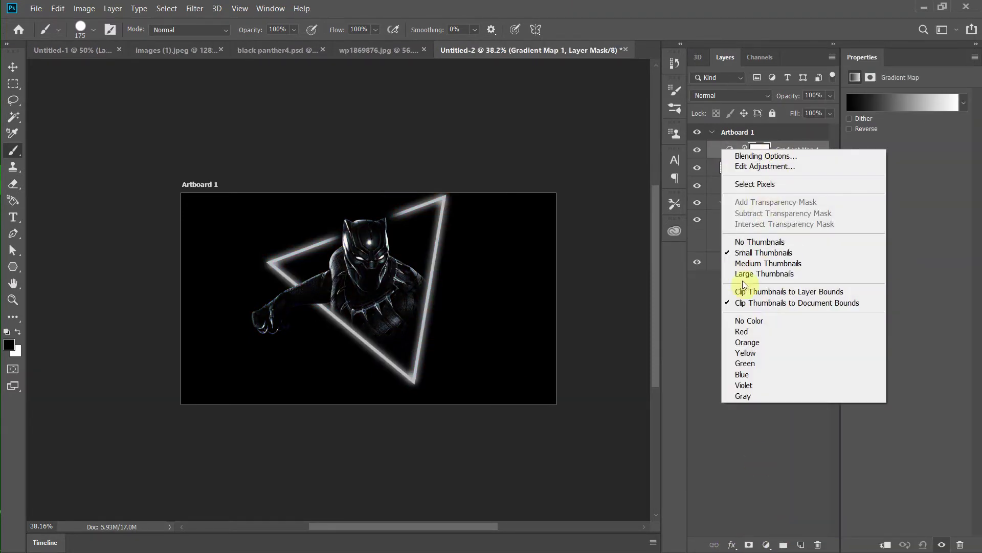
key("Delete")
left_click(779, 174)
left_click(791, 530)
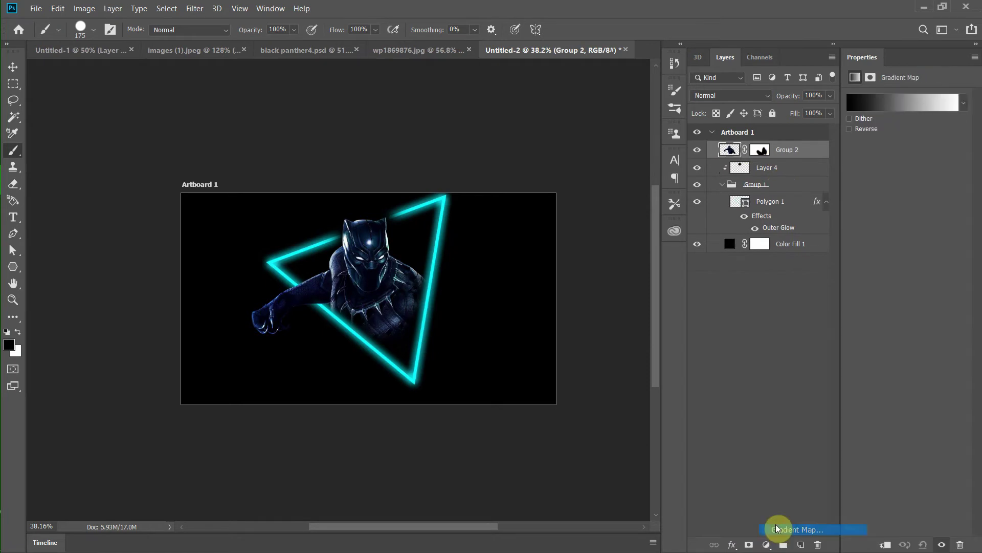
Set the gradient's dark stop to navy #131827 and add a mid-blue #5a77cc stop.
left_click(910, 98)
double_click(550, 402)
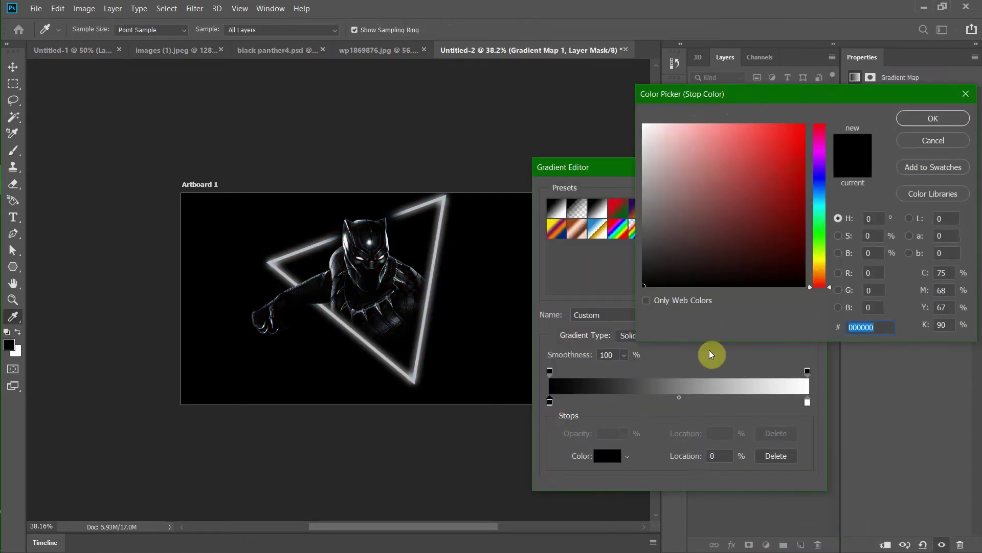
left_click_drag(820, 284, 820, 185)
type("13182")
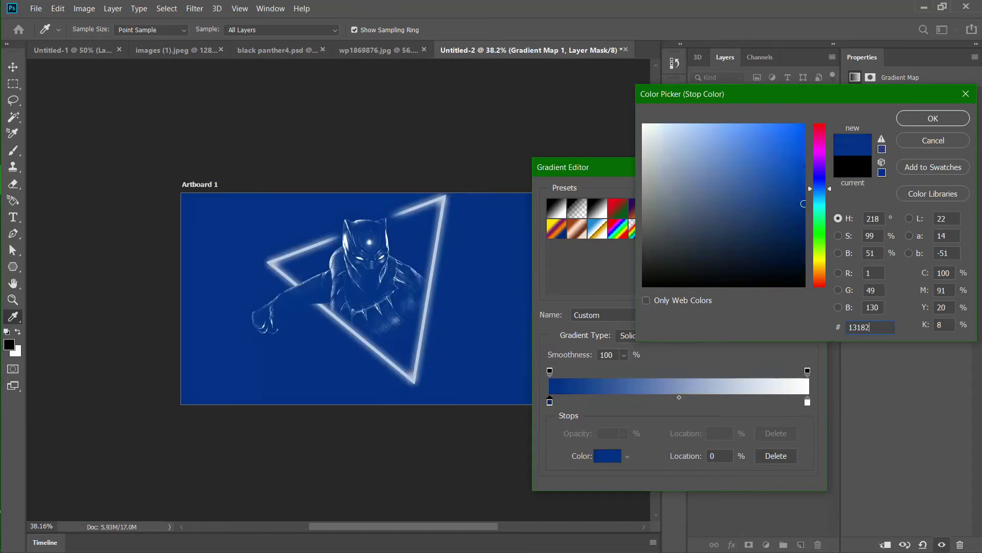
left_click(726, 261)
left_click(927, 118)
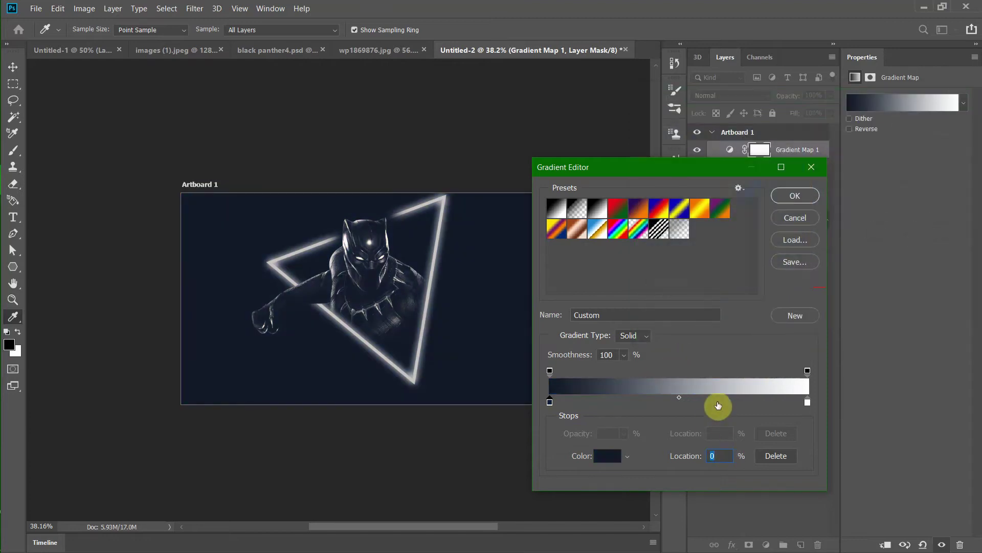
double_click(714, 402)
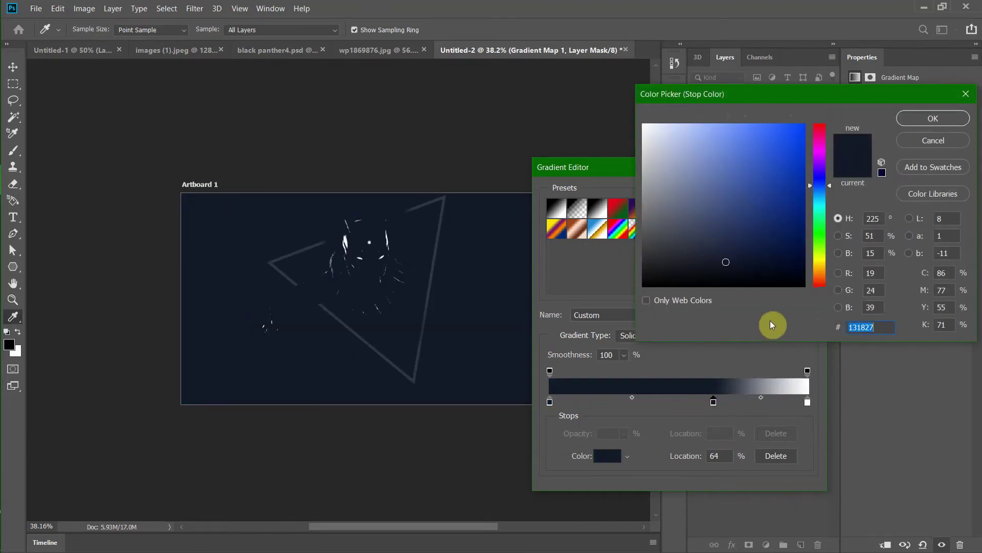
type("5a77cc")
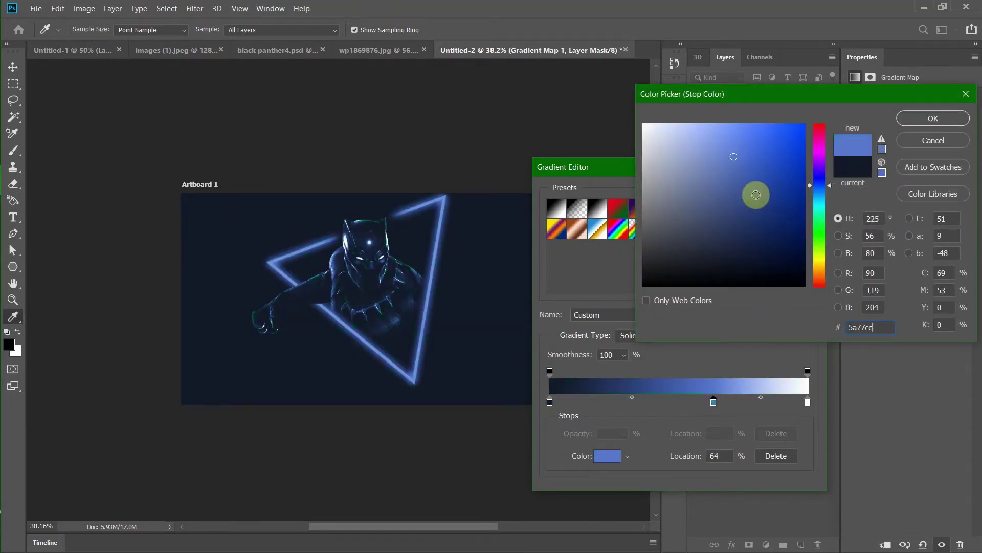
key("Return")
Set the light end stop to lavender #d2ccff and slide the blue stop to about 43%.
double_click(807, 401)
left_click(820, 209)
type("d2")
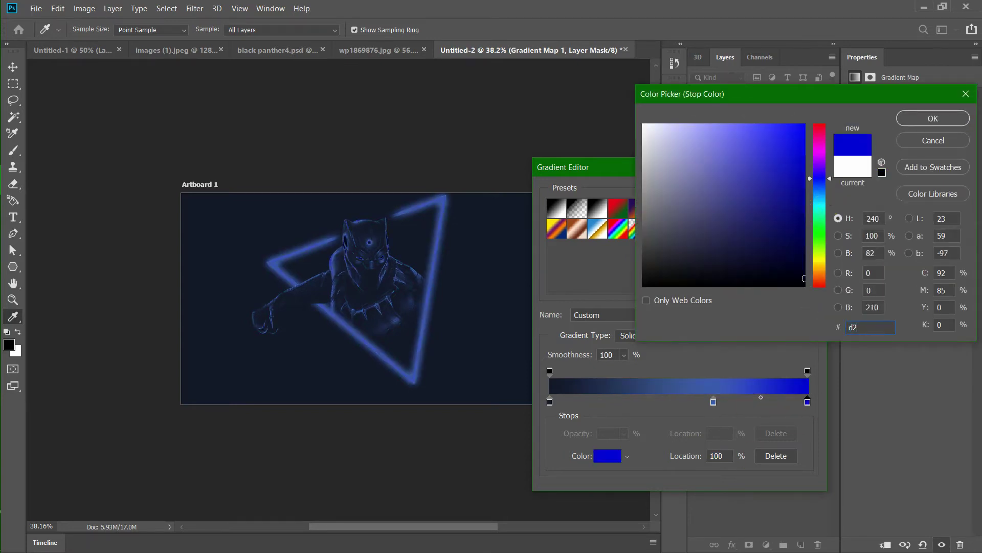
type("ccff")
key("Return")
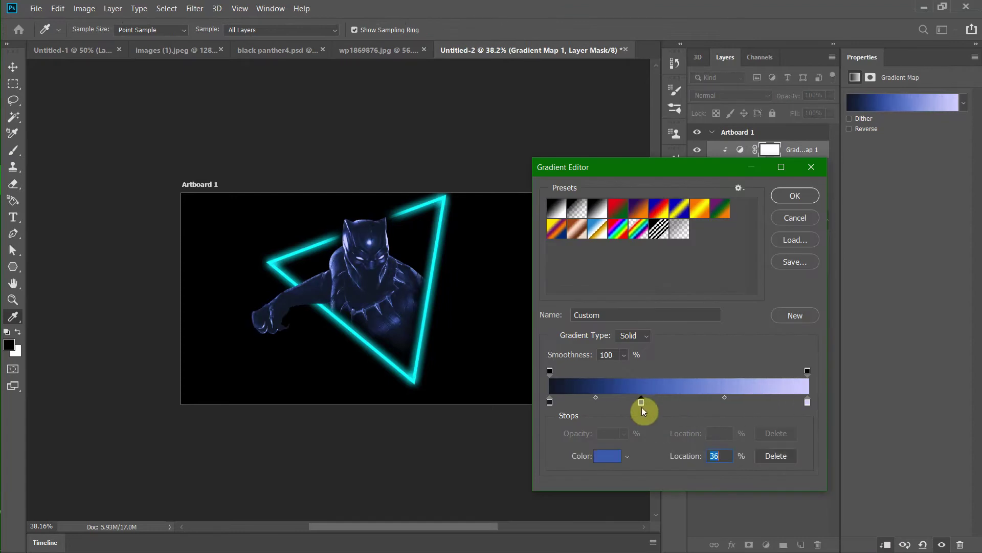
left_click(807, 402)
left_click_drag(587, 401, 659, 402)
double_click(807, 402)
left_click(707, 126)
key("Return")
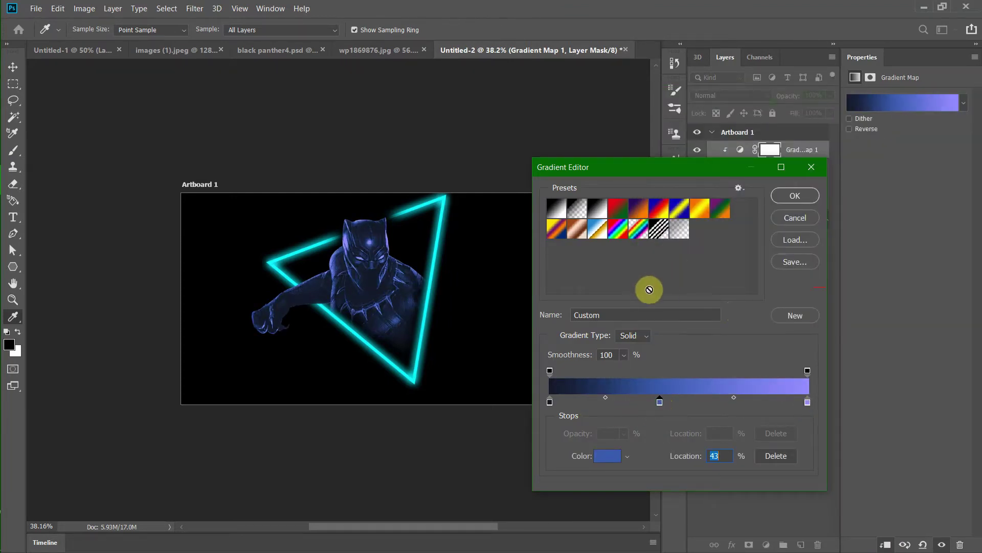
left_click(84, 9)
Set Color Balance highlights Yellow–Blue to +100 toward blue.
left_click(256, 133)
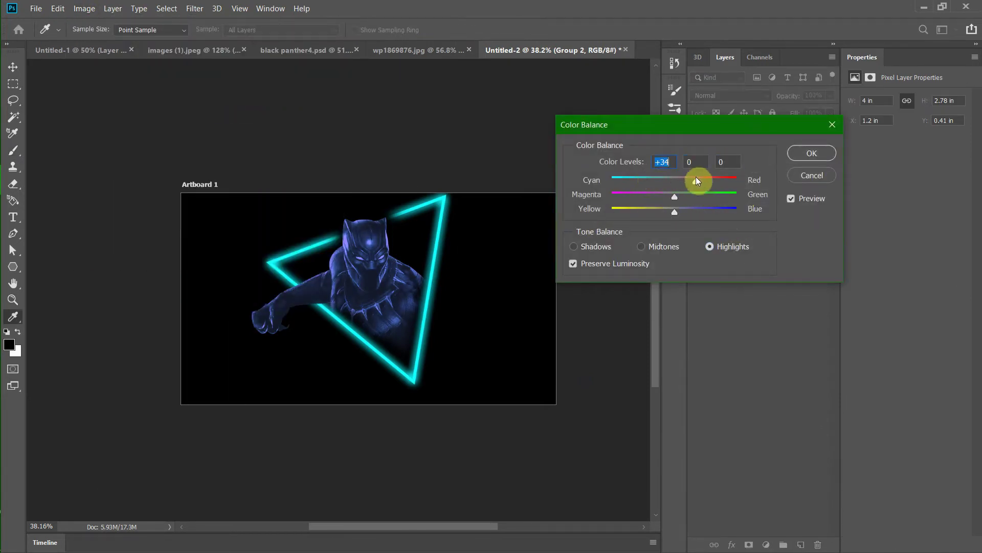
left_click_drag(675, 212, 737, 211)
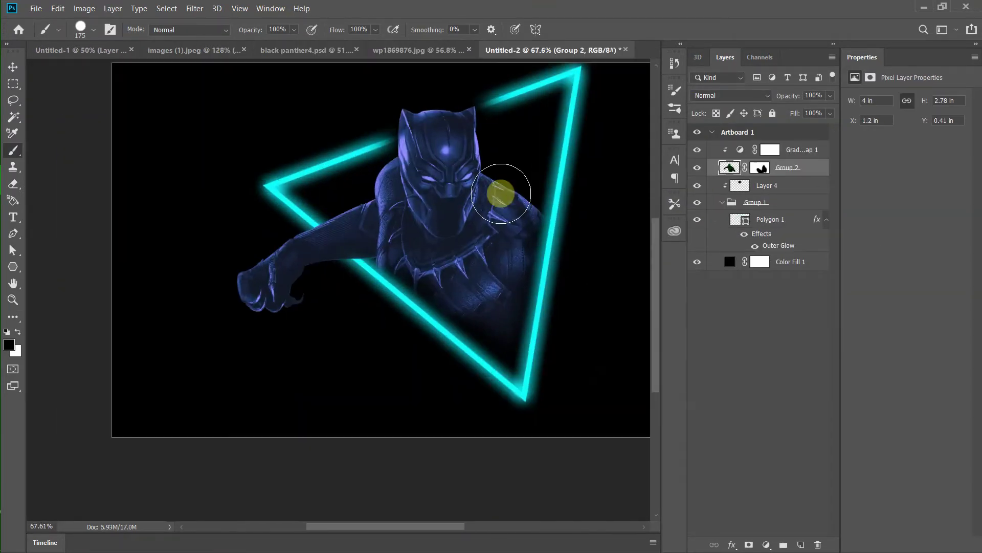
key("alt+bracketleft")
Choose a soft round brush tip and select the Gradient Map layer.
left_click(84, 31)
double_click(136, 114)
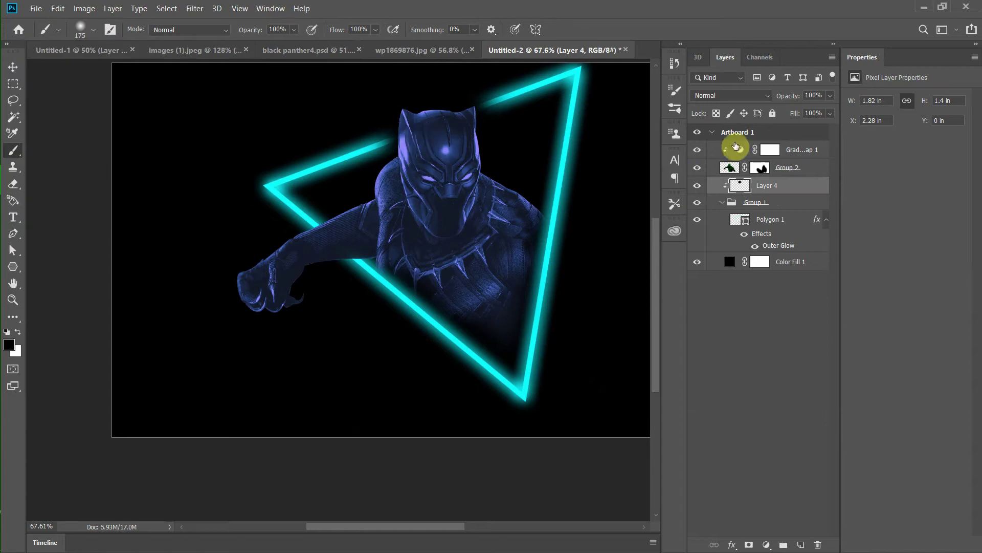
left_click(735, 148)
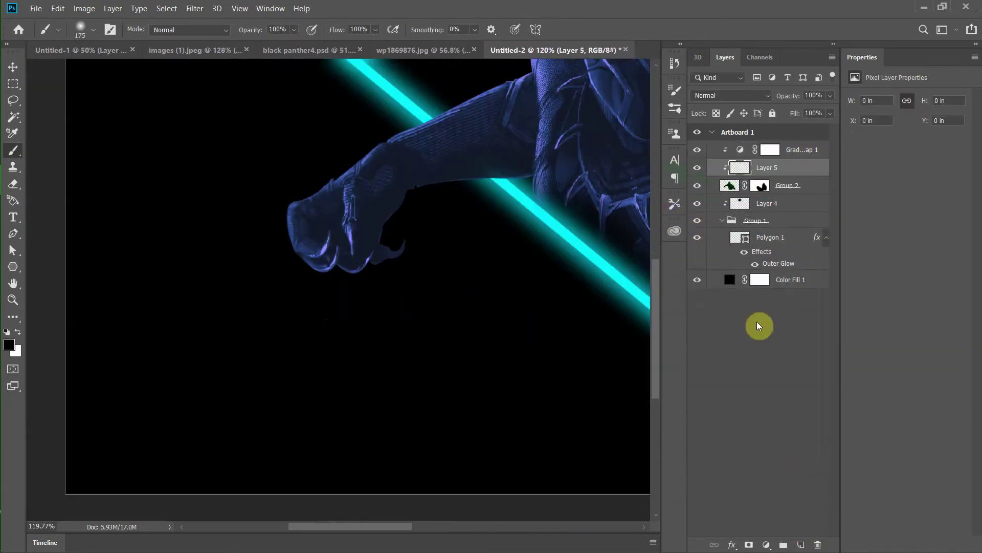
Unclip Layer 5 above the Gradient Map and trace a black-filled shape on the first claw.
right_click(784, 168)
left_click_drag(736, 167, 737, 143)
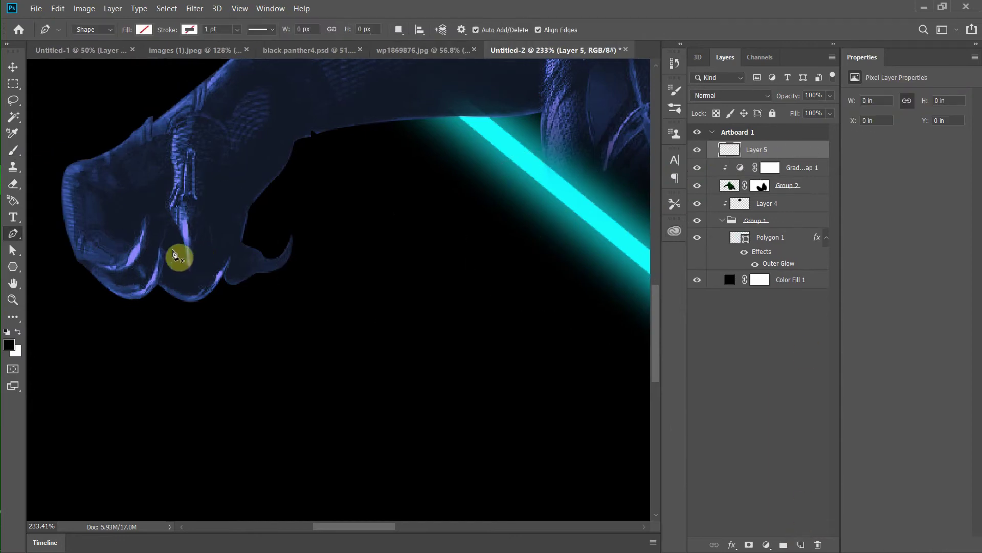
left_click(181, 212)
left_click(166, 257)
left_click(144, 29)
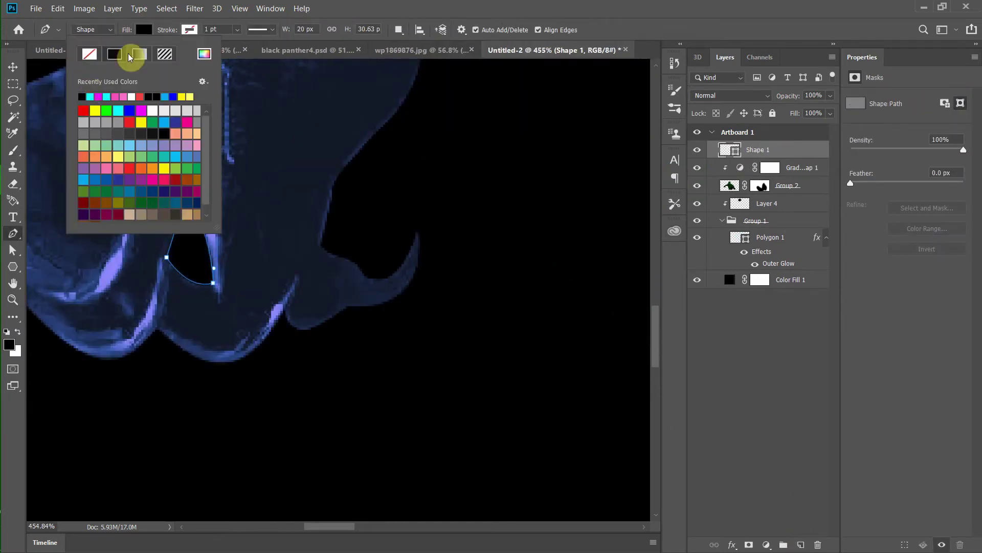
left_click(79, 97)
Trace a second curved black shape along another claw.
left_click(253, 213)
left_click_drag(224, 289, 238, 303)
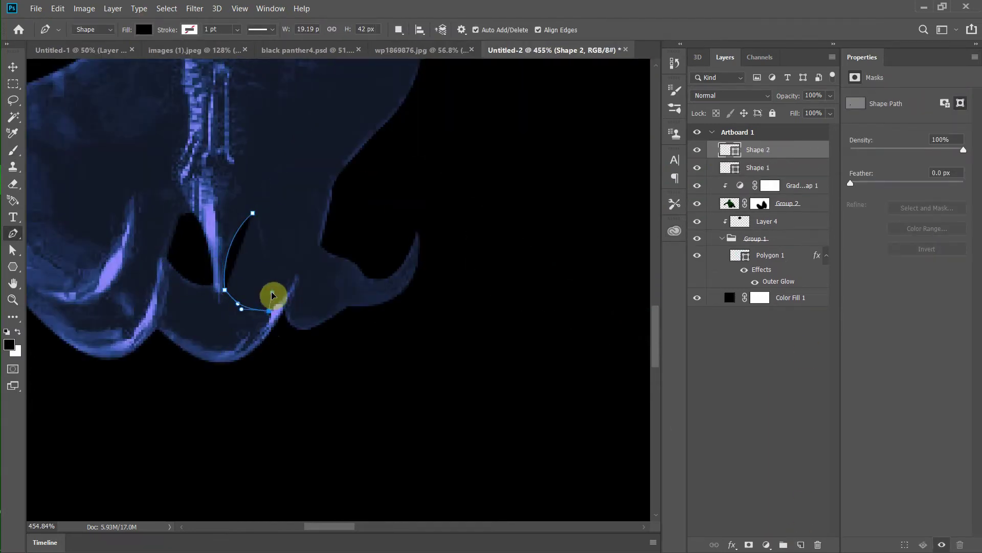
left_click(252, 213)
scroll(410, 324, "down", 10)
scroll(429, 266, "up", 5)
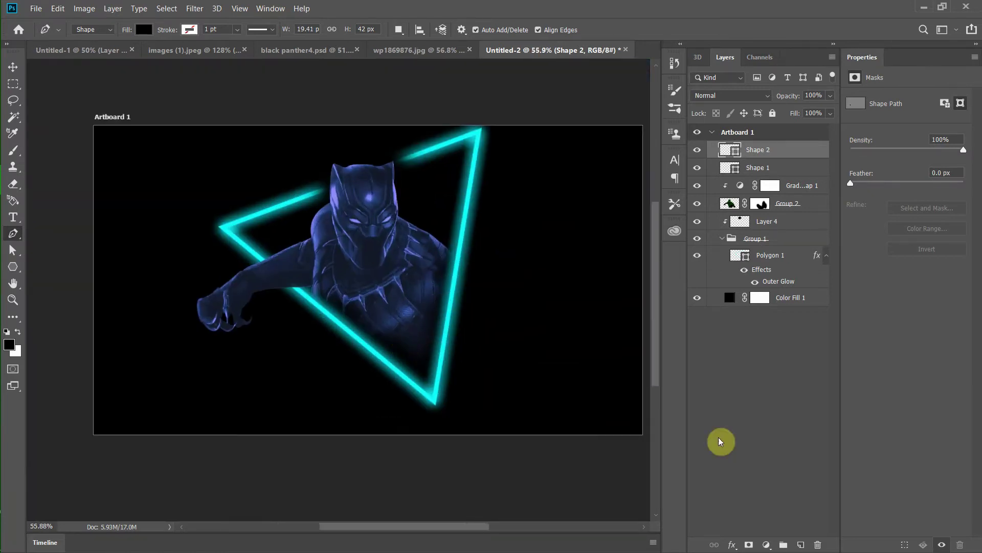
Add a new clipped Layer 5 and set the brush colour to cyan.
key("ctrl+shift+alt+n")
right_click(790, 151)
left_click(842, 260)
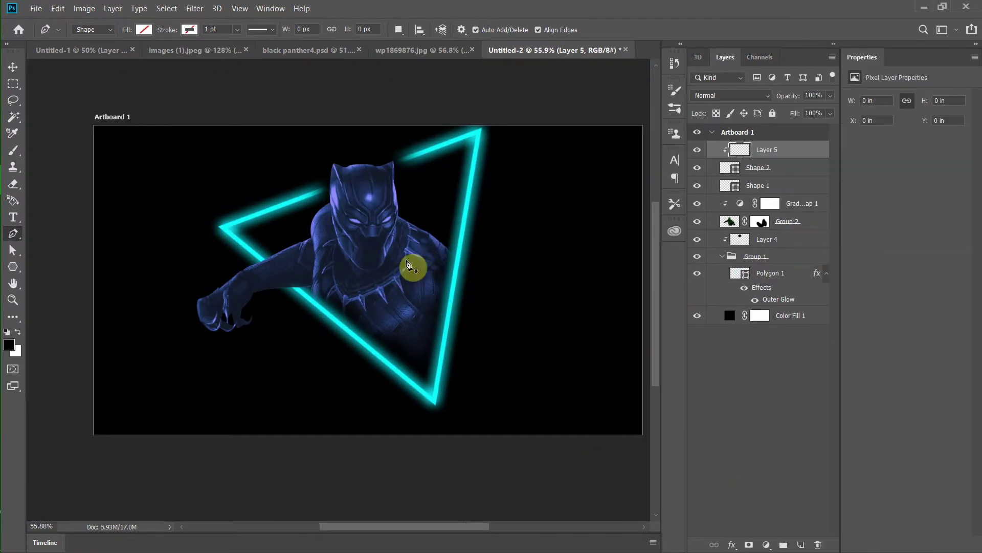
left_click(13, 149)
left_click(9, 345)
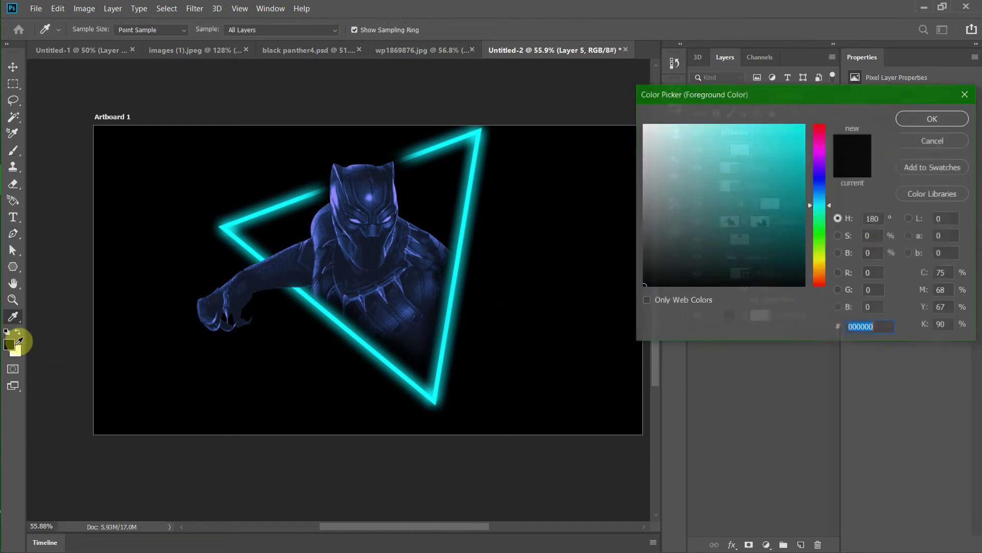
left_click(460, 256)
key("Return")
left_click_drag(473, 243, 432, 359)
key("ctrl+z")
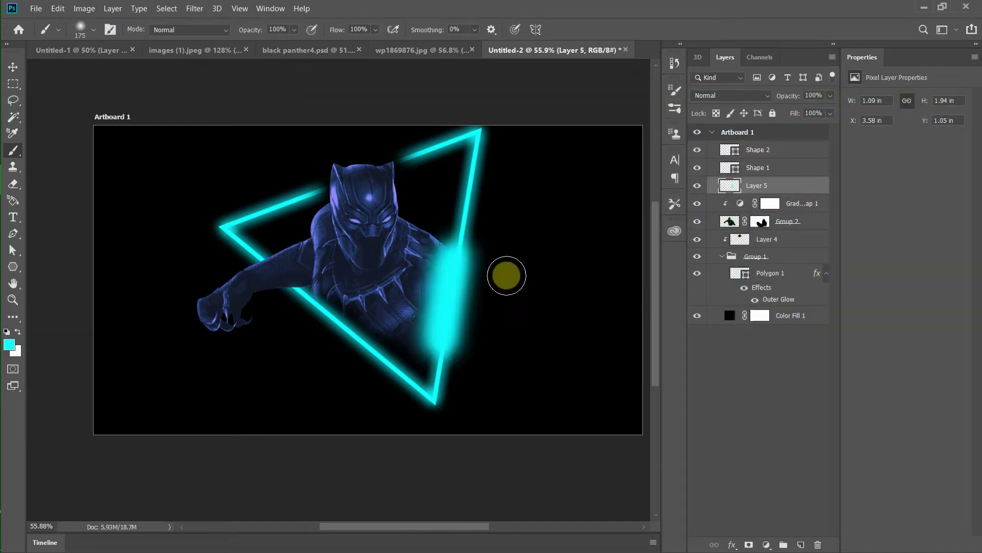
Move Layer 5 below the claw shapes and clip it to the panther.
right_click(792, 194)
left_click(781, 192)
left_click_drag(782, 192, 757, 187)
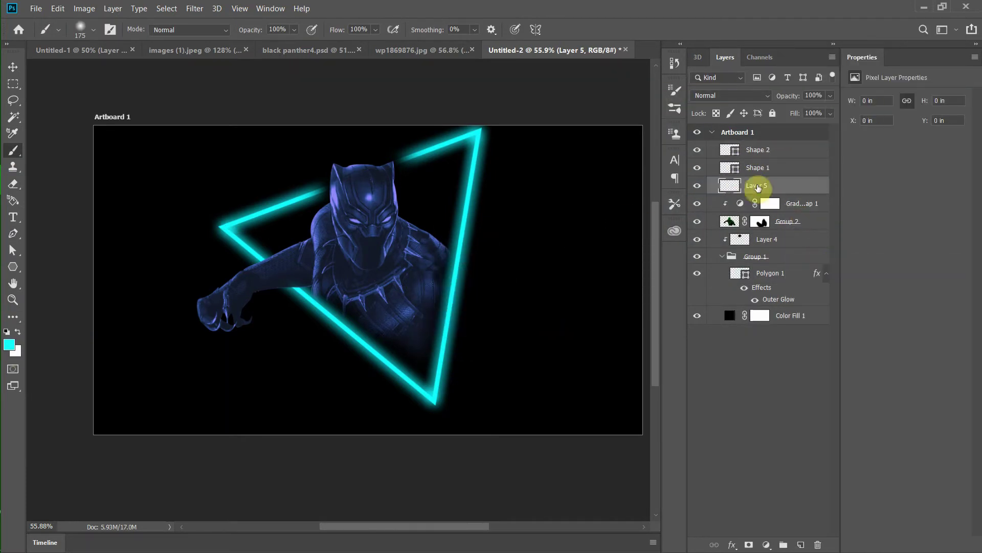
key("ctrl+alt+g")
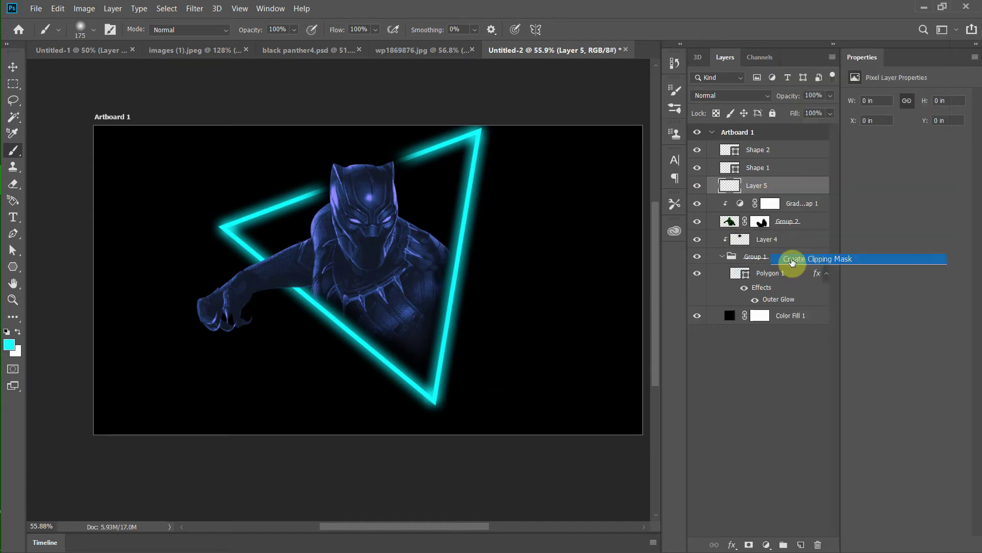
Paint a cyan glow along the triangle's legs and set Layer 5 to Hard Light.
mouse_move(461, 263)
left_mouse_down()
mouse_move(435, 387)
mouse_move(314, 307)
mouse_move(339, 333)
left_mouse_up()
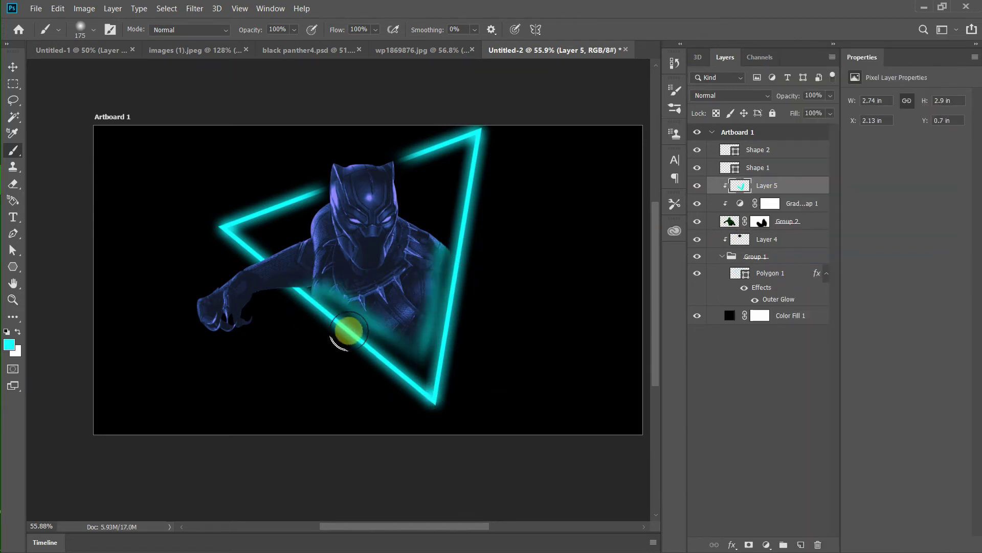
left_click(732, 95)
left_click(731, 263)
left_click(732, 96)
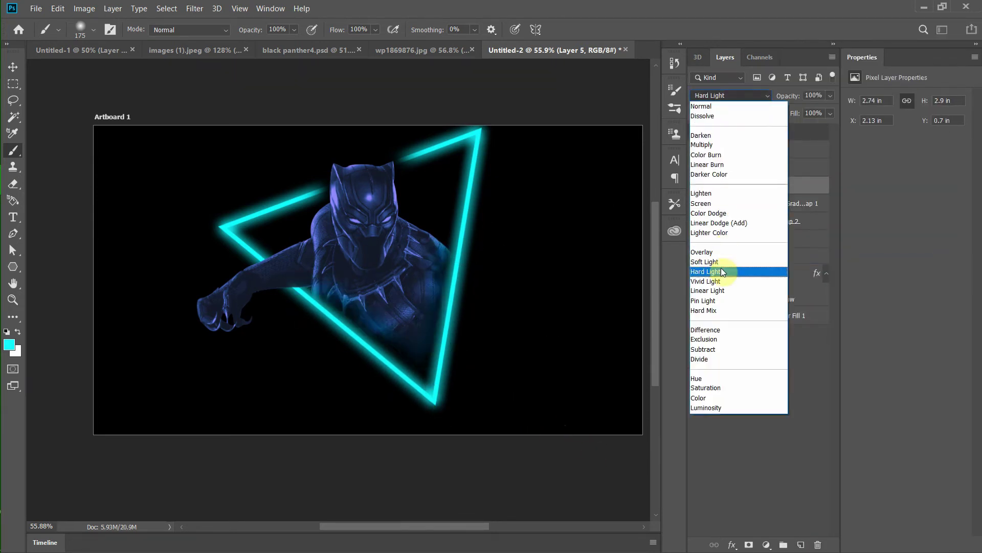
left_click(721, 268)
left_click(759, 223)
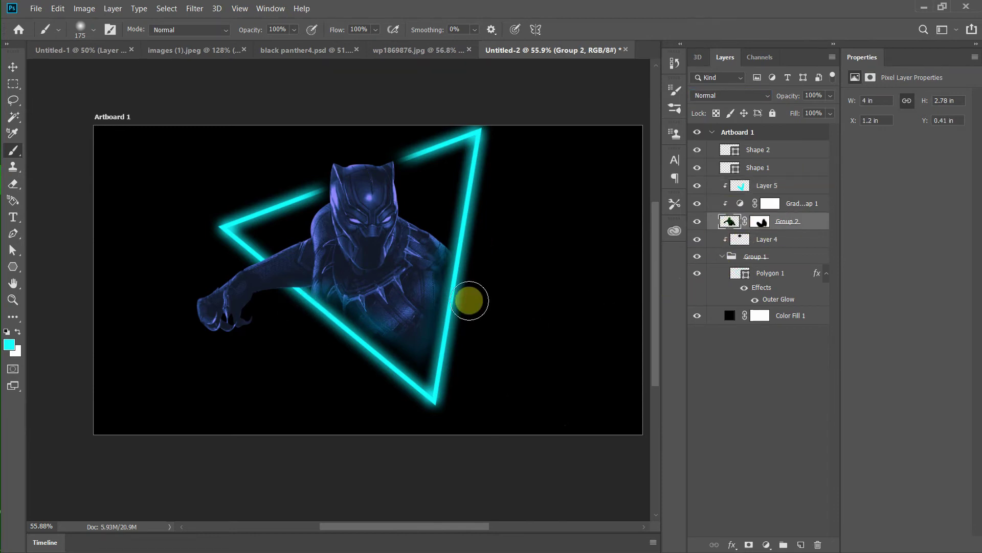
Set the foreground colour to black and adjust the Group 2 mask's softness.
left_click(8, 344)
left_click(646, 328)
left_click(932, 121)
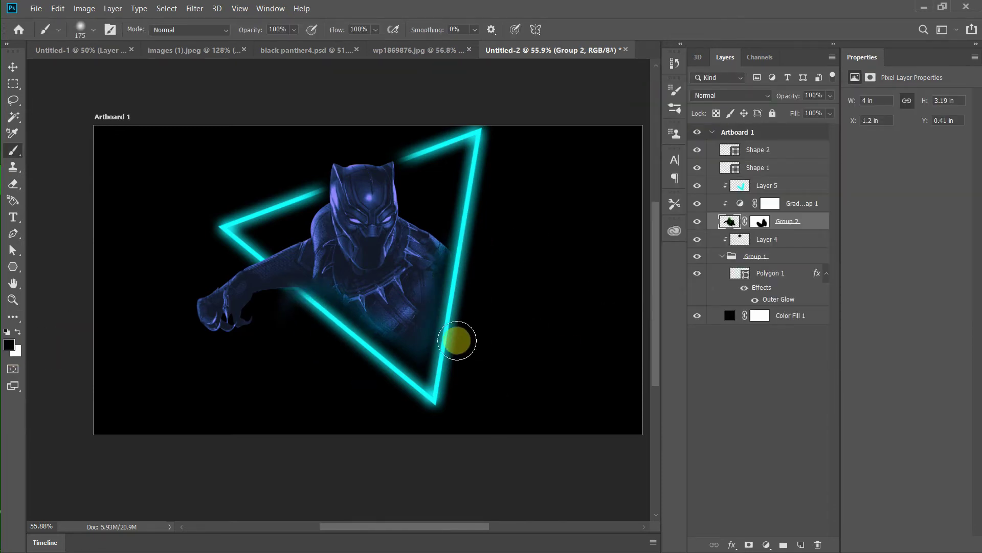
left_click(760, 222)
left_click_drag(870, 183, 906, 185)
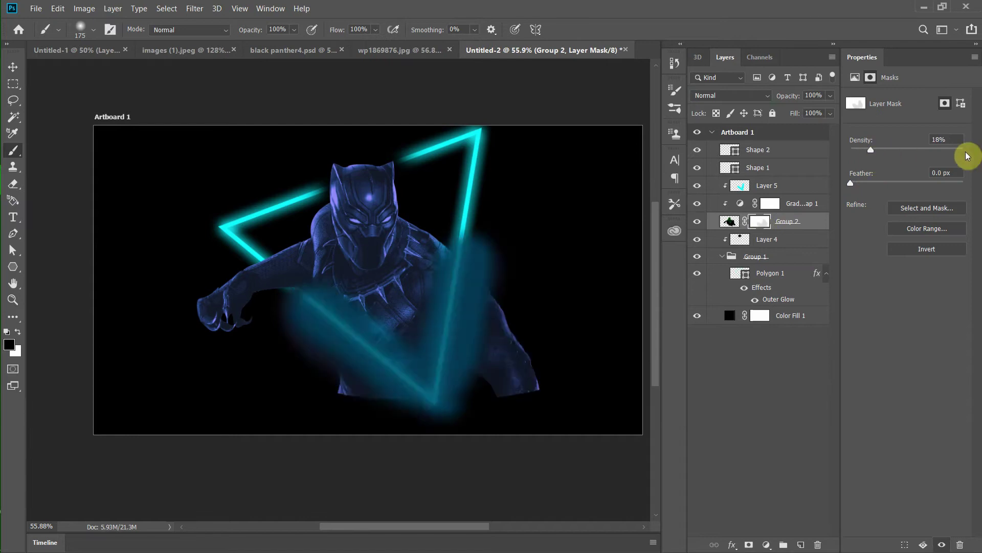
scroll(479, 401, "up", 1)
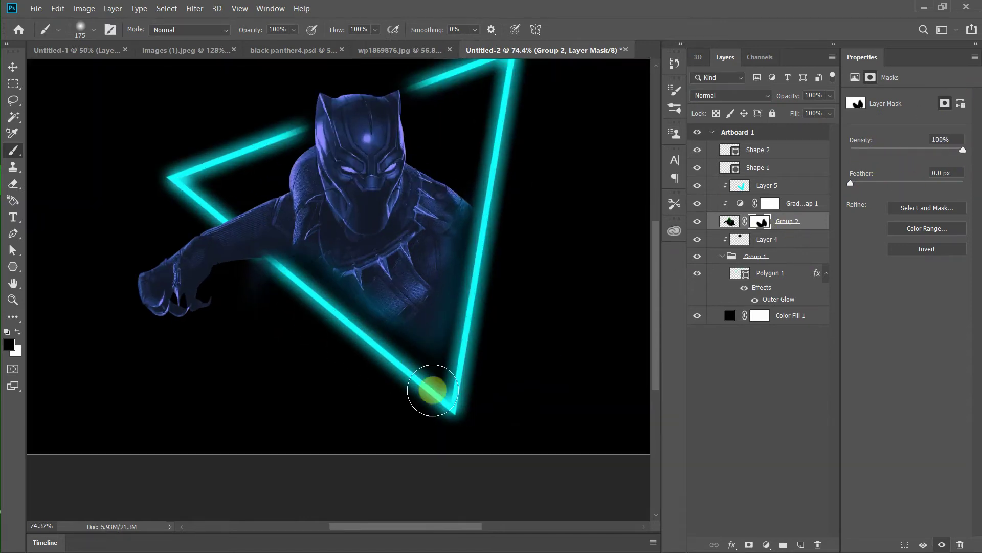
scroll(505, 285, "down", 1)
scroll(568, 306, "down", 1)
scroll(407, 348, "up", 1)
Select the Group 2 layer and add a new Layer 6 clipped to the layer below.
left_click(729, 221)
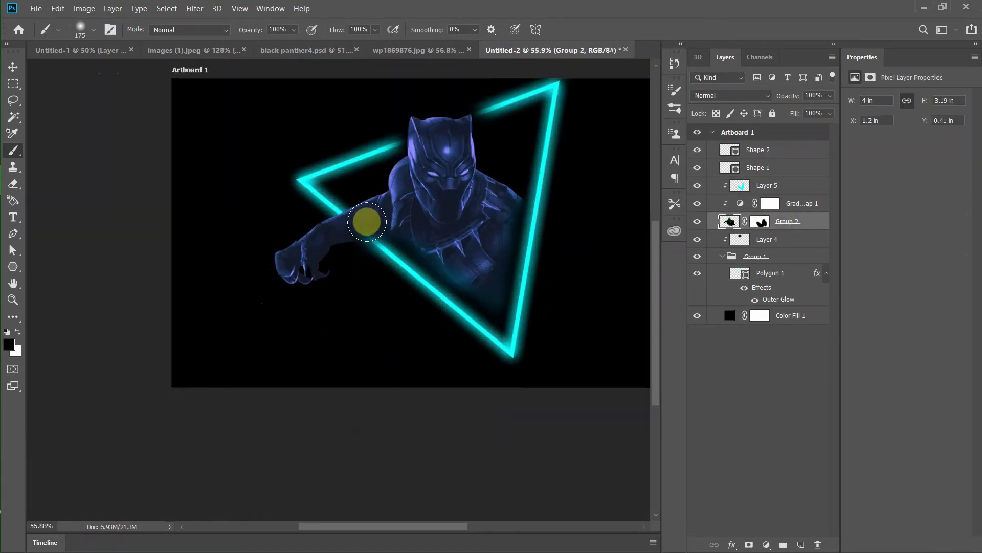
scroll(380, 270, "up", 1)
scroll(358, 248, "up", 1)
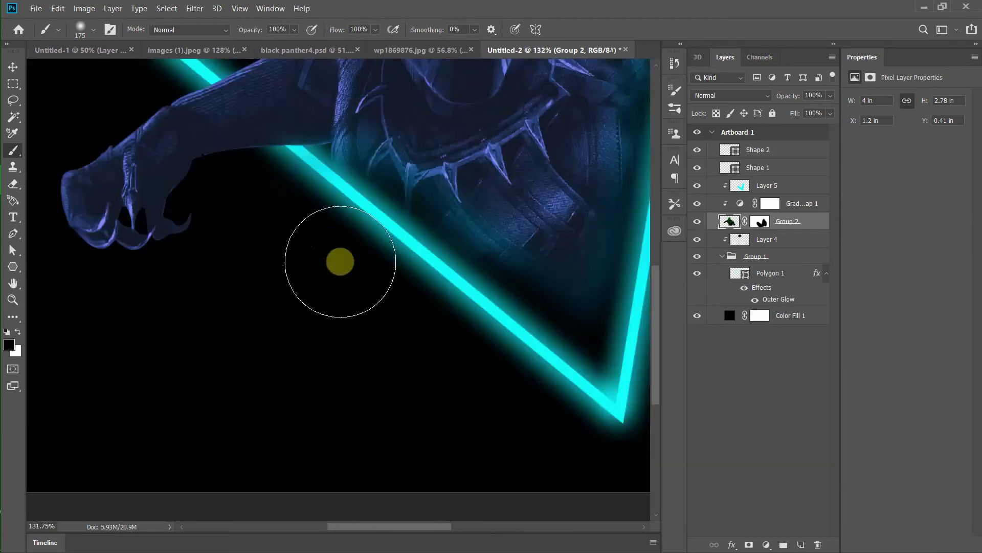
scroll(340, 261, "up", 1)
scroll(364, 232, "down", 3)
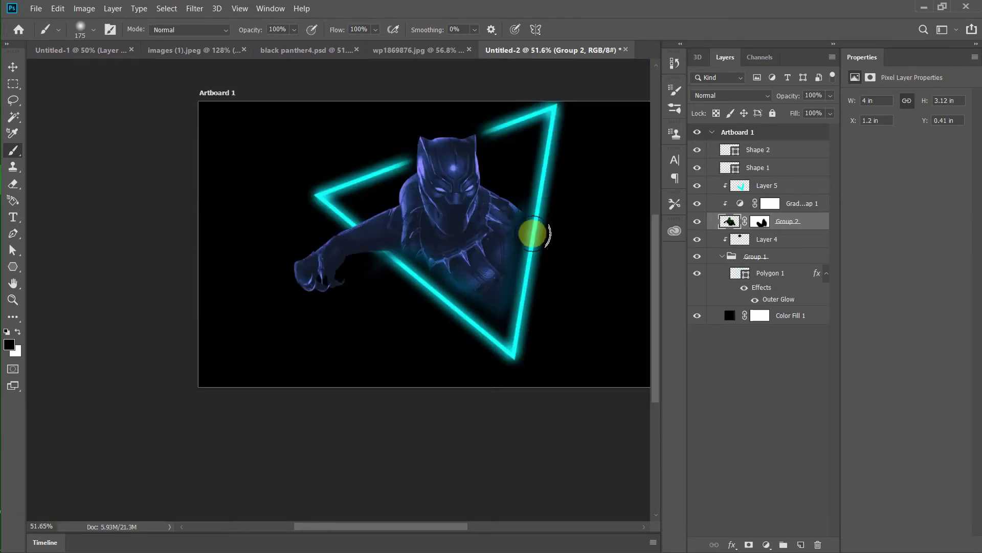
left_click(801, 543)
right_click(791, 149)
left_click(843, 260)
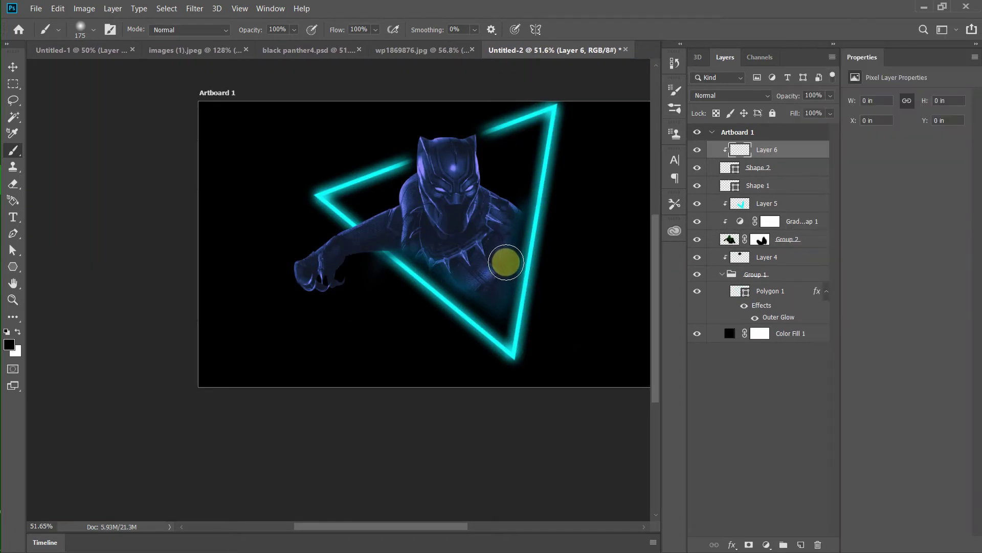
Trace a curved pen shape down the left contour of the panther's mask.
scroll(435, 240, "up", 5)
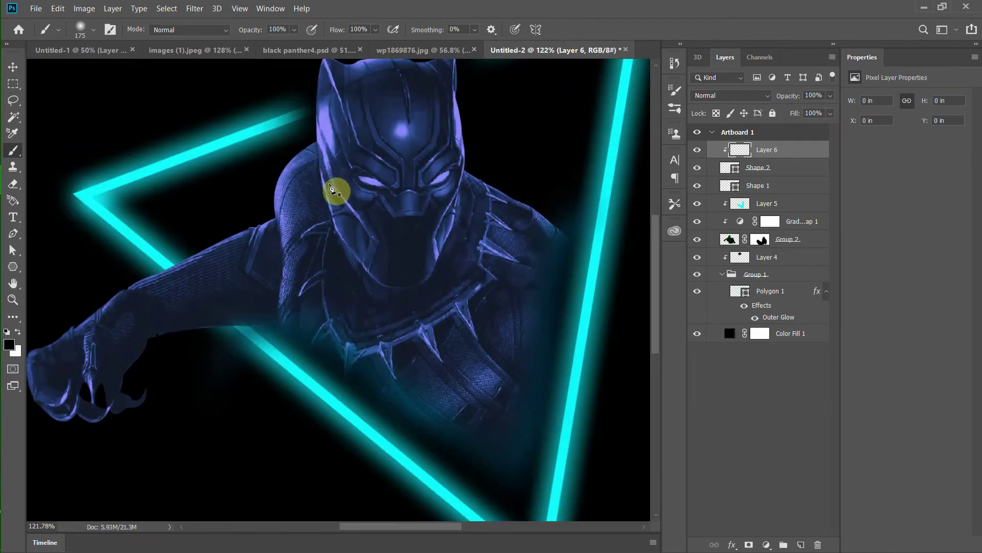
scroll(330, 189, "up", 5)
left_click(387, 423)
left_click(412, 360)
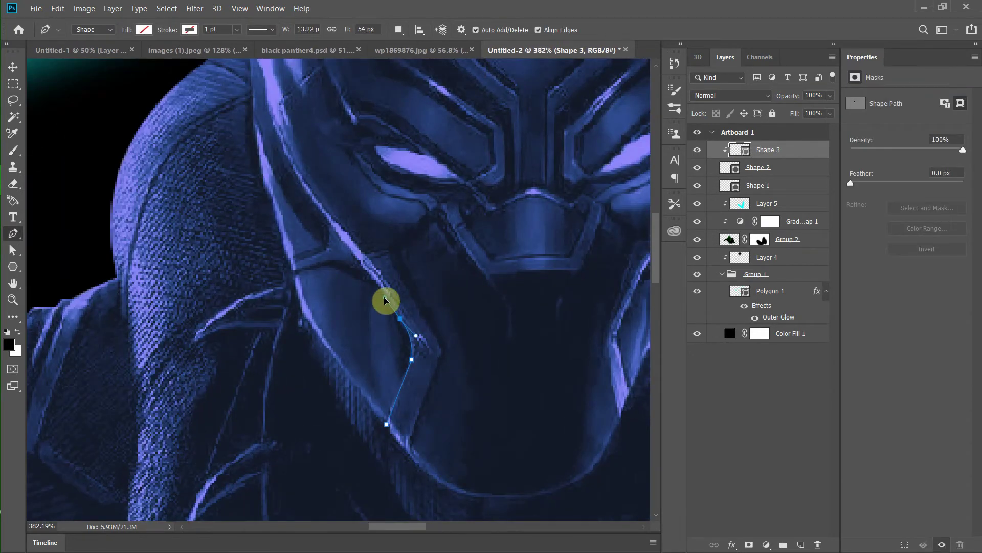
scroll(384, 300, "up", 2)
left_click_drag(271, 220, 271, 186)
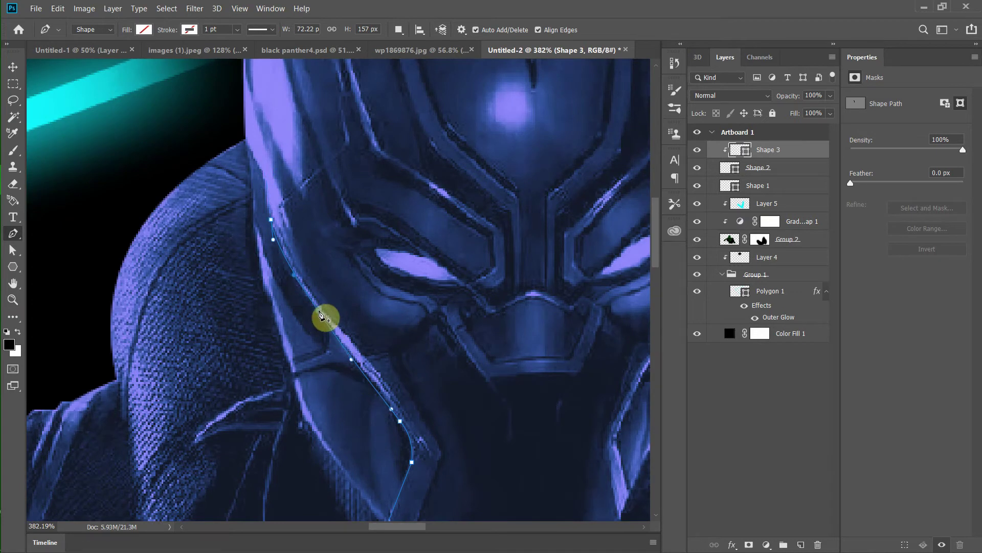
mouse_move(327, 308)
left_mouse_down()
mouse_move(276, 244)
mouse_move(298, 280)
left_mouse_up()
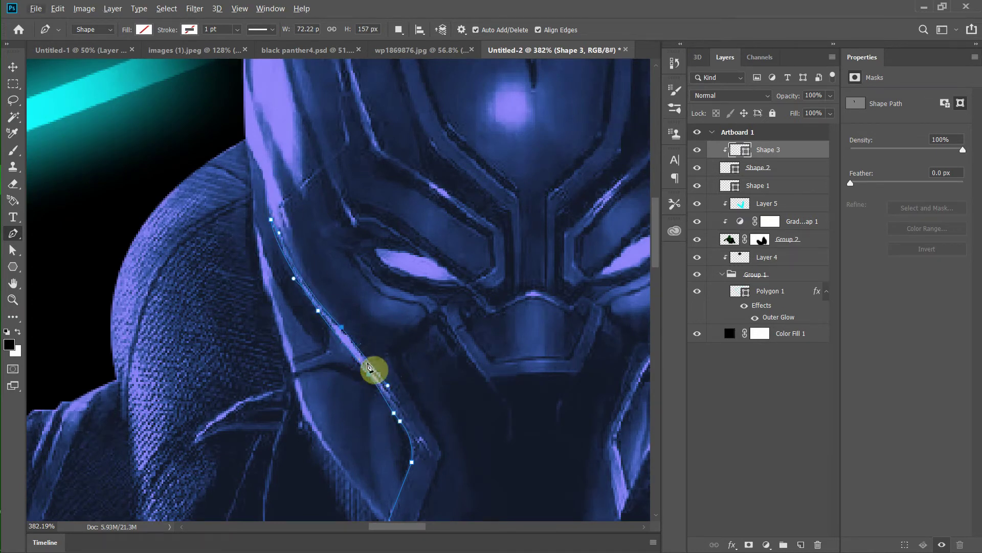
left_click_drag(439, 444, 437, 469)
scroll(435, 460, "down", 2)
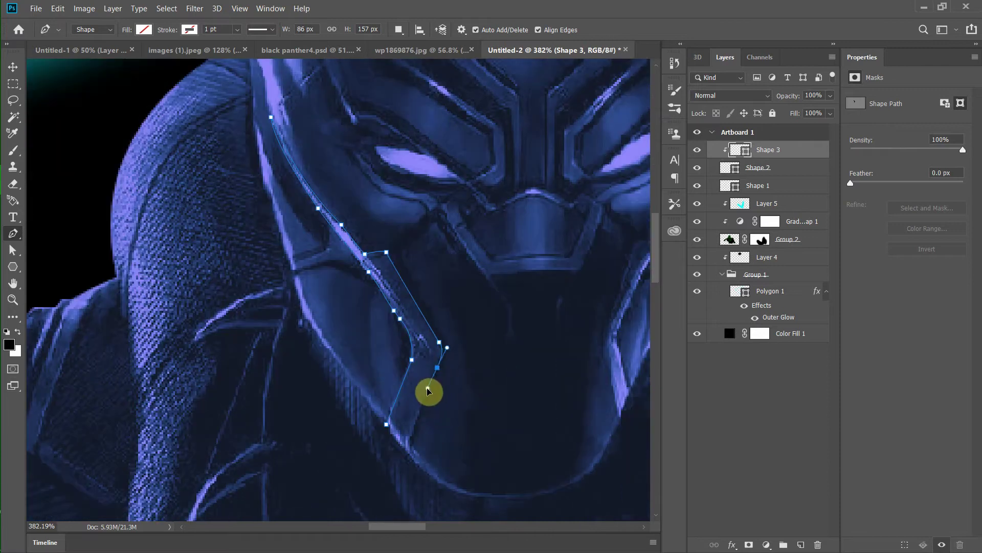
Fill the traced shape with cyan and move Shape 1 and Shape 2 beneath Layer 5.
left_click(144, 29)
left_click(82, 97)
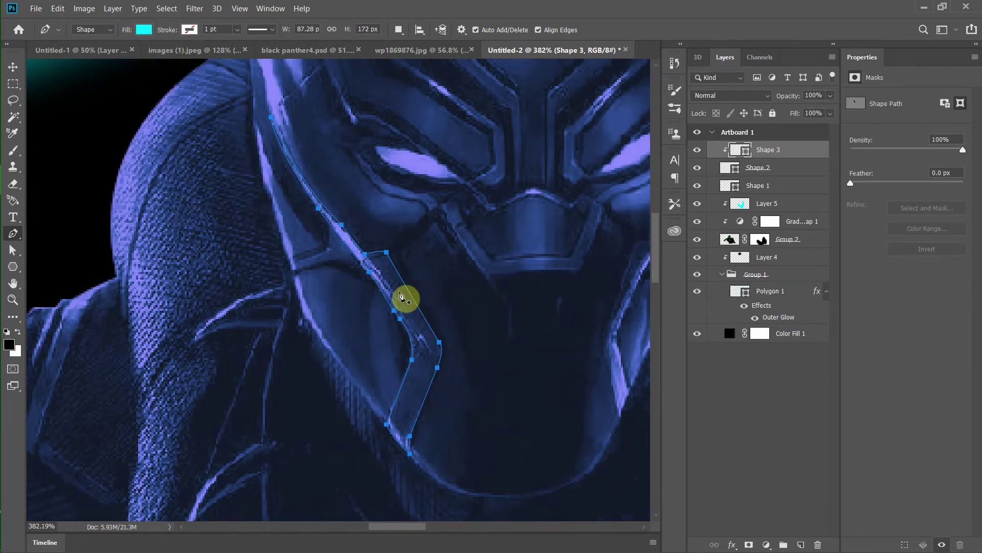
left_click(132, 32)
left_click(768, 167)
left_click(768, 185, "shift")
mouse_move(767, 185)
left_mouse_down()
mouse_move(798, 227)
mouse_move(768, 176)
left_mouse_up()
Select Layer 5 and start a branching Shape 4 off the cyan mask line.
scroll(423, 236, "down", 5)
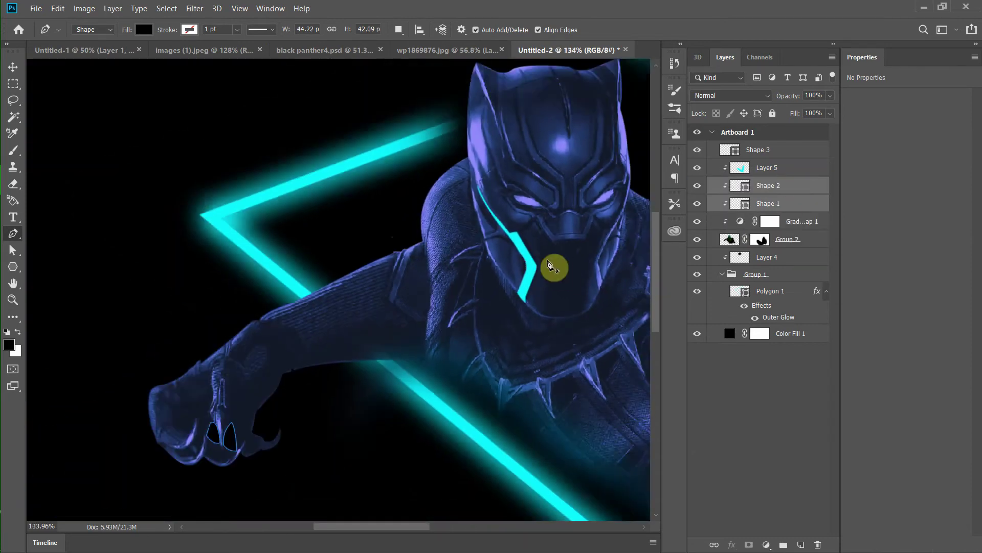
scroll(553, 267, "right", 3)
scroll(574, 268, "up", 2)
scroll(456, 291, "up", 3)
scroll(456, 291, "up", 3)
left_click(783, 171)
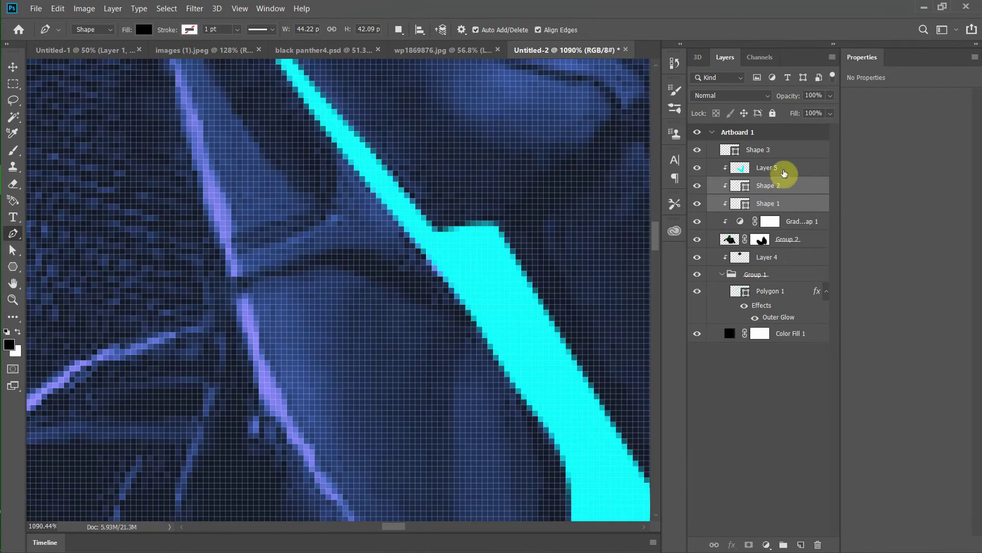
scroll(456, 296, "down", 3)
left_click(455, 292)
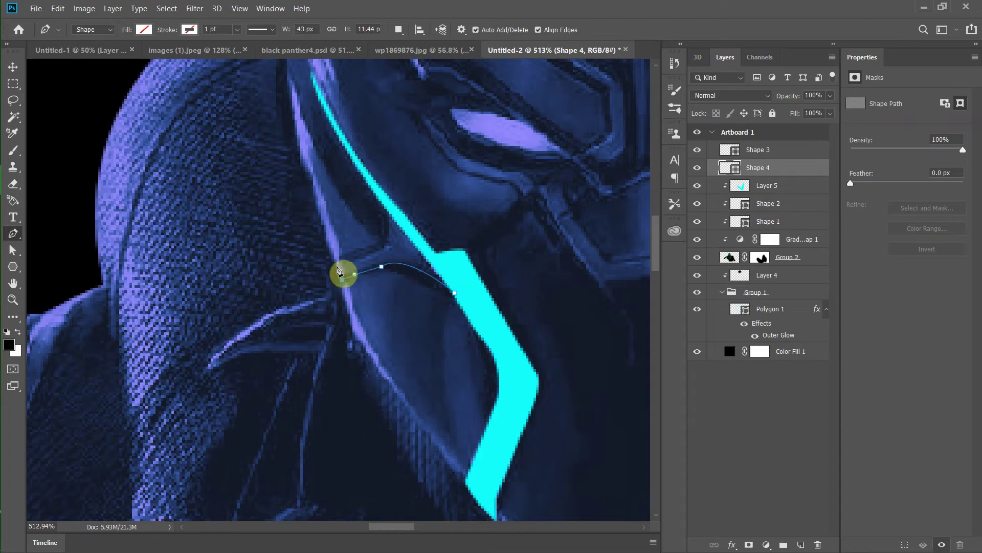
Close the left mask line's branch into a filled cyan shape (Shape 4).
left_click(402, 201)
scroll(417, 188, "down", 5)
scroll(520, 246, "up", 4)
Trace a line along the mask's right contour and fill it cyan as Shape 5.
left_click(519, 322)
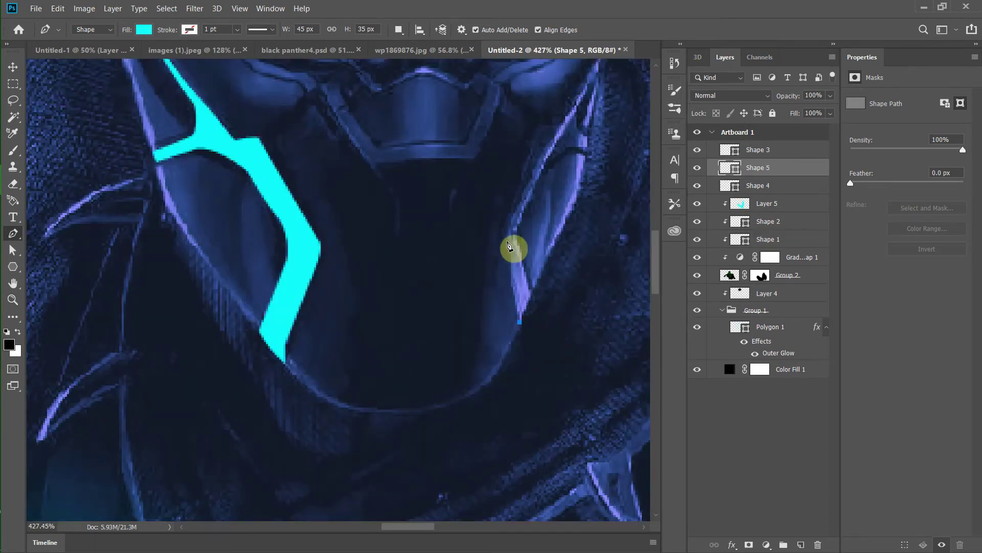
left_click(144, 30)
scroll(515, 203, "up", 4)
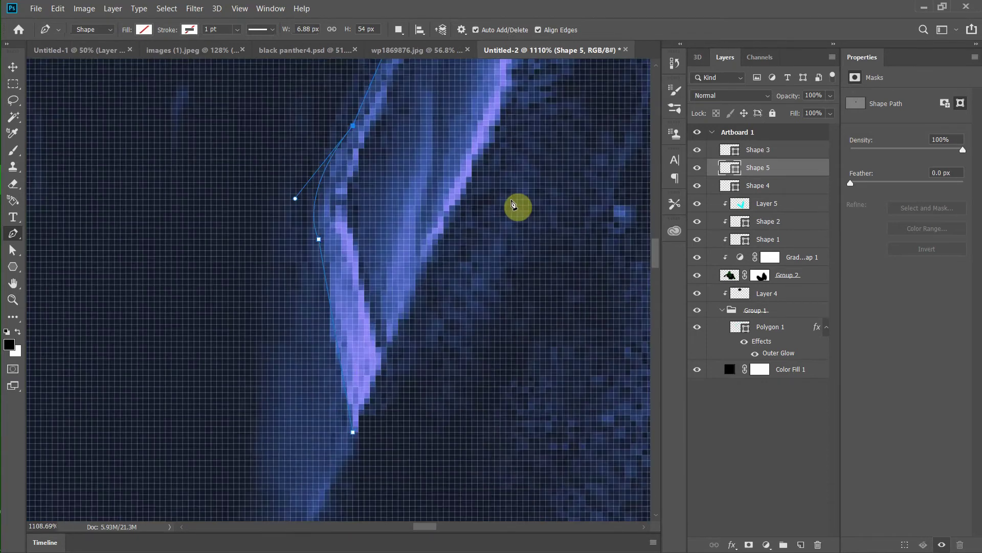
scroll(432, 261, "down", 2)
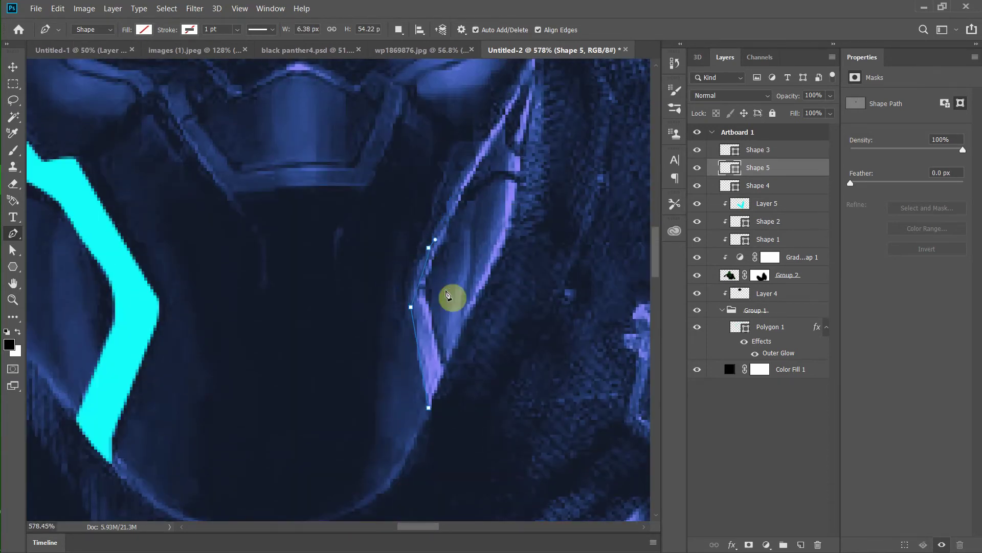
left_click(429, 251)
scroll(521, 191, "up", 2)
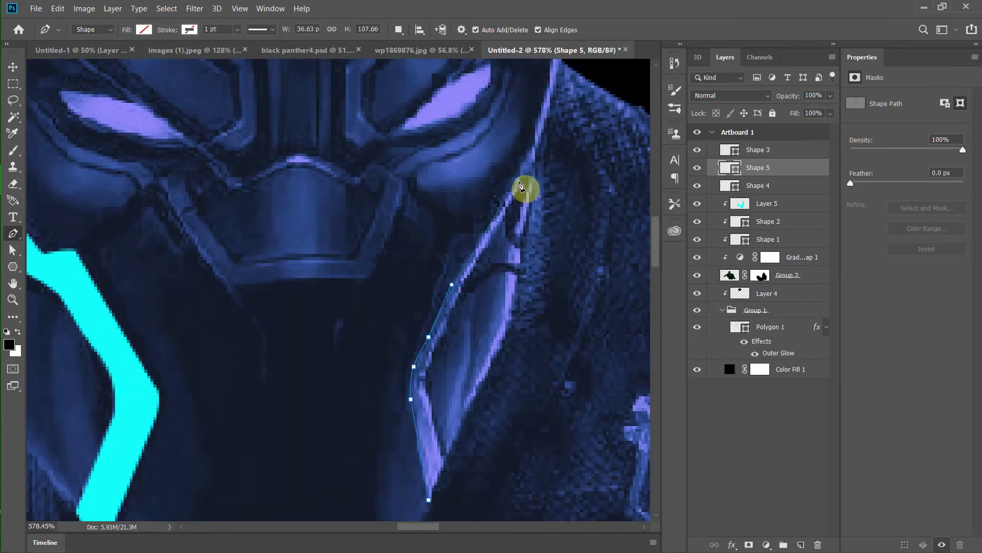
left_click(519, 182)
scroll(436, 270, "down", 2)
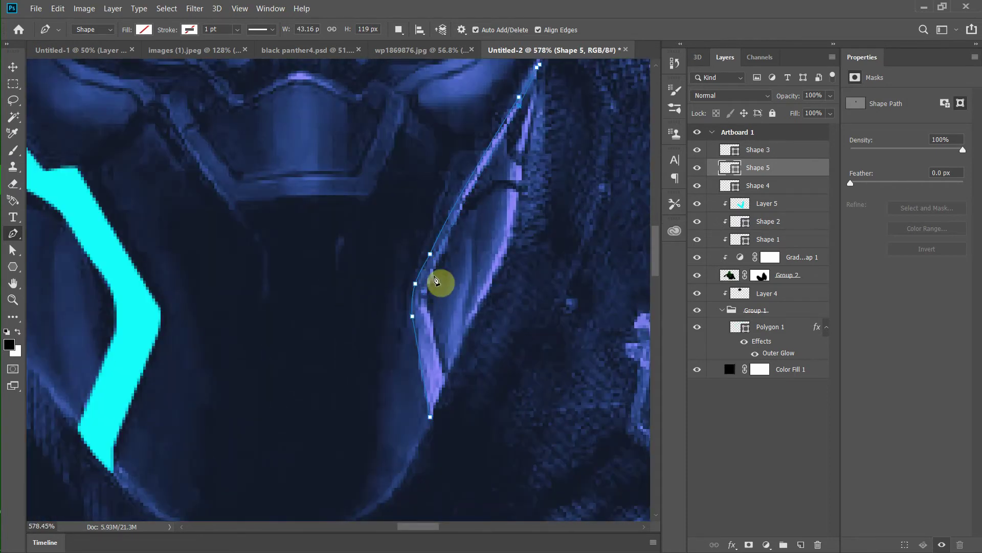
left_click(435, 277)
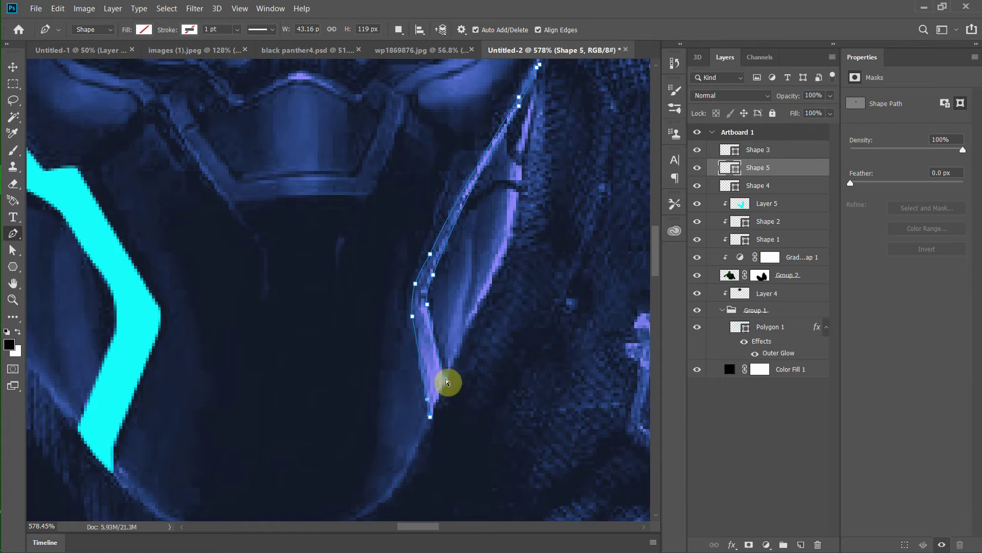
key("ctrl+0")
left_click(143, 29)
left_click(136, 51)
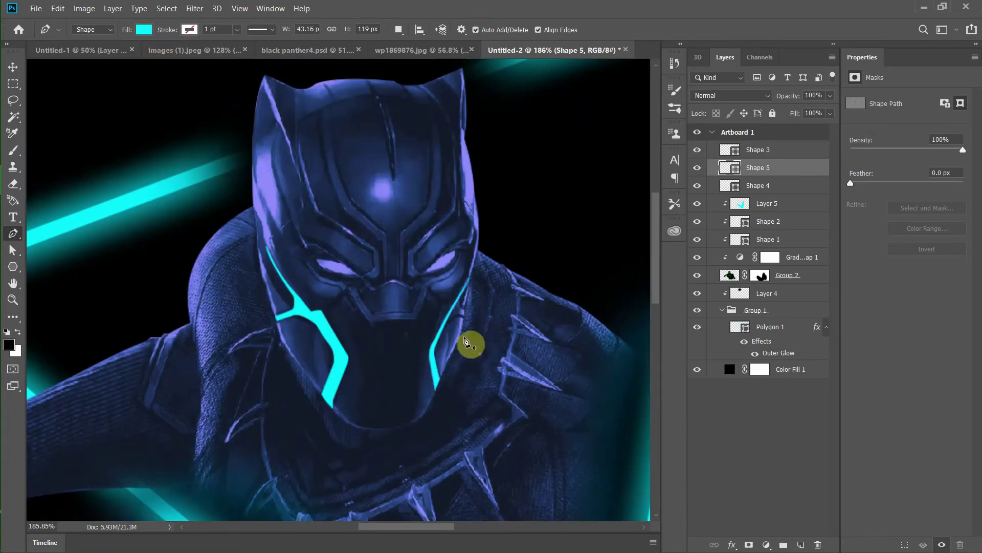
Draw a small branch off the right cyan line and fill it cyan as Shape 6.
scroll(457, 363, "up", 5)
scroll(453, 362, "up", 1)
left_click(414, 273)
left_click_drag(454, 237, 474, 221)
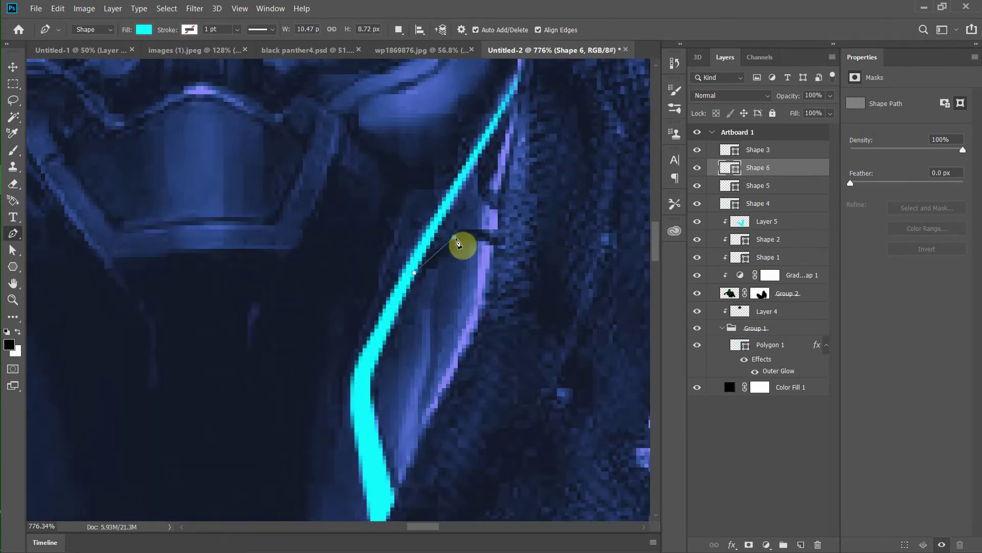
left_click(497, 252)
left_click(144, 29)
left_click(75, 41)
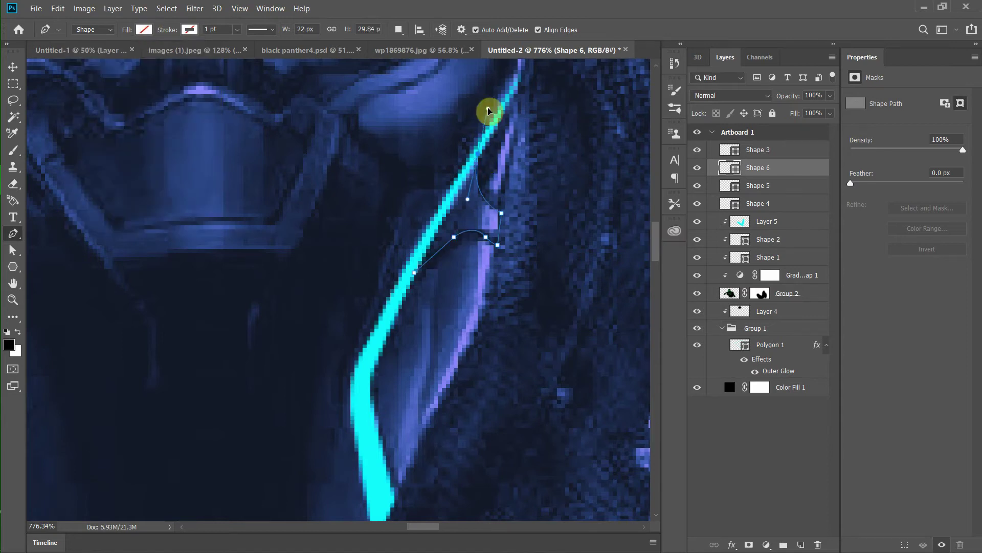
left_click(144, 29)
left_click(83, 92)
scroll(357, 221, "down", 5)
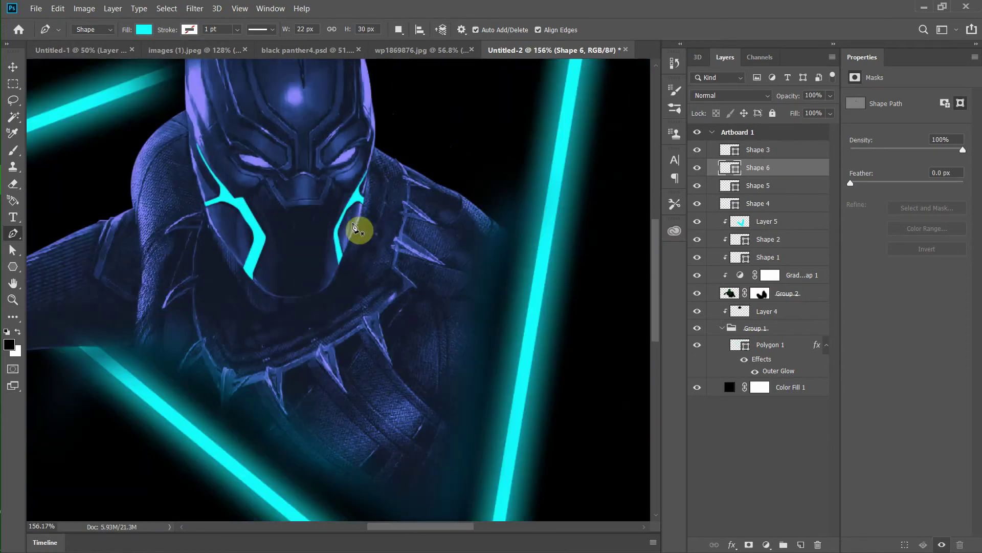
scroll(265, 246, "up", 3)
scroll(458, 278, "down", 2)
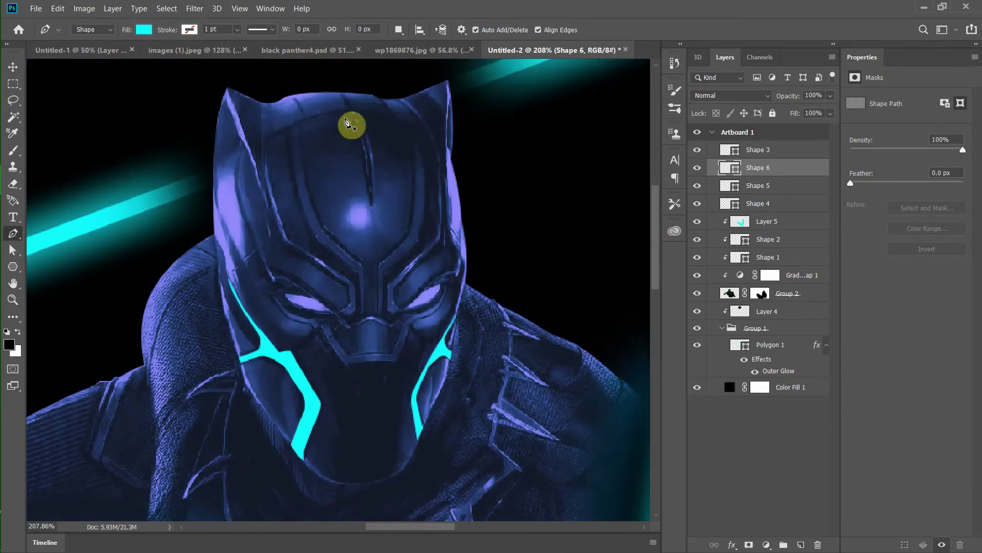
scroll(329, 322, "up", 2)
scroll(333, 267, "up", 2)
scroll(355, 257, "up", 1)
Trace an unfilled path beside the left eye, curving up toward the forehead.
scroll(351, 297, "up", 1)
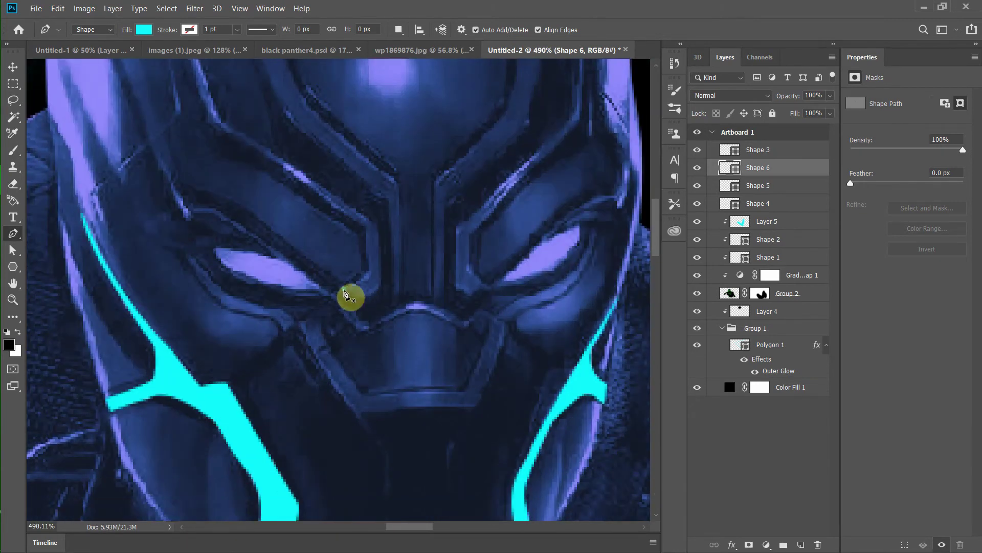
left_click(344, 288)
left_click_drag(361, 277, 376, 277)
left_click(366, 231)
left_click(144, 29)
left_click(81, 70)
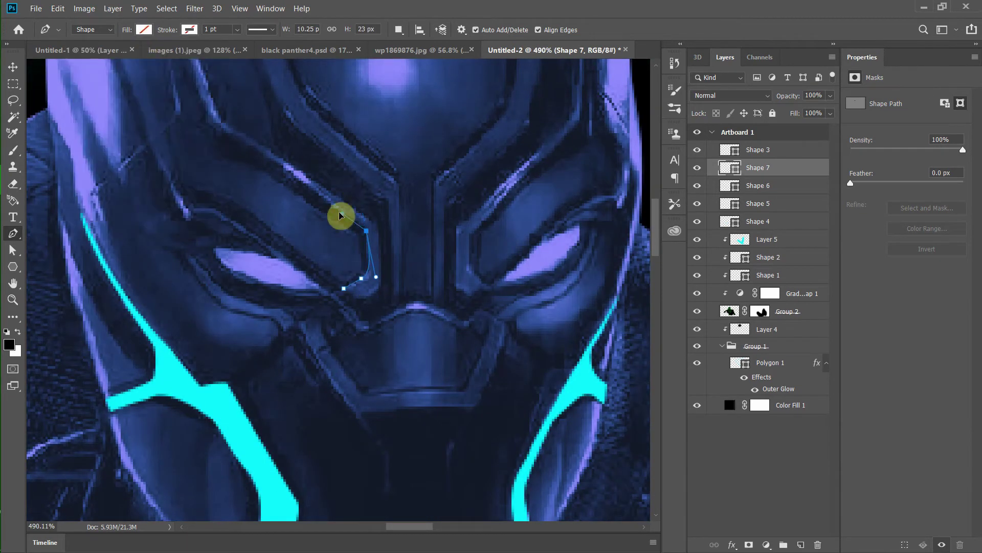
left_click_drag(221, 131, 191, 125)
scroll(195, 97, "down", 1)
scroll(190, 147, "down", 1)
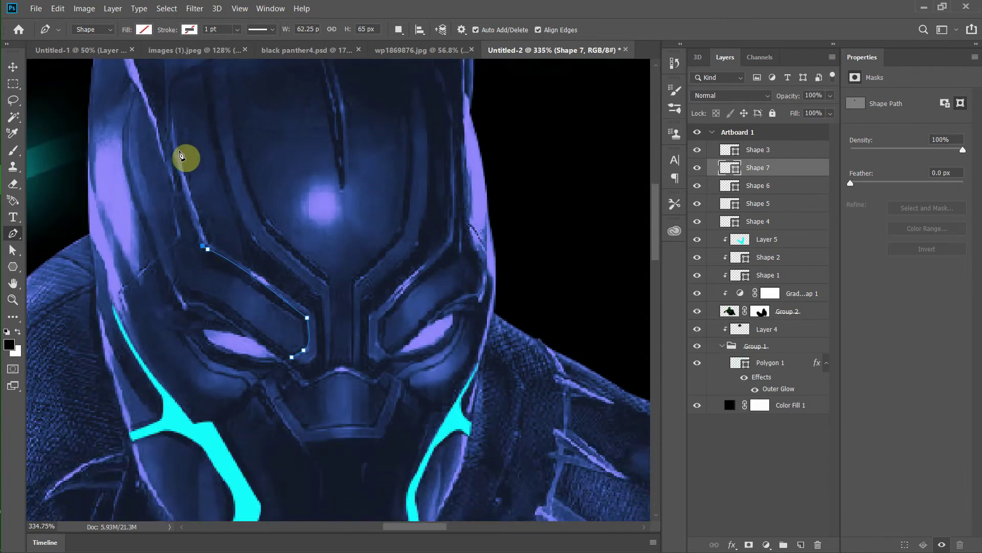
scroll(186, 159, "down", 1)
left_click_drag(170, 168, 178, 156)
Fill the left eye line cyan as Shape 7 and refine it with an extra anchor.
scroll(194, 204, "down", 2)
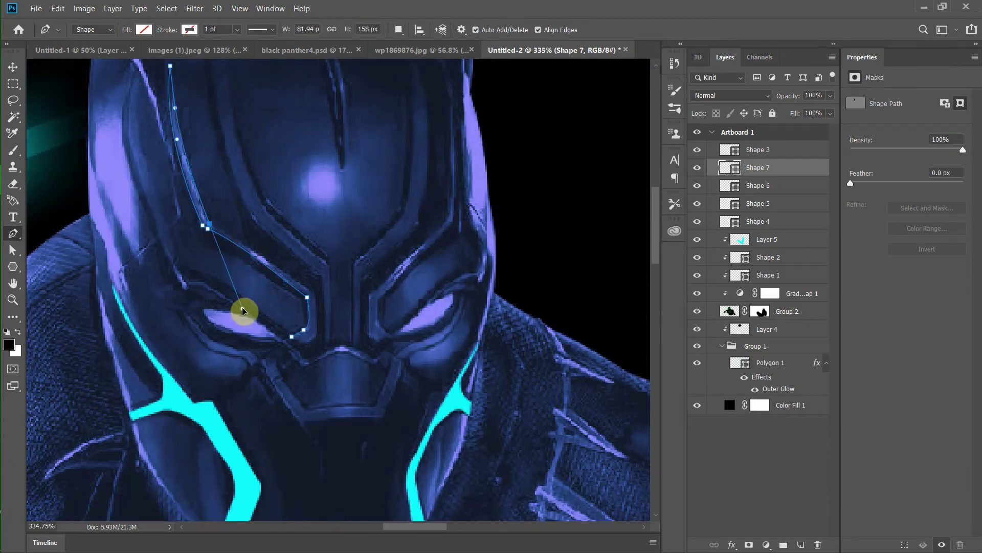
scroll(350, 323, "up", 5)
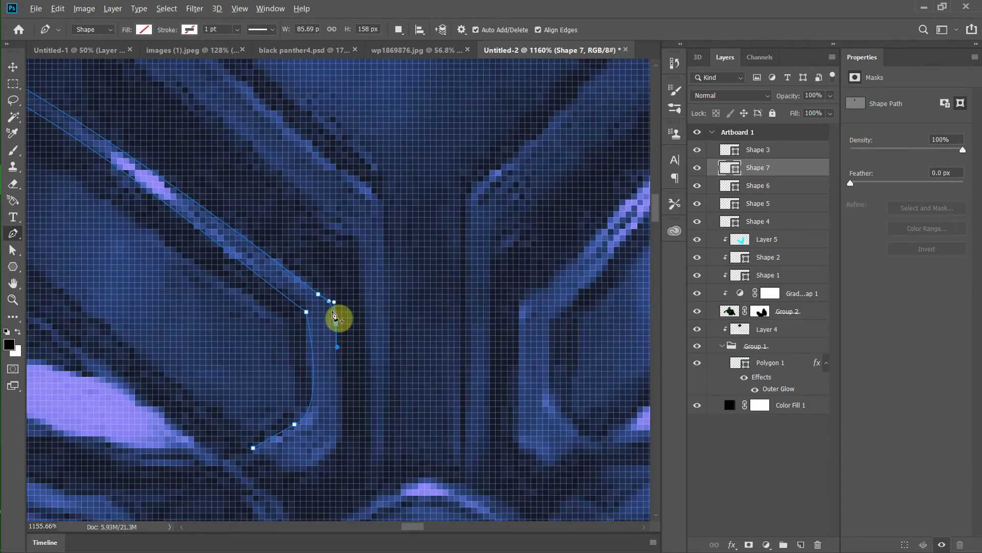
scroll(333, 314, "down", 4)
scroll(308, 364, "up", 5)
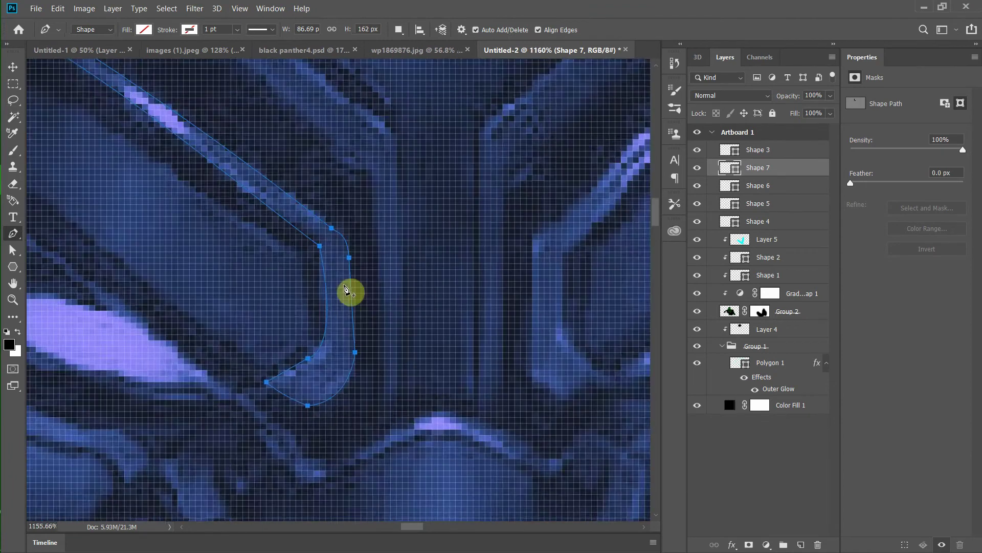
scroll(358, 264, "down", 5)
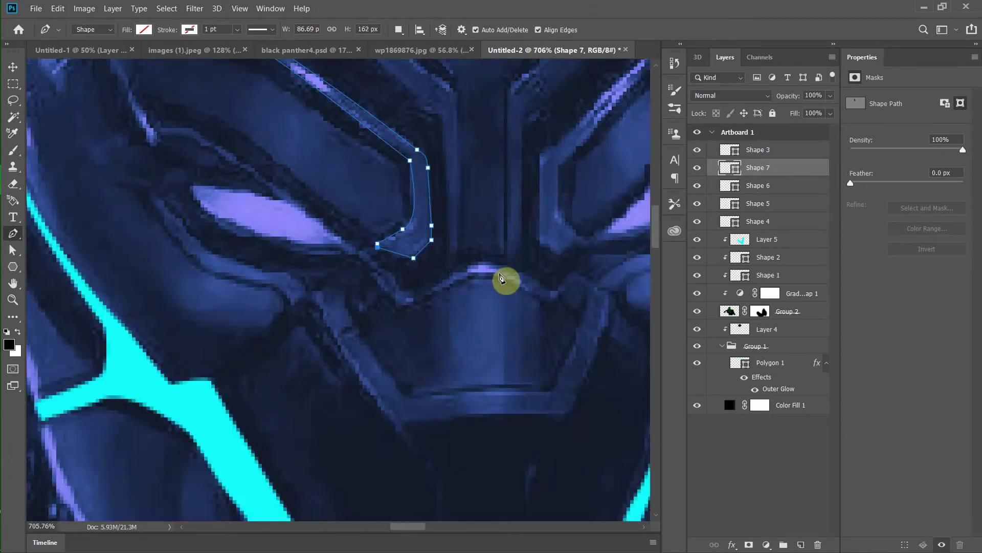
left_click(143, 29)
left_click(117, 77)
scroll(428, 226, "down", 4)
scroll(313, 159, "up", 4)
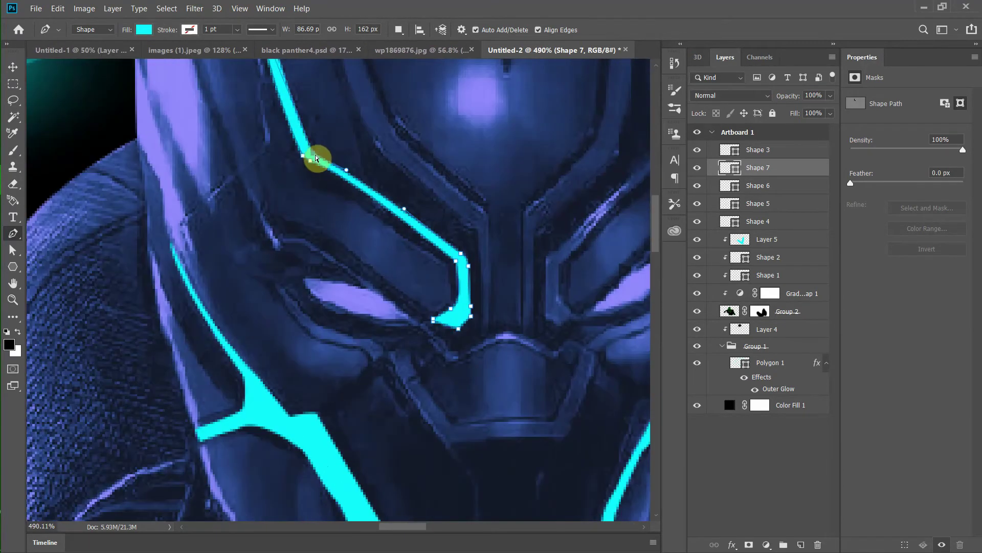
scroll(346, 278, "up", 2)
scroll(287, 270, "down", 4)
scroll(287, 270, "up", 5)
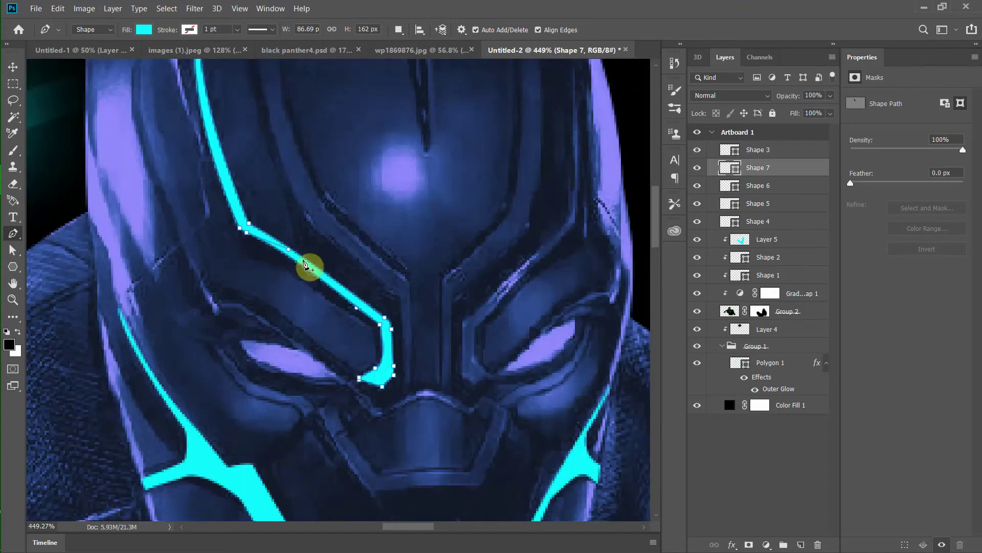
left_click(309, 265)
scroll(360, 300, "down", 5)
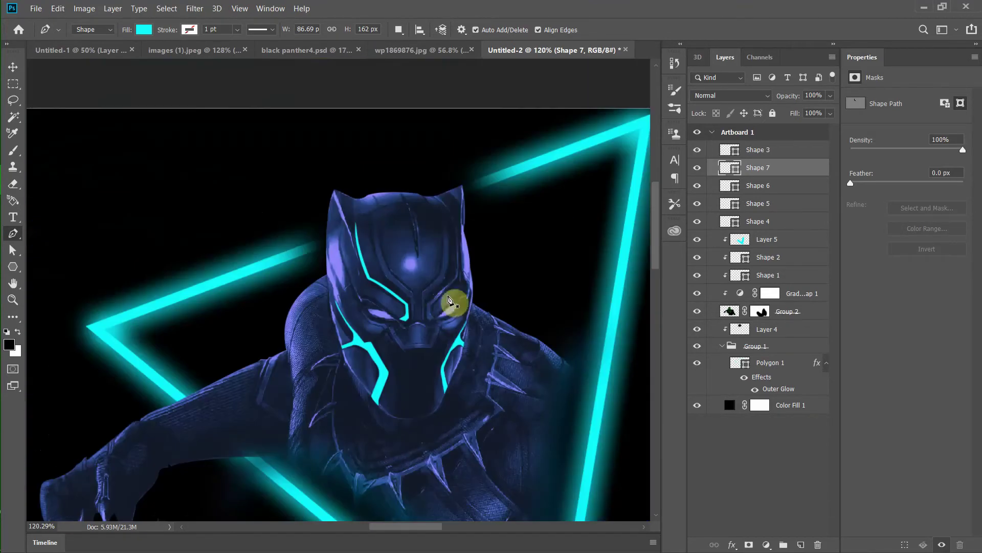
scroll(456, 297, "up", 5)
Trace Shape 8 from the right eye contour up along the mask's right edge.
left_click(378, 344)
scroll(366, 279, "up", 1)
left_click(144, 30)
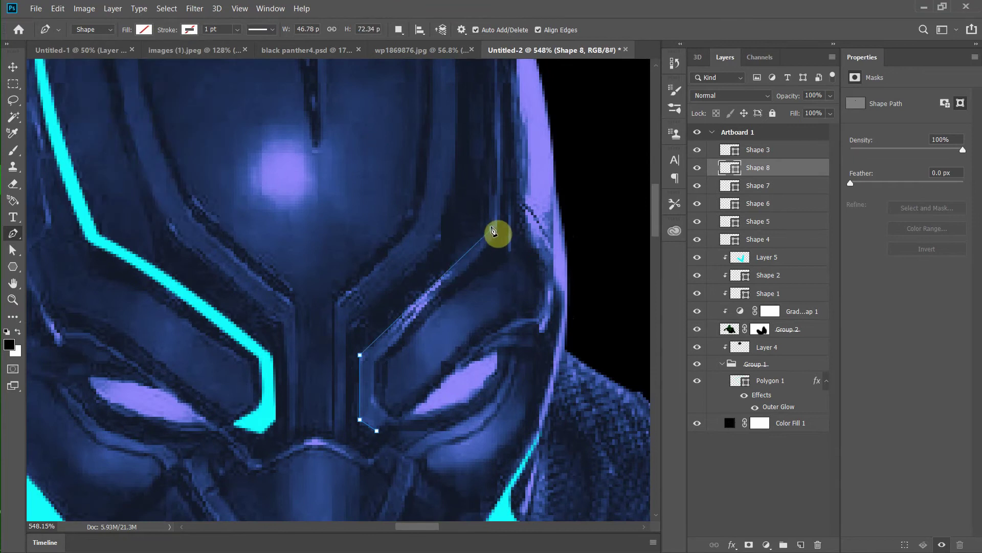
left_click(399, 315)
left_click(490, 235)
scroll(490, 235, "down", 3)
left_click(498, 332)
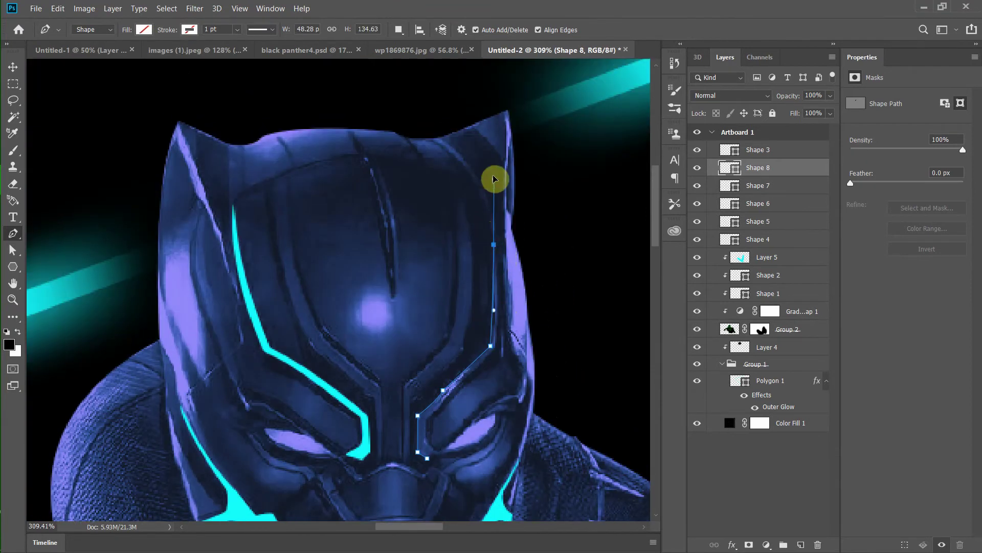
left_click(494, 244)
scroll(479, 194, "up", 3)
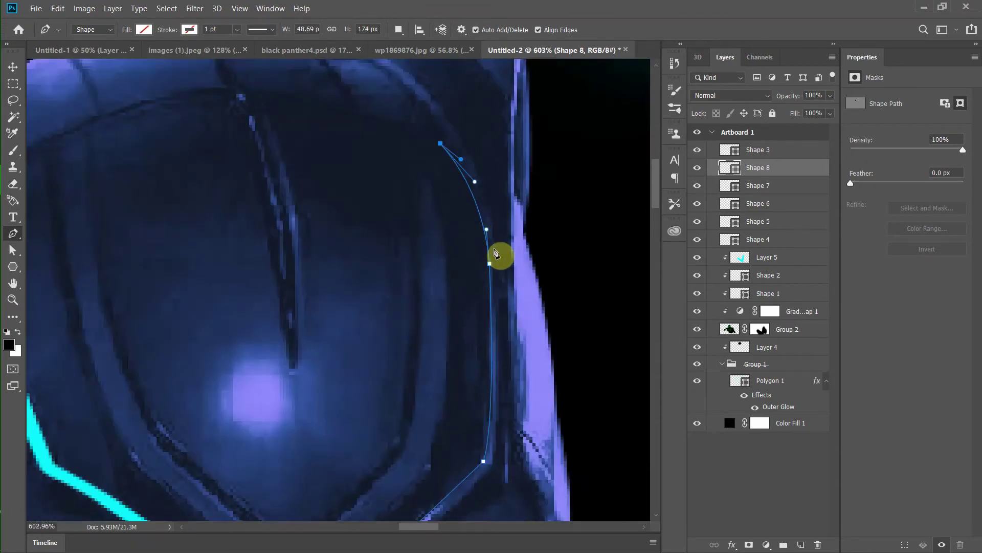
scroll(500, 333, "down", 2)
left_click_drag(501, 377, 502, 207)
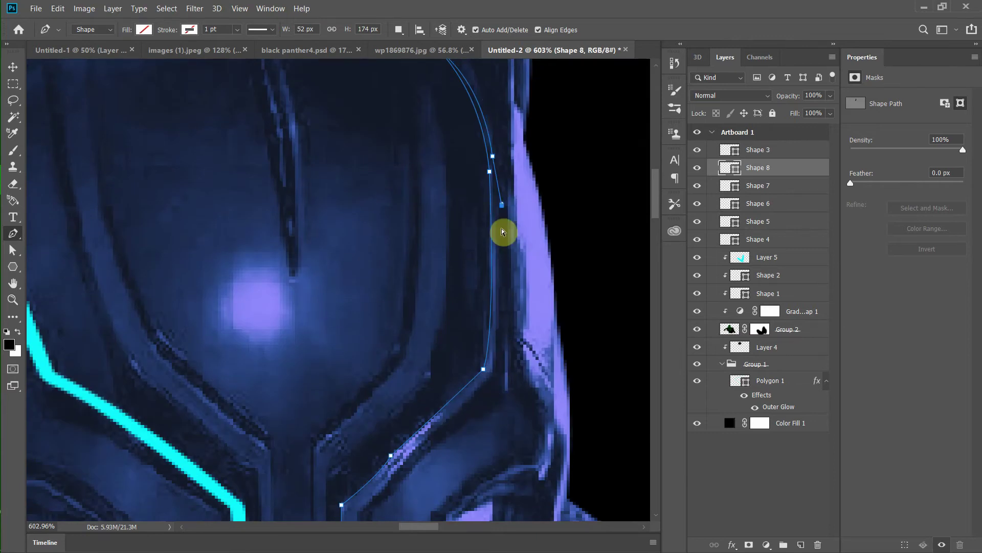
scroll(445, 368, "down", 2)
scroll(360, 323, "down", 3)
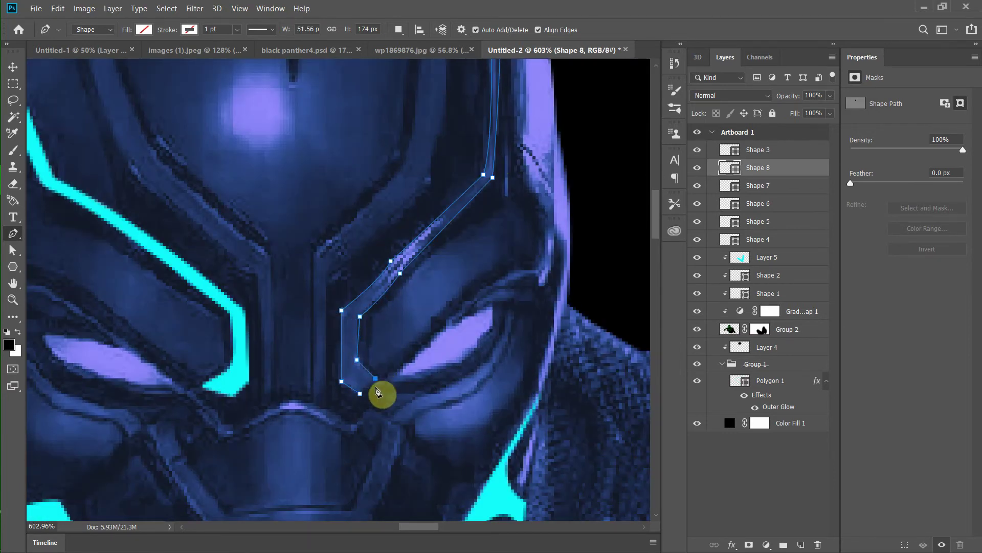
scroll(377, 391, "up", 1)
Fill the right-side line cyan and bend a new anchor at its top.
left_click(143, 29)
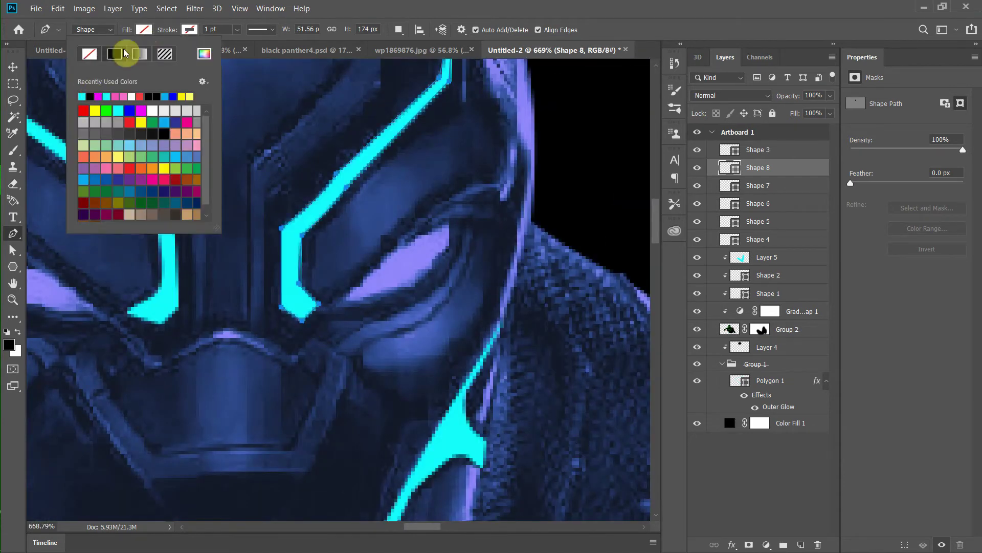
left_click(89, 71)
scroll(417, 351, "down", 3)
scroll(372, 342, "up", 5)
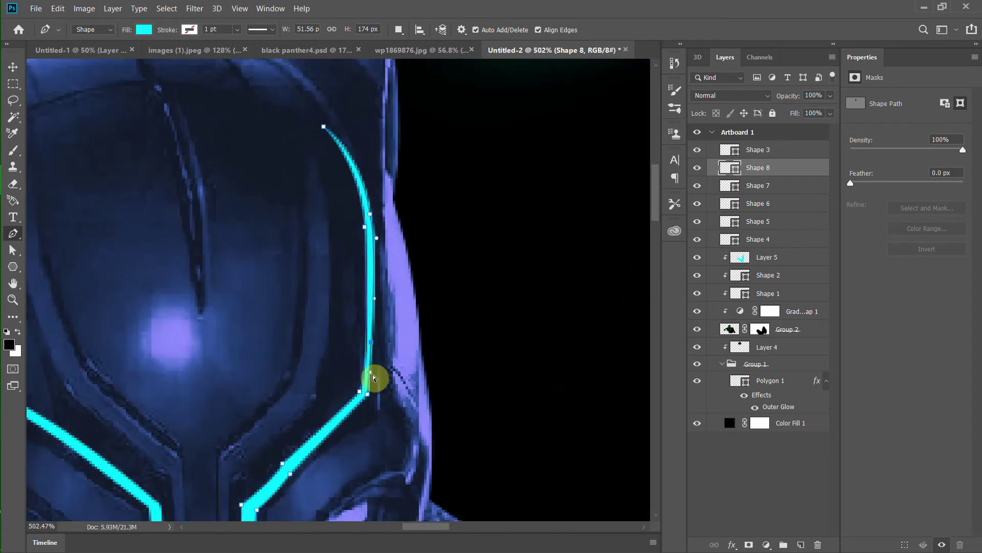
scroll(366, 395, "up", 2)
scroll(417, 324, "down", 4)
scroll(436, 387, "down", 3)
scroll(436, 388, "up", 5)
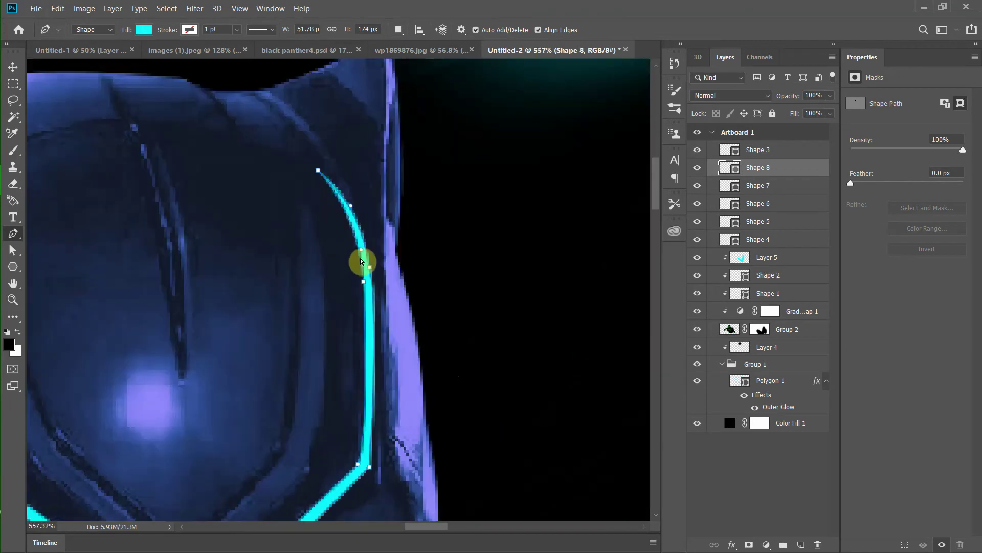
left_click_drag(362, 283, 359, 257)
scroll(389, 245, "left", 2)
scroll(396, 207, "down", 1)
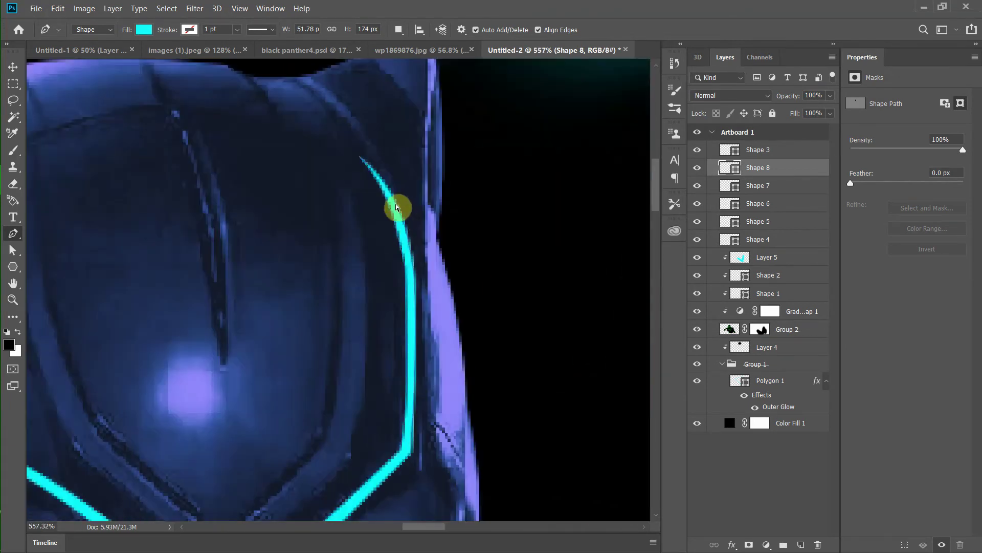
scroll(415, 248, "down", 5)
scroll(383, 314, "up", 1)
scroll(343, 340, "up", 3)
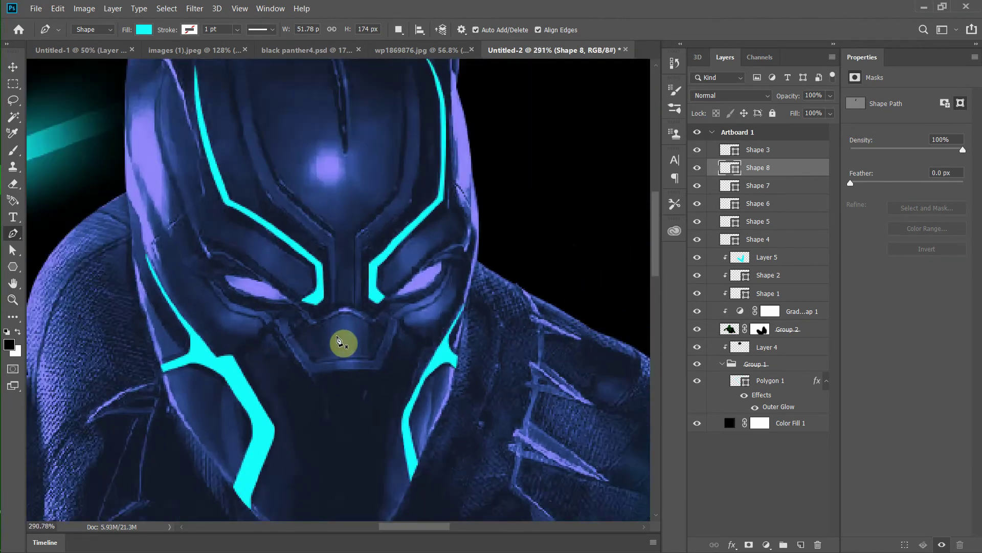
scroll(339, 342, "up", 2)
Draw a curved line under the left eye and fill it magenta (Shape 9).
left_click(146, 256)
left_click_drag(220, 305, 244, 313)
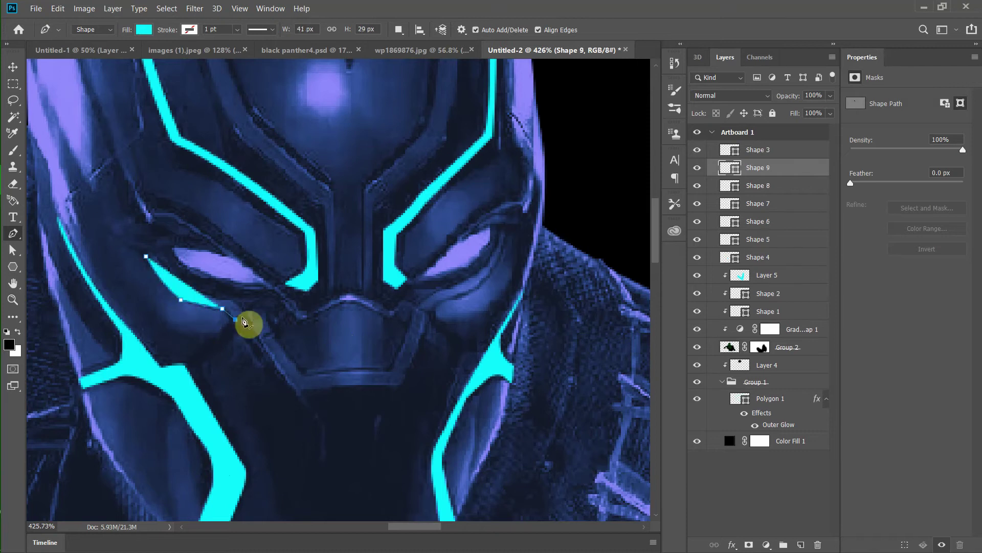
left_click(144, 29)
left_click(87, 48)
scroll(189, 294, "up", 3)
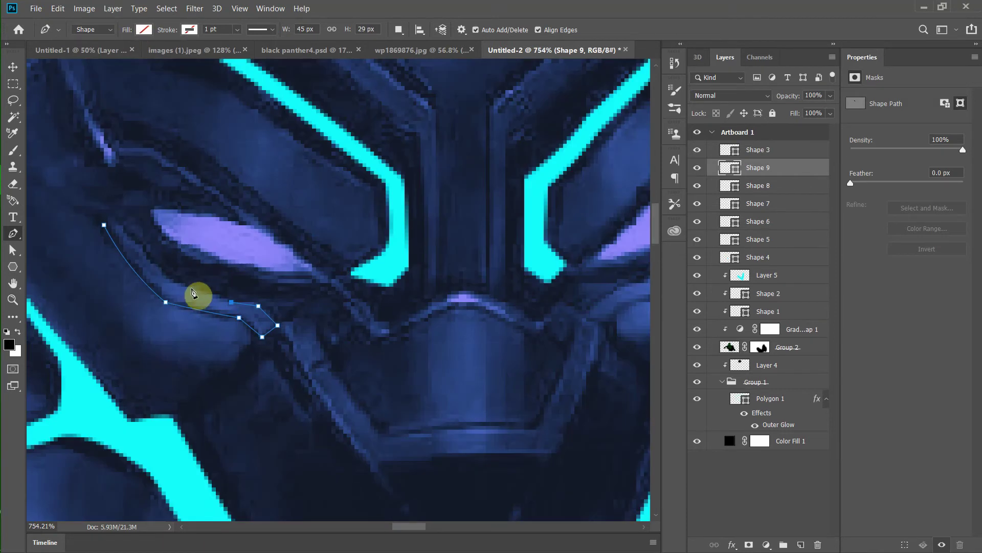
scroll(136, 253, "up", 1)
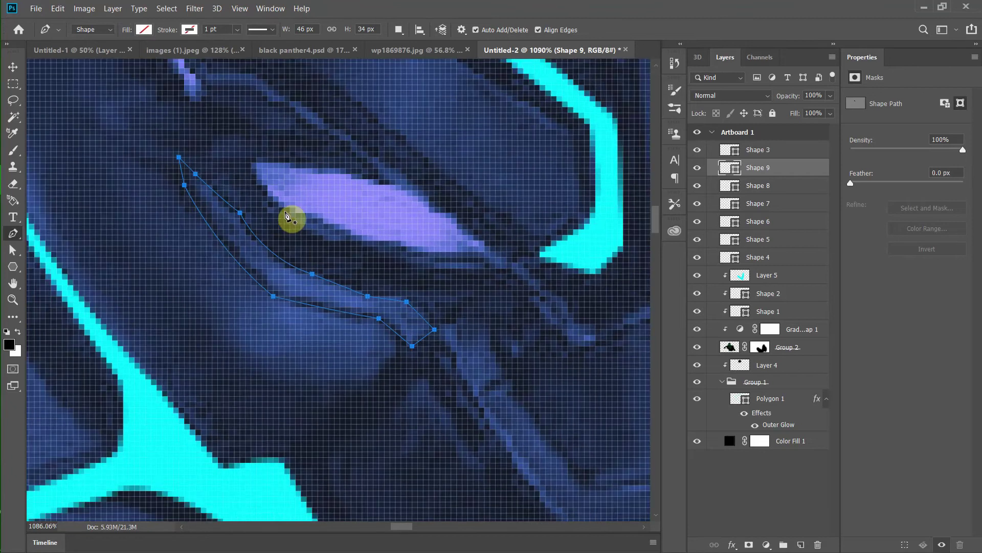
scroll(291, 217, "down", 4)
left_click(144, 29)
left_click(102, 61)
scroll(365, 274, "down", 5)
scroll(351, 313, "up", 6)
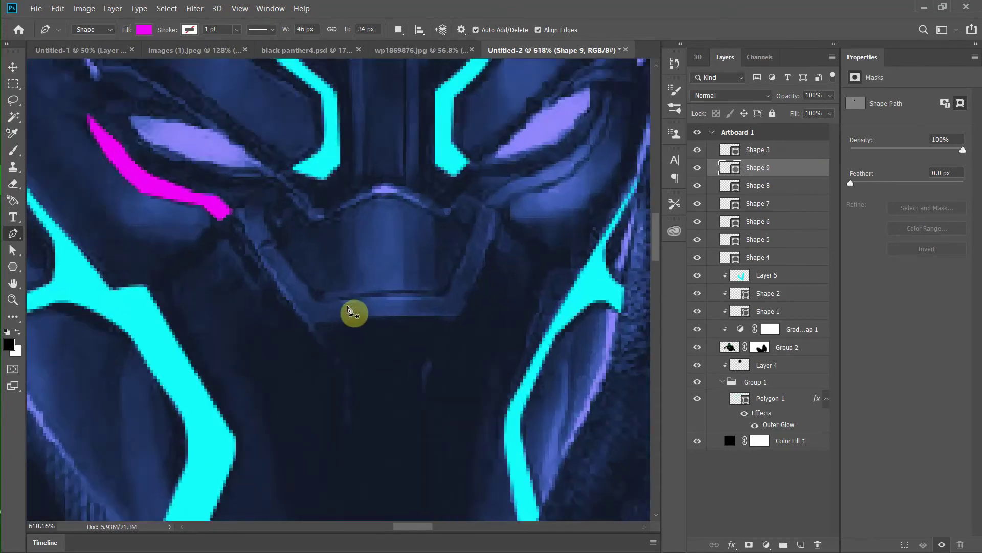
scroll(351, 313, "down", 2)
Hide the under-eye line and trace the lower mask outline across the muzzle.
left_click(697, 169)
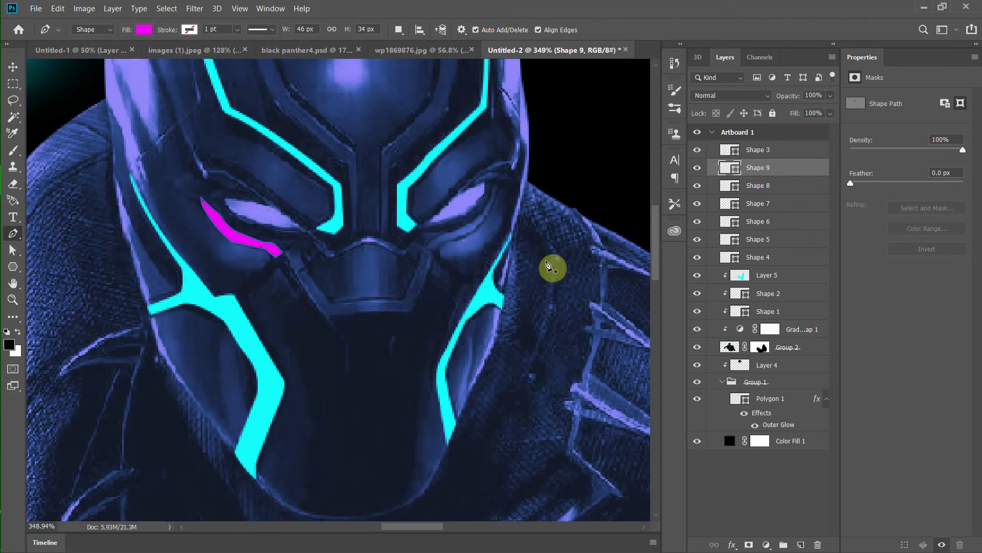
scroll(279, 238, "up", 4)
left_click(264, 214)
left_click(287, 200)
left_click(362, 318)
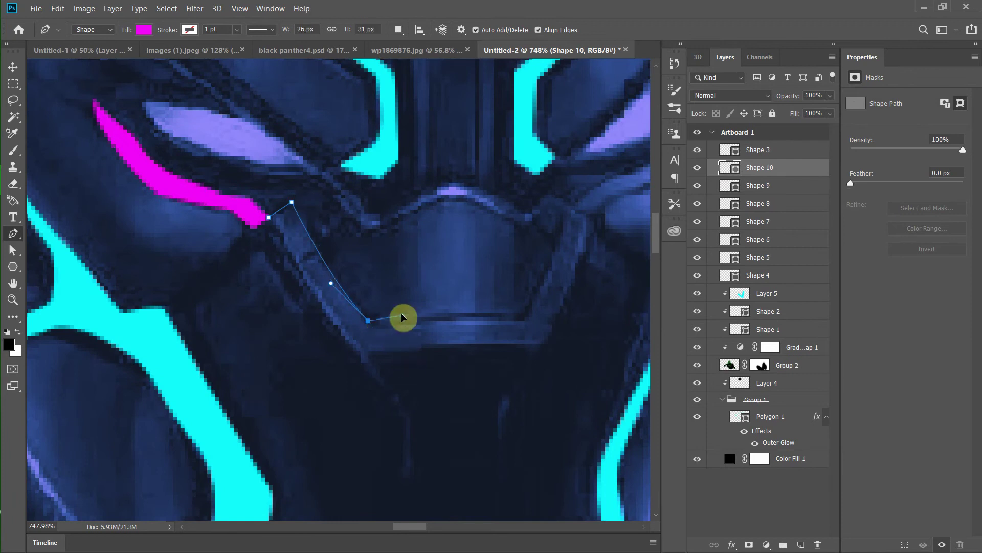
left_click(512, 314)
scroll(532, 307, "right", 2)
left_click(469, 210)
left_click(492, 224)
left_click_drag(442, 343, 411, 341)
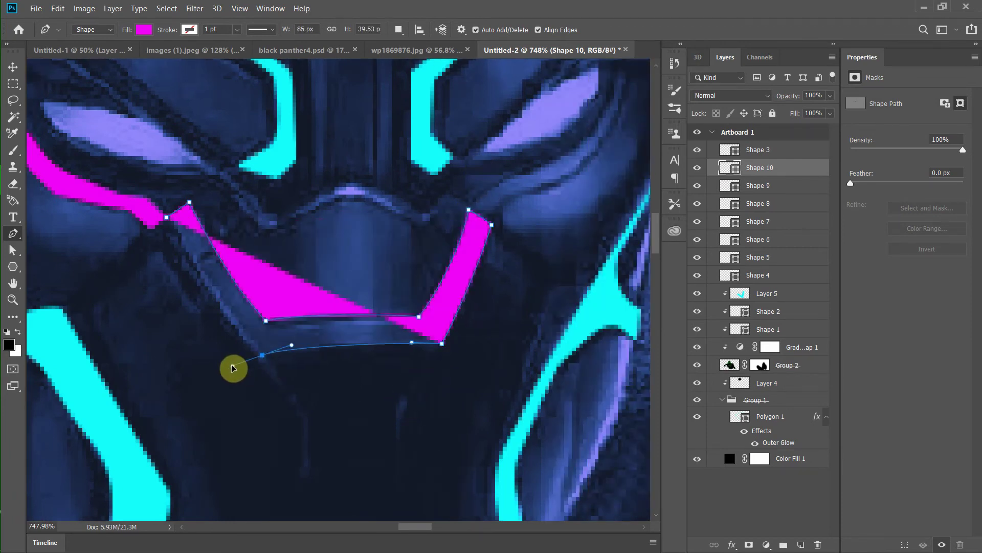
Close the magenta band around the lower mask and reshape its bottom edge.
left_click(167, 217)
scroll(493, 340, "down", 3)
scroll(429, 348, "up", 3)
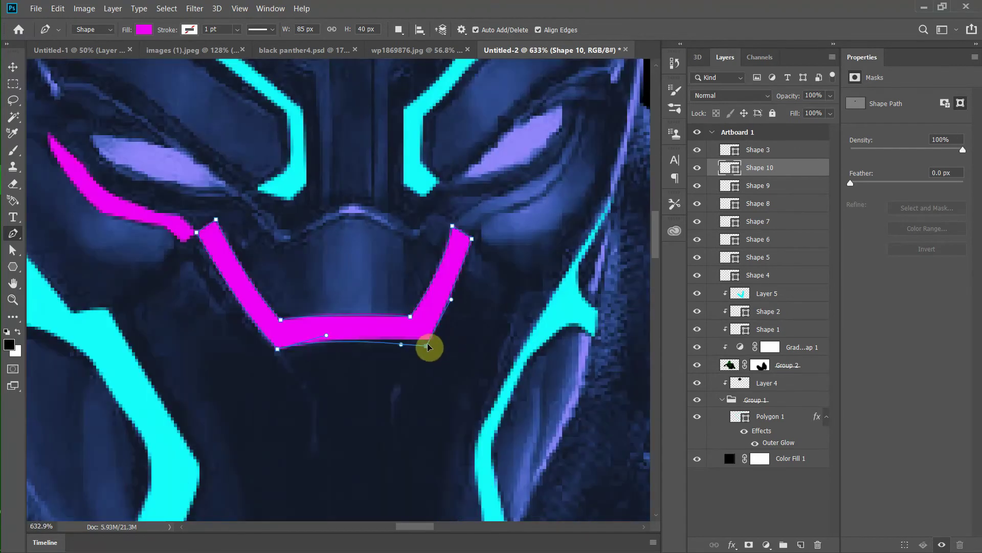
left_click(357, 340)
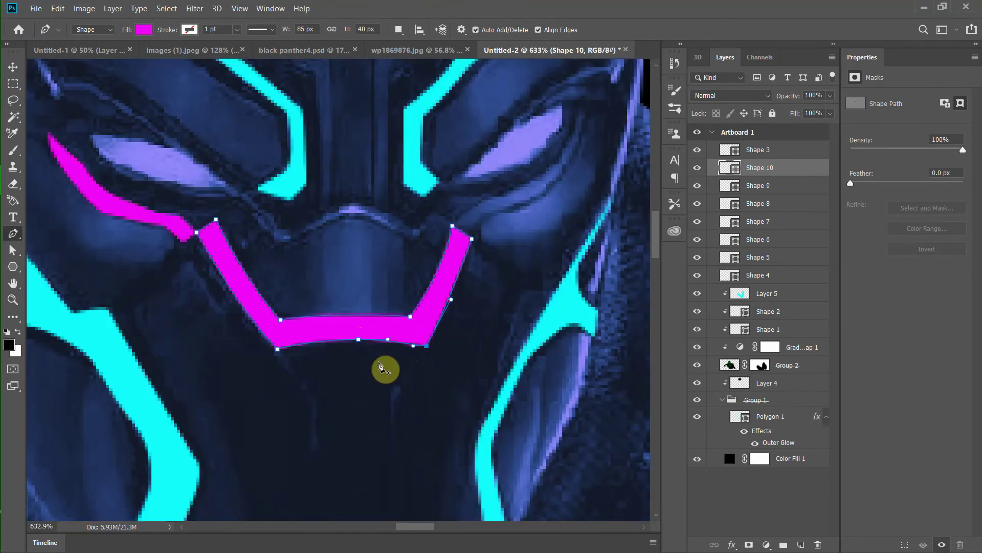
scroll(384, 366, "down", 3)
scroll(438, 346, "up", 2)
scroll(307, 285, "up", 1)
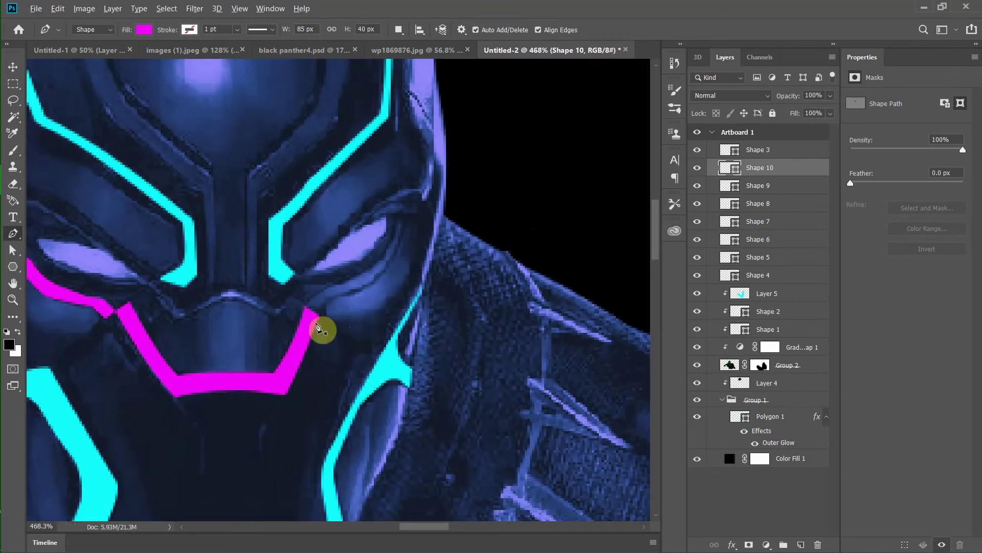
scroll(315, 324, "up", 1)
Start a magenta line under the right eye with two anchors.
left_click(300, 290)
left_click(325, 256)
scroll(471, 223, "up", 1)
scroll(488, 325, "down", 3)
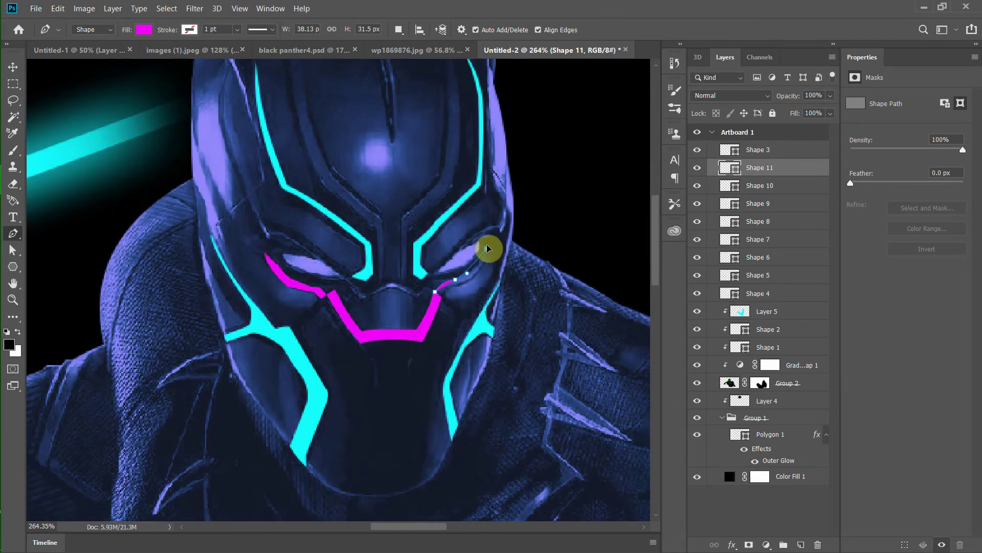
scroll(487, 257, "up", 3)
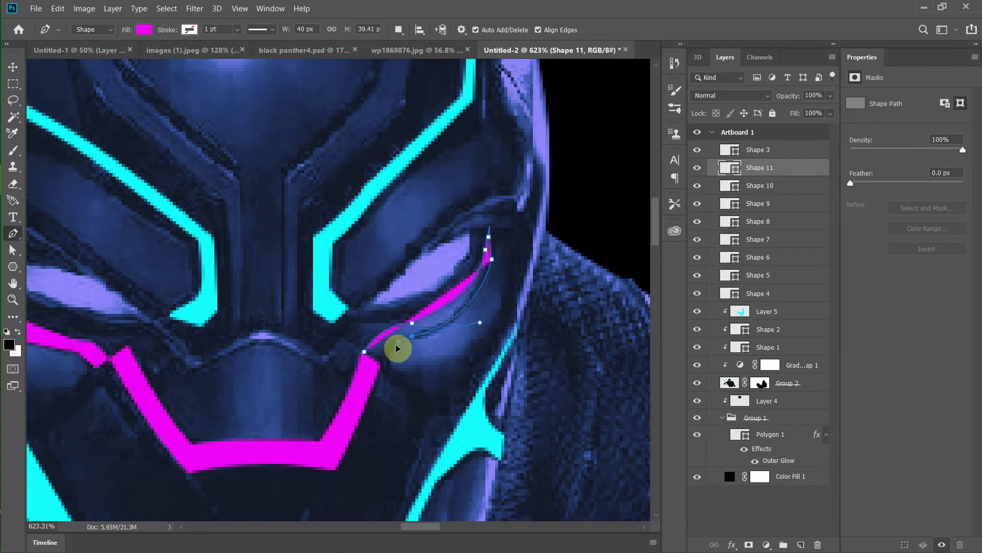
scroll(491, 409, "down", 3)
scroll(438, 257, "up", 2)
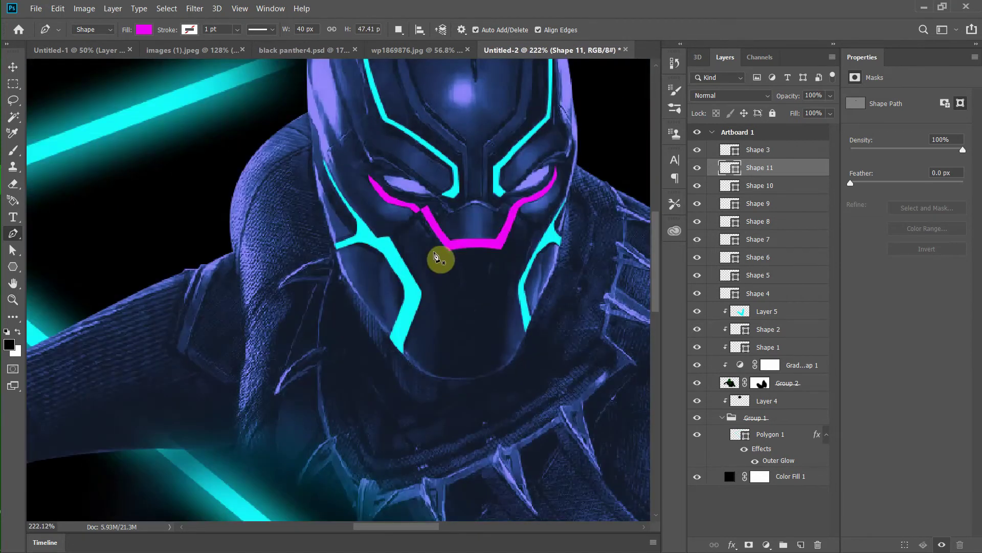
scroll(417, 273, "up", 1)
Select the lower mask band and the left under-eye line to review them.
left_click(409, 276, "ctrl")
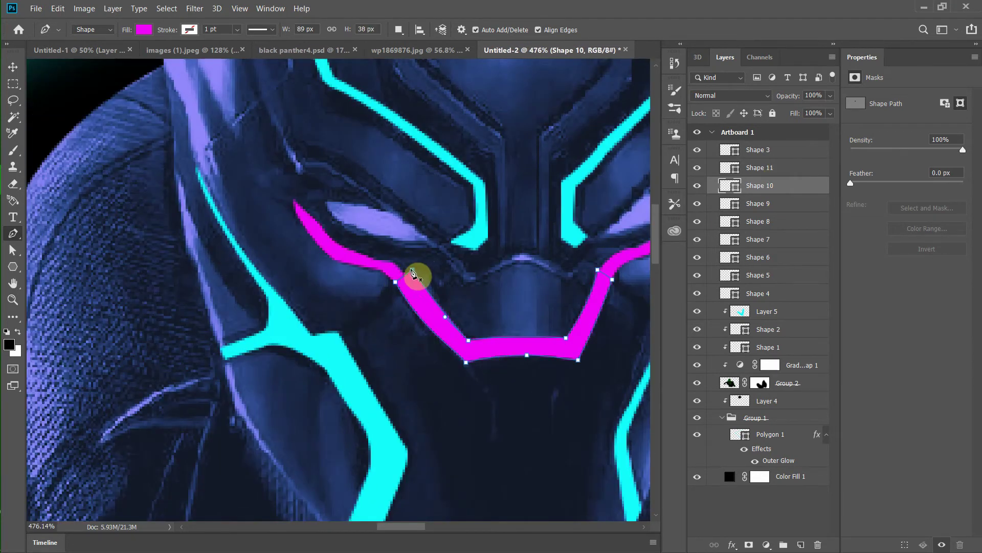
scroll(511, 368, "down", 3)
scroll(467, 373, "up", 4)
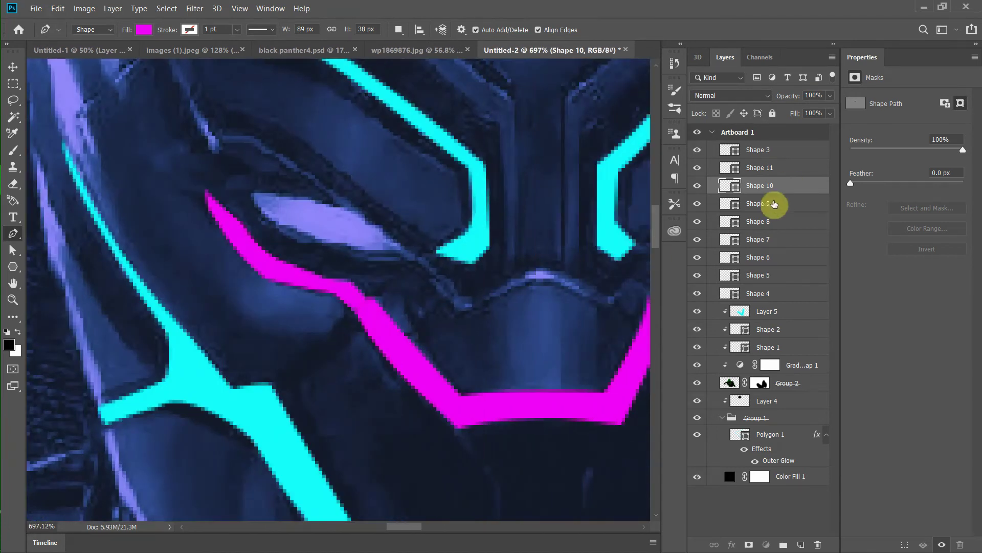
left_click(356, 286, "ctrl")
scroll(504, 329, "down", 3)
scroll(434, 290, "up", 1)
scroll(412, 280, "up", 2)
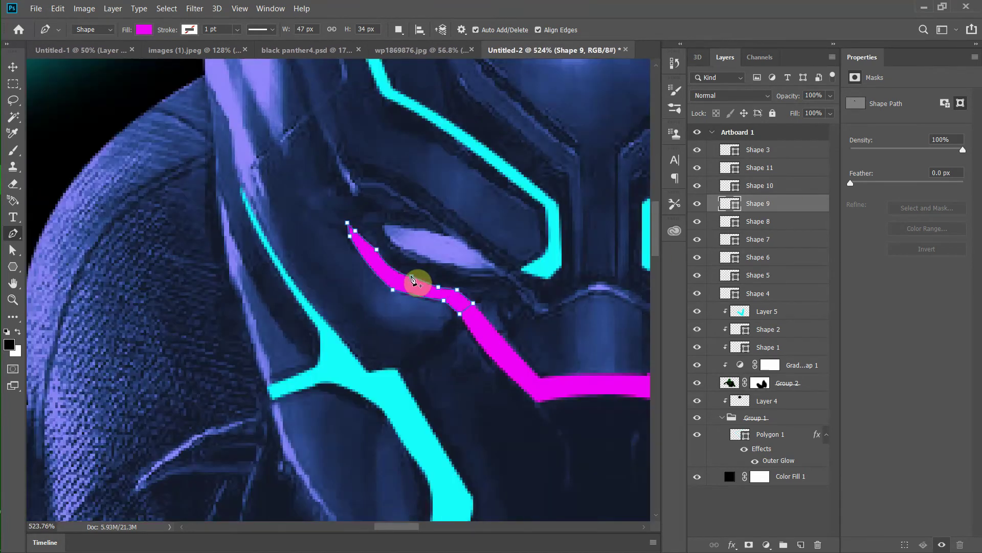
scroll(362, 307, "down", 3)
scroll(307, 238, "up", 4)
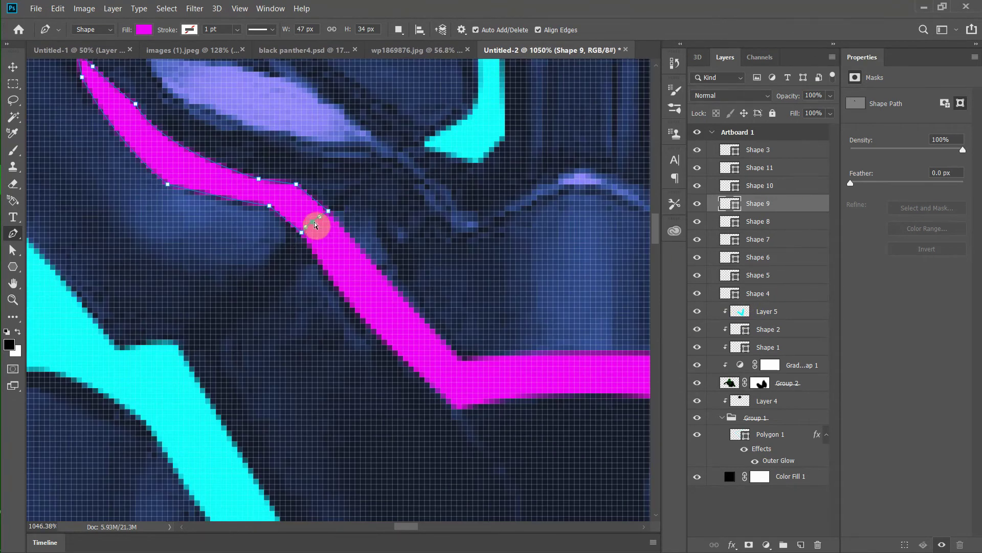
Start the left forehead stripe outline with curved points up the mask toward the forehead.
scroll(537, 306, "down", 3)
scroll(511, 327, "up", 4)
left_click(482, 367)
left_click(483, 272)
scroll(358, 204, "up", 3)
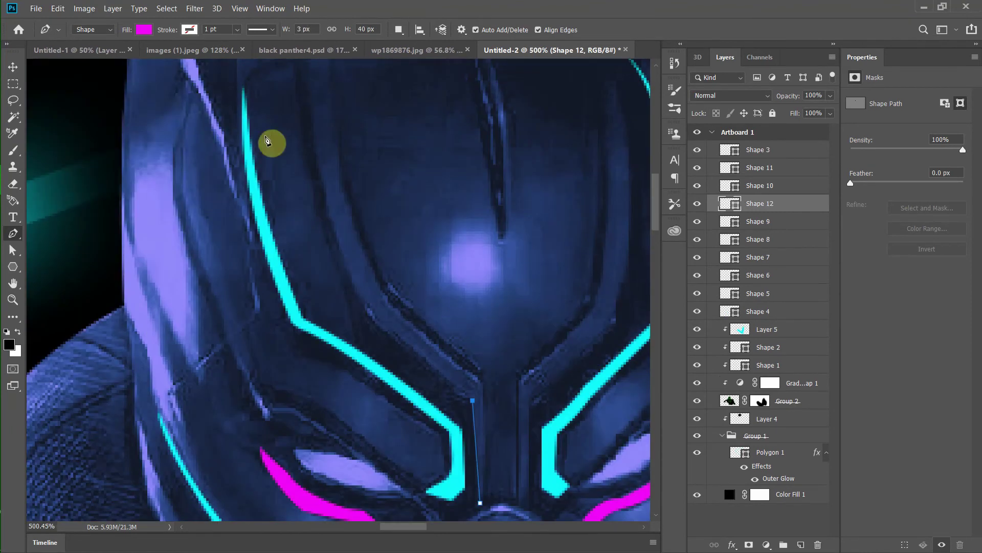
scroll(381, 322, "down", 2)
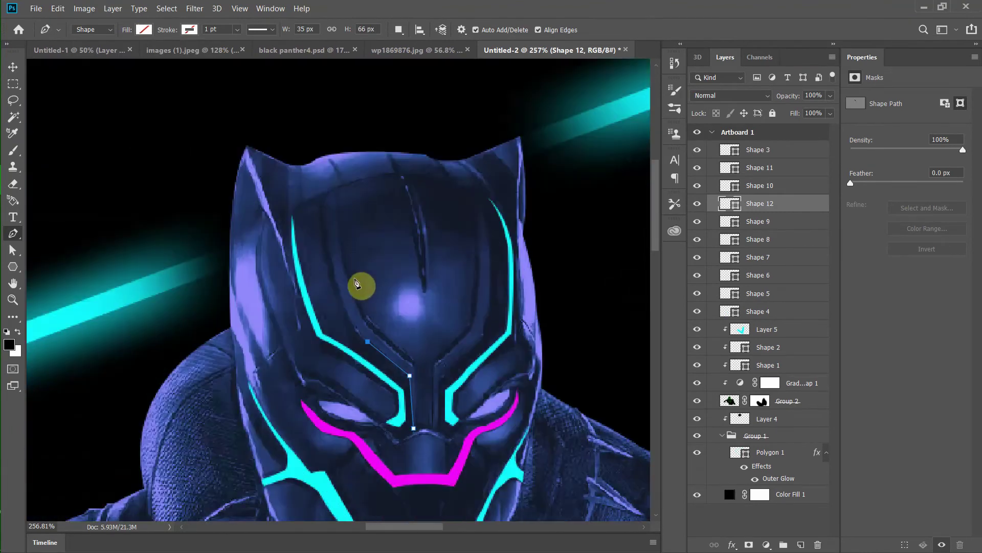
left_click(367, 167)
scroll(340, 191, "up", 4)
scroll(329, 296, "up", 5)
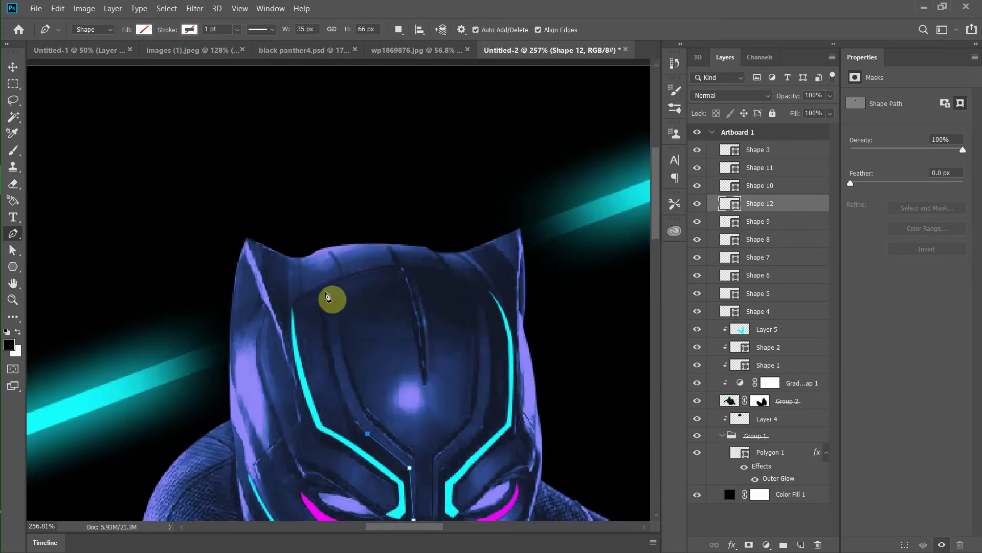
left_click_drag(324, 292, 309, 159)
Extend the left stripe down toward the nose, close it, and fill it magenta.
left_click(337, 287)
scroll(336, 290, "up", 5)
scroll(327, 240, "down", 3)
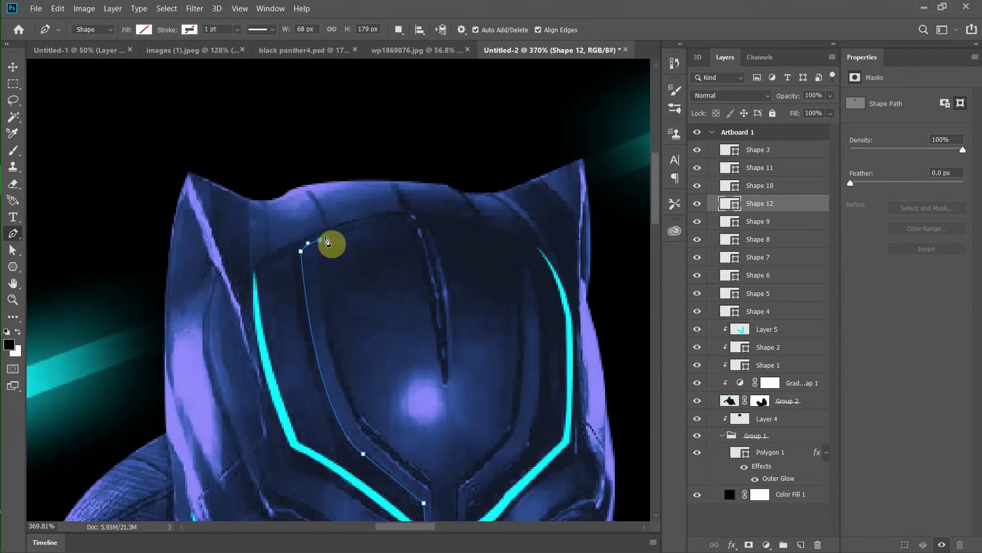
scroll(406, 329, "down", 3)
left_click(486, 443)
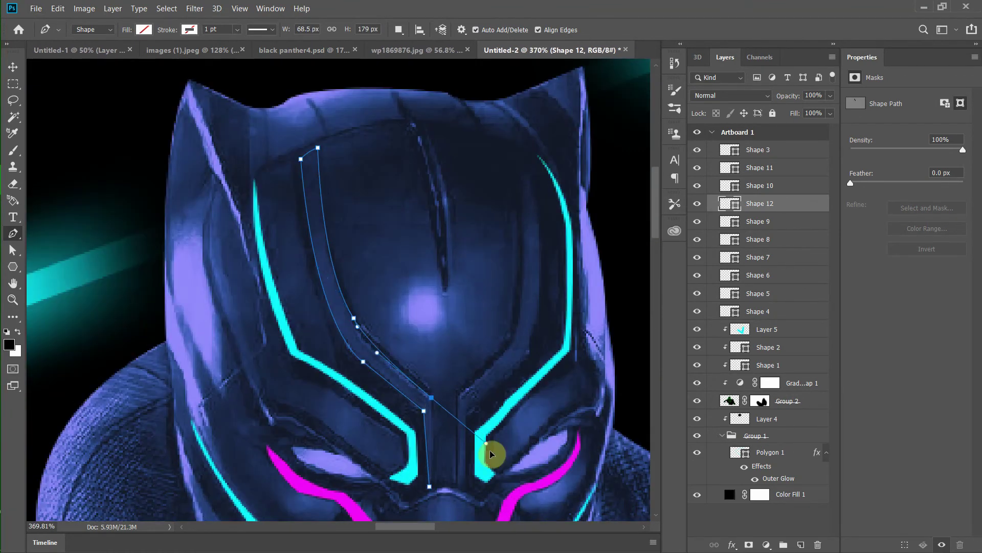
scroll(371, 298, "up", 5)
scroll(353, 323, "down", 5)
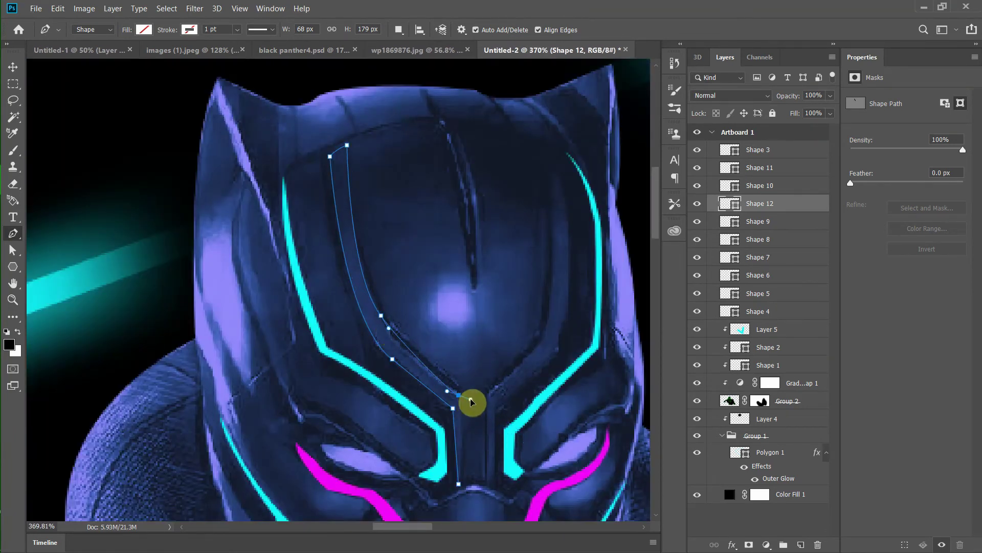
left_click(463, 481)
left_click(144, 29)
left_click(131, 70)
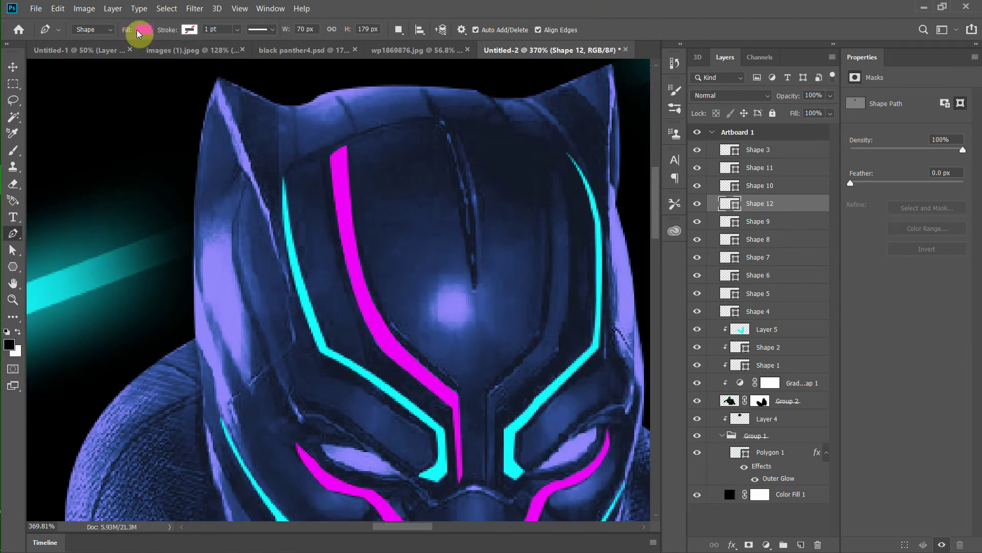
Start the right forehead stripe beside the nose bridge with no fill.
scroll(346, 265, "up", 2)
scroll(415, 289, "down", 1)
left_click(371, 452)
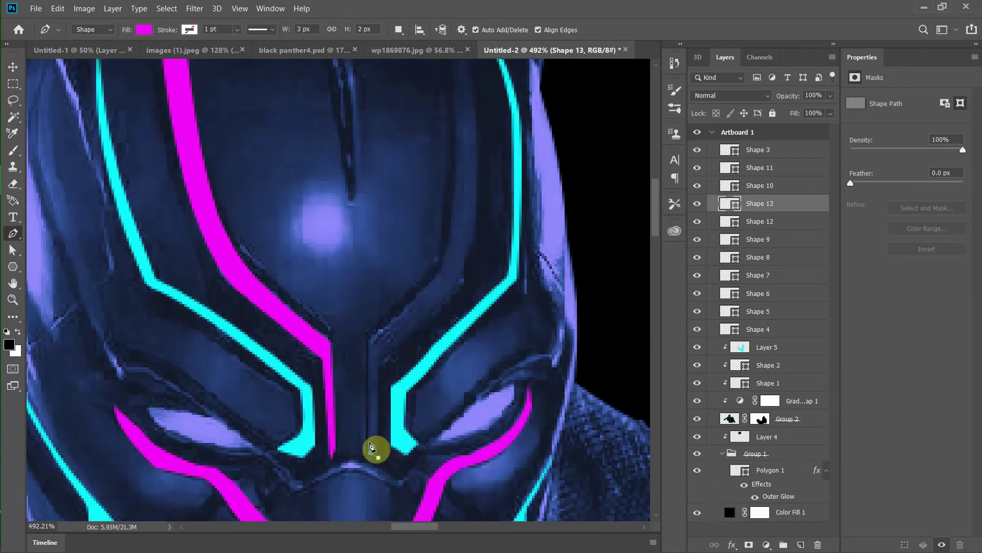
left_click(367, 344)
left_click(144, 30)
left_click(82, 48)
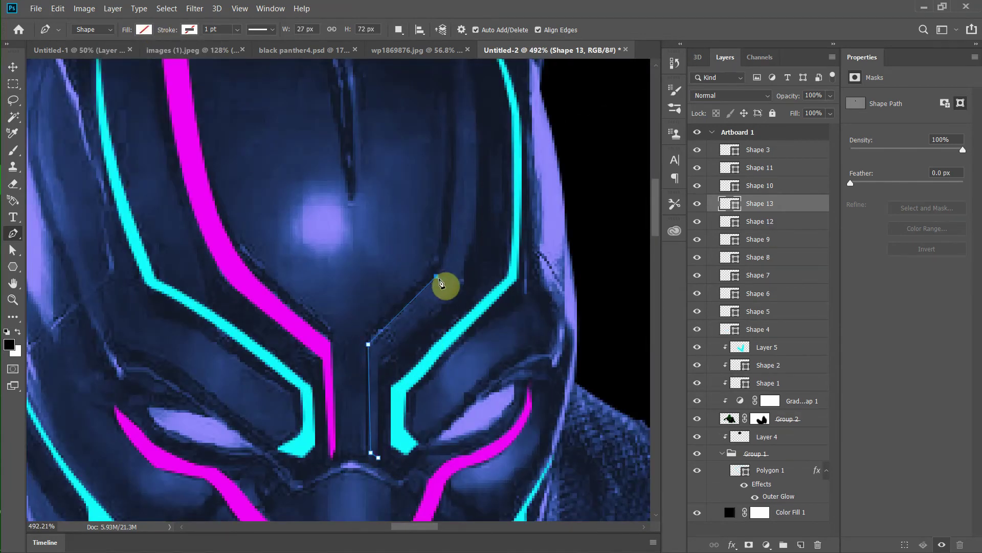
scroll(441, 282, "down", 5)
left_click_drag(441, 282, 450, 289)
Close the right forehead stripe outline and fill it magenta.
scroll(450, 289, "up", 5)
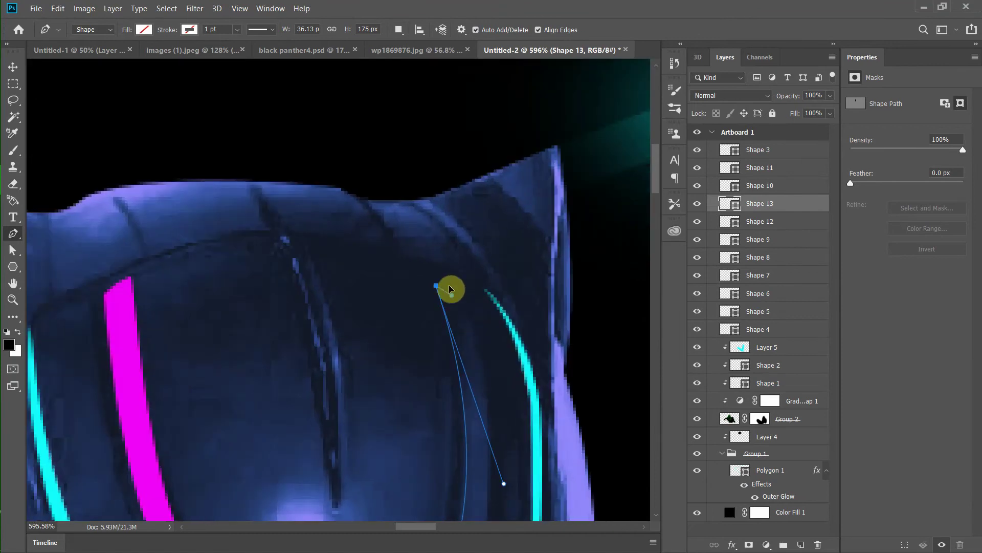
scroll(433, 281, "down", 3)
scroll(509, 373, "up", 1)
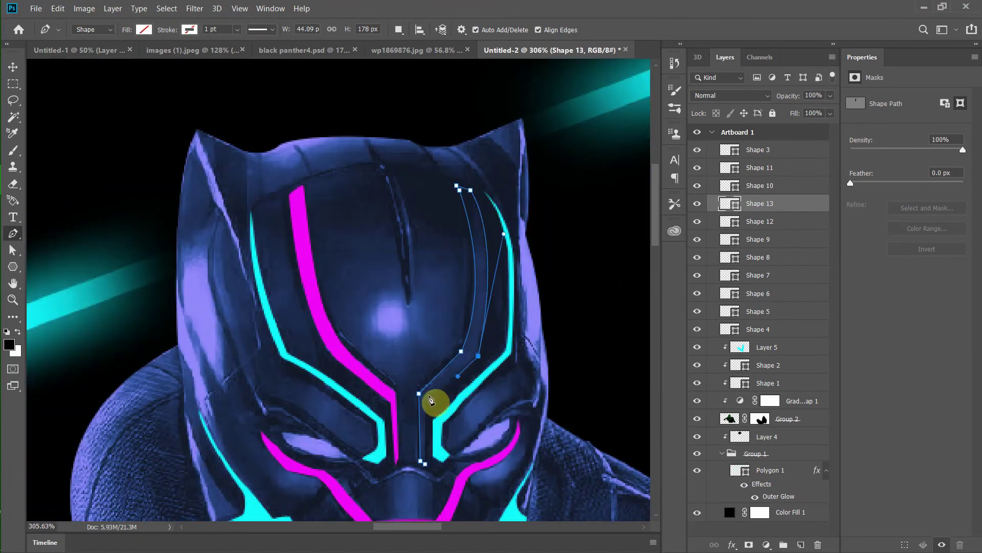
left_click(422, 461)
scroll(434, 402, "up", 1)
scroll(411, 406, "down", 1)
left_click(144, 30)
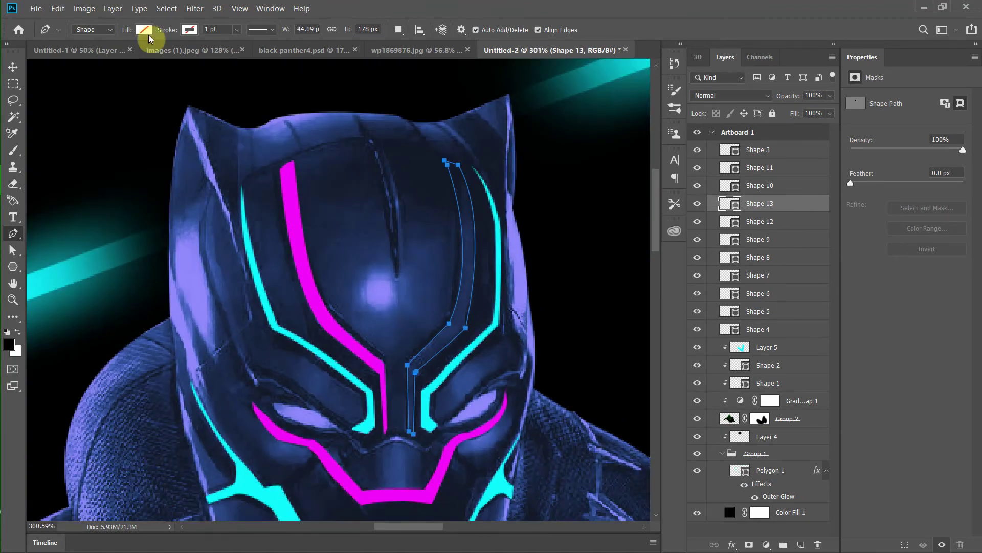
left_click(92, 66)
scroll(432, 344, "up", 1)
Undo the fill and reshape the right stripe with two curved points, removing an extra point.
key("ctrl+z")
scroll(438, 235, "down", 1)
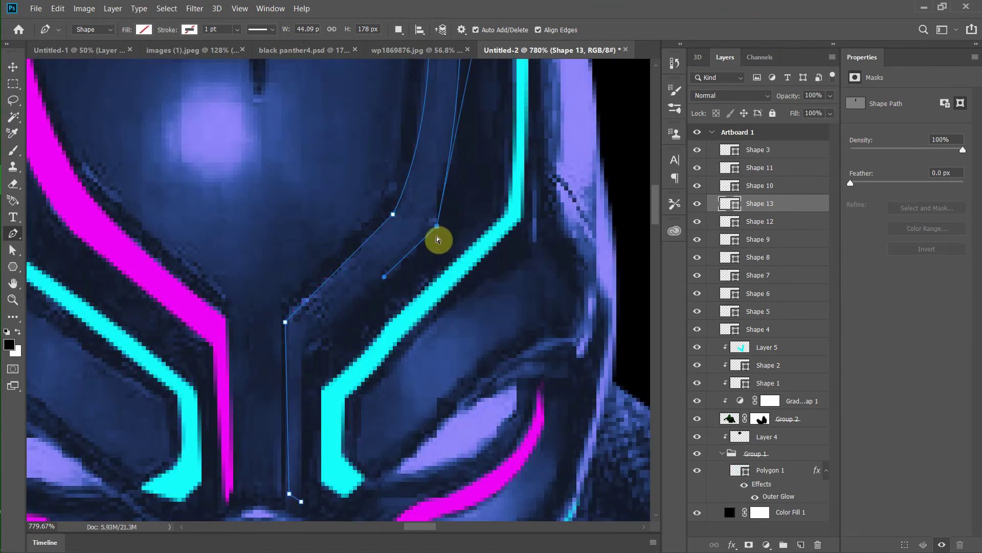
scroll(443, 241, "down", 1)
scroll(443, 240, "up", 1)
left_click_drag(396, 325, 312, 367)
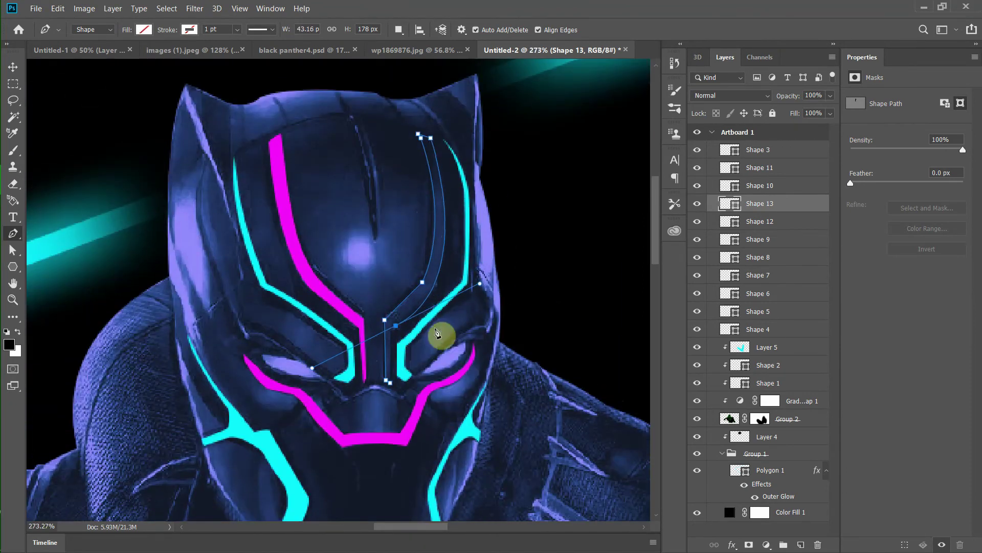
left_click_drag(439, 282, 417, 365)
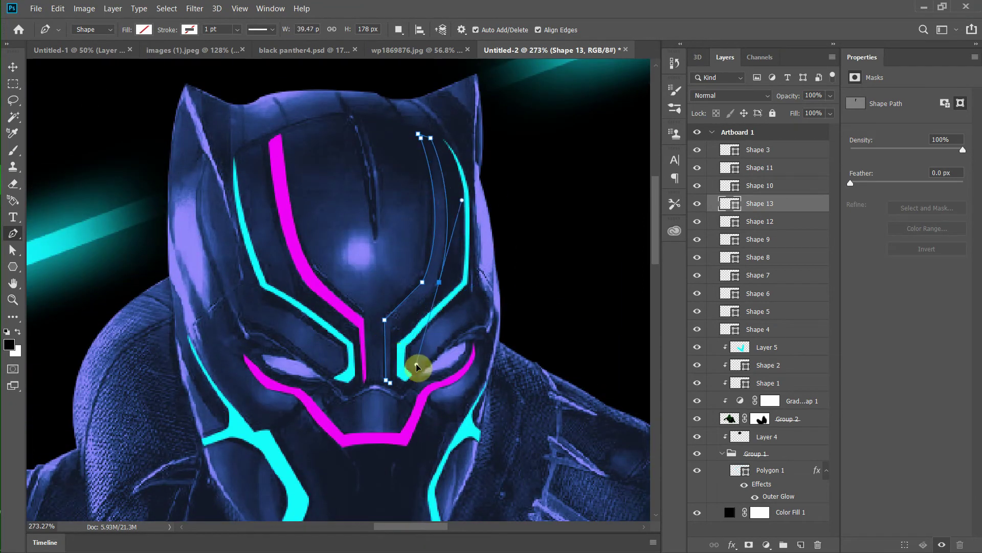
scroll(393, 379, "up", 3)
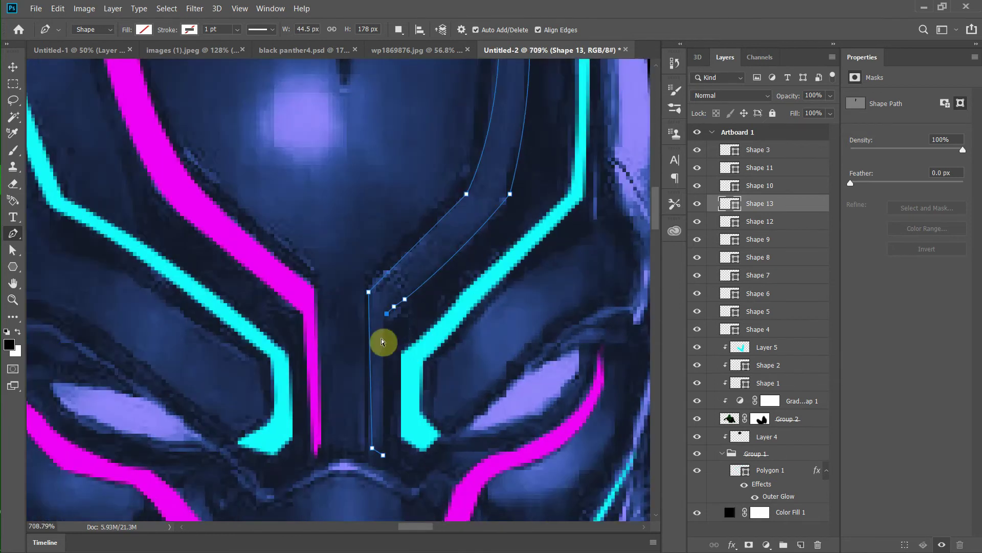
left_click(387, 313)
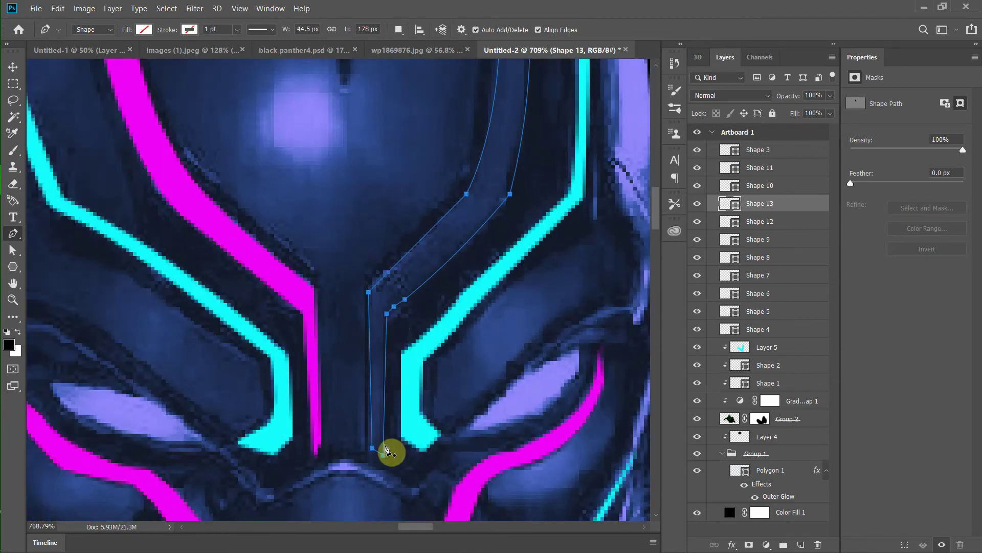
key("ctrl+0")
left_click(144, 29)
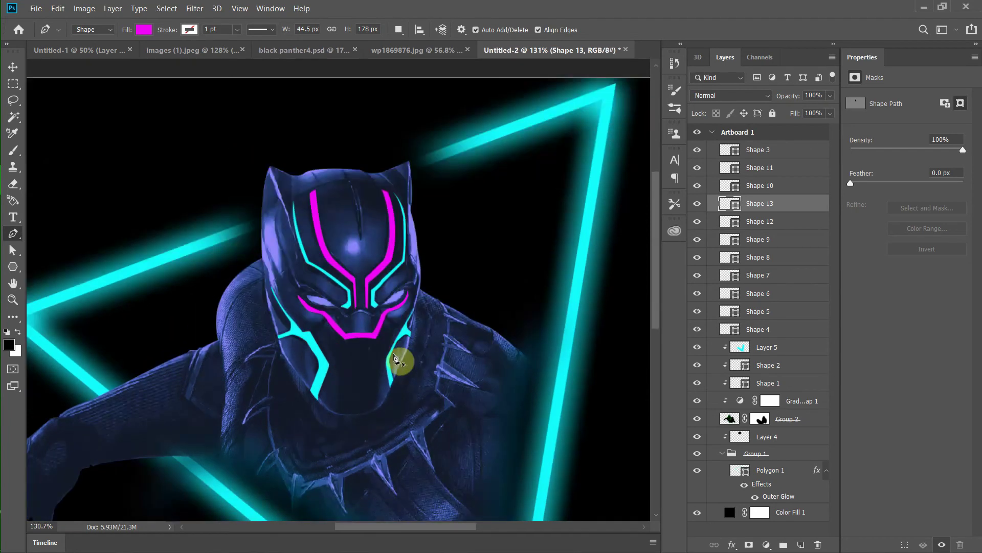
Select the Shape 6 and Shape 5 line layers and start a cyan right-cheek line.
scroll(401, 357, "up", 5)
left_click(768, 293)
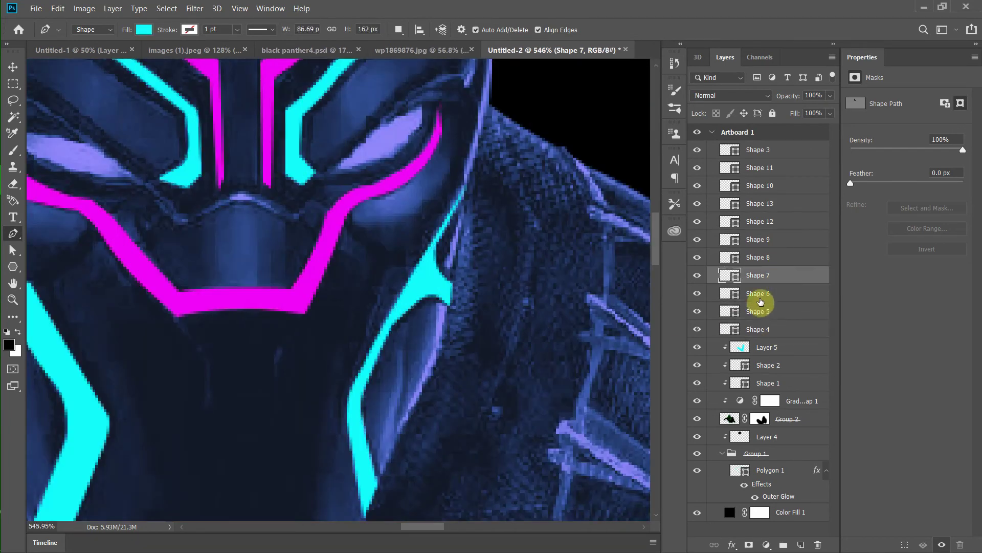
left_click(758, 311)
scroll(404, 336, "down", 2)
left_click(402, 336)
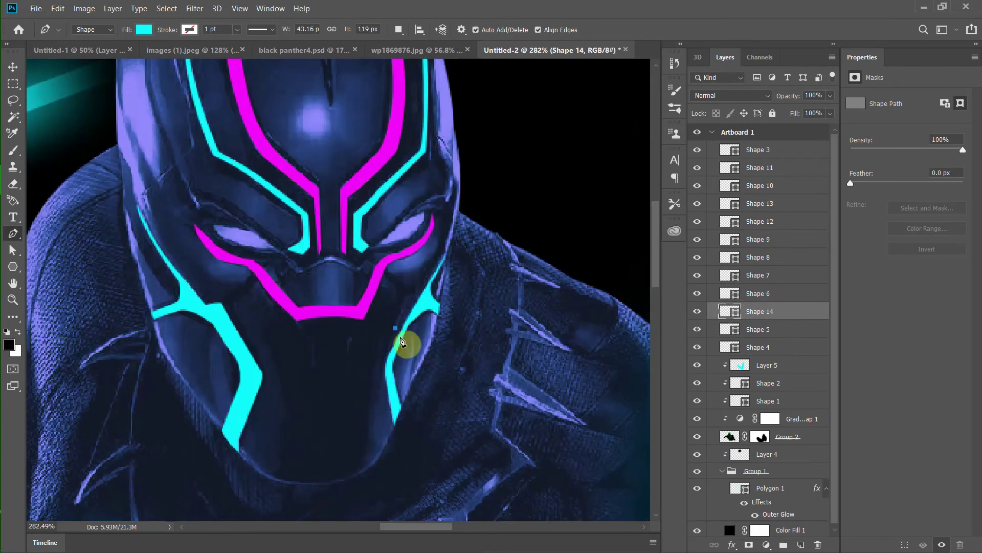
Select layers Shape 3 through Shape 4 and clip them to the panther below.
left_click(784, 147)
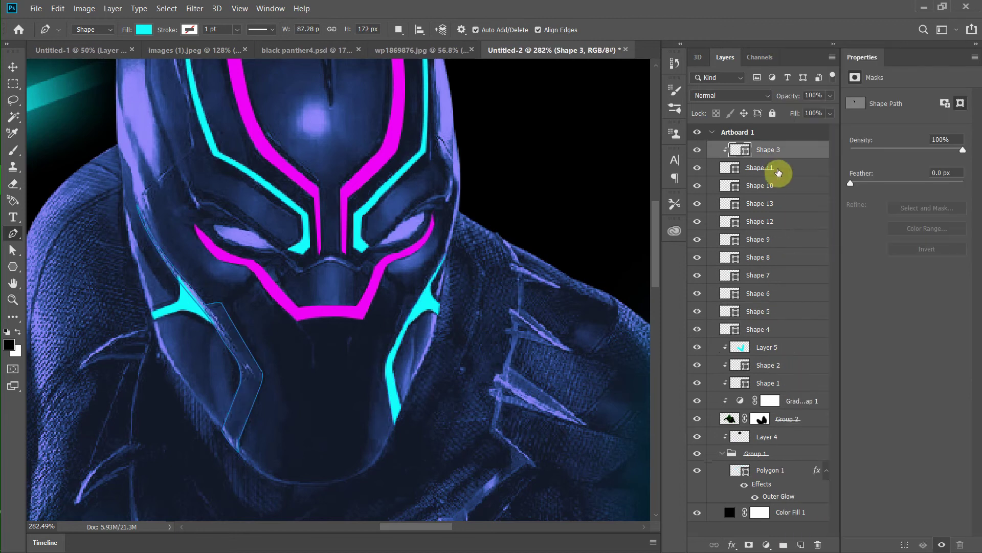
left_click(804, 334, "shift")
right_click(804, 334)
left_click(690, 259)
left_click(768, 311)
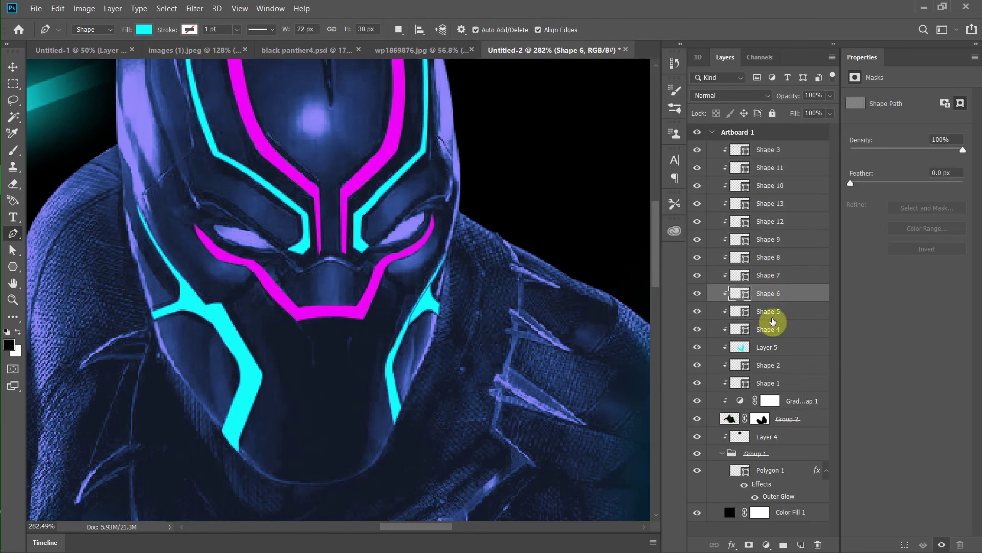
scroll(409, 330, "up", 3)
Draw and close the thin cyan Shape 14 line beside the right cheek line.
left_click(388, 372)
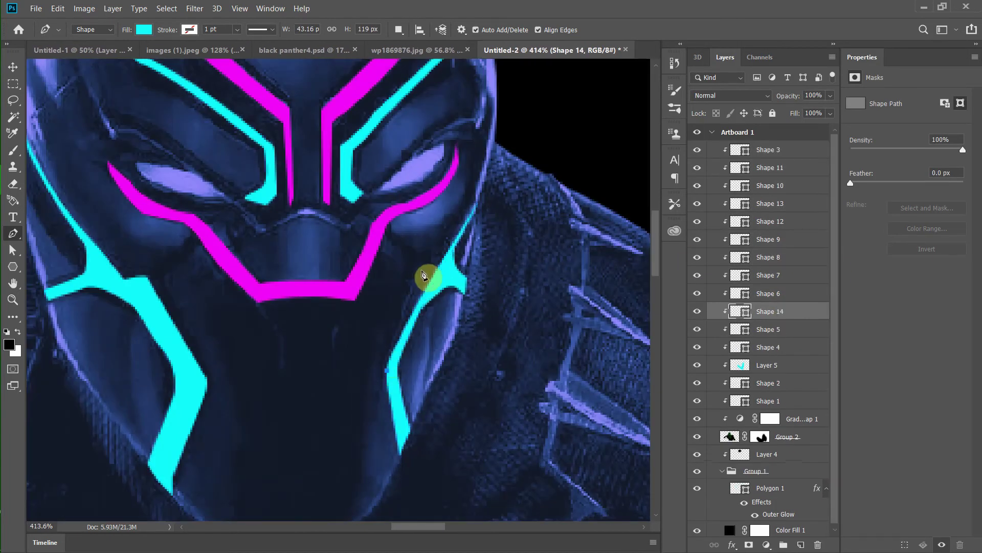
scroll(427, 269, "up", 3)
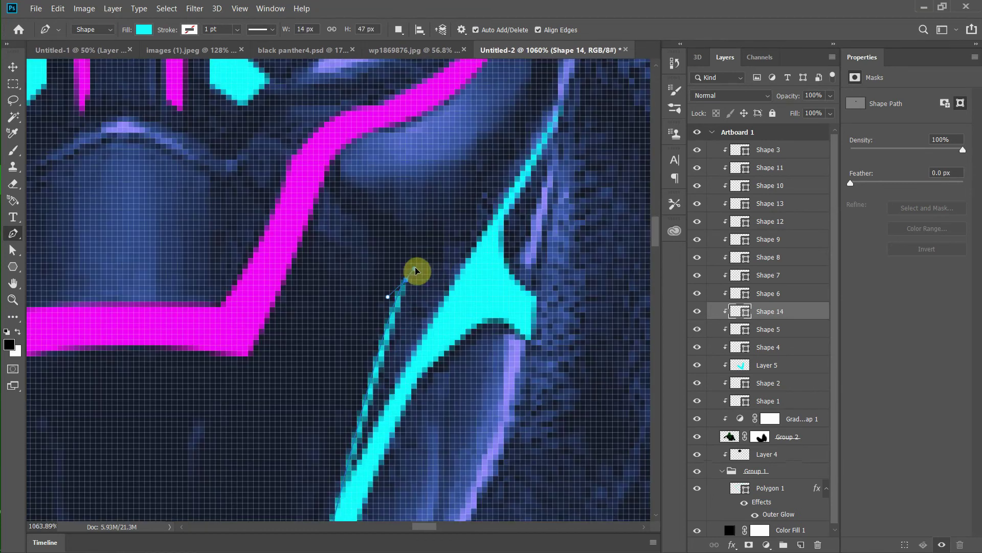
left_click_drag(439, 263, 459, 267)
left_click(465, 254)
scroll(455, 314, "down", 4)
scroll(500, 215, "up", 1)
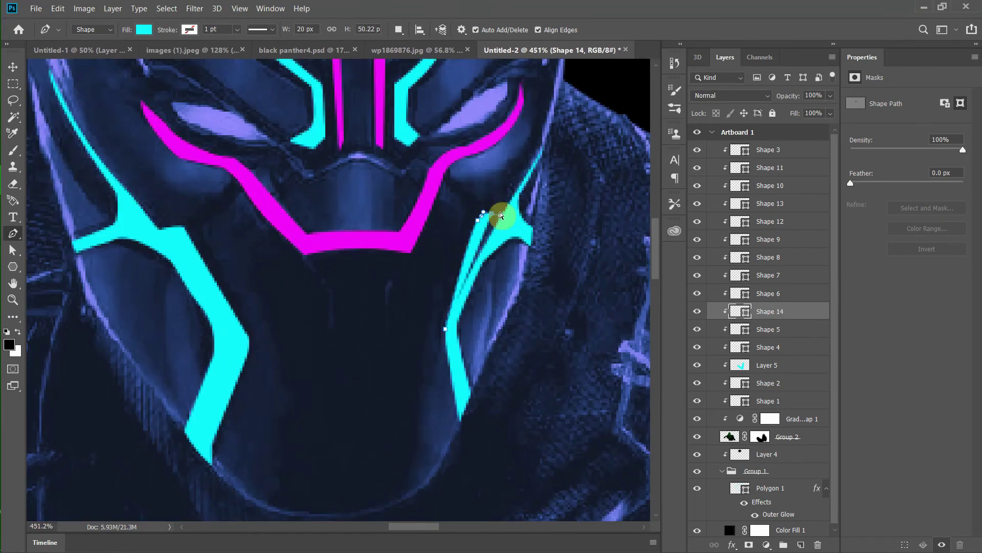
left_click(482, 226)
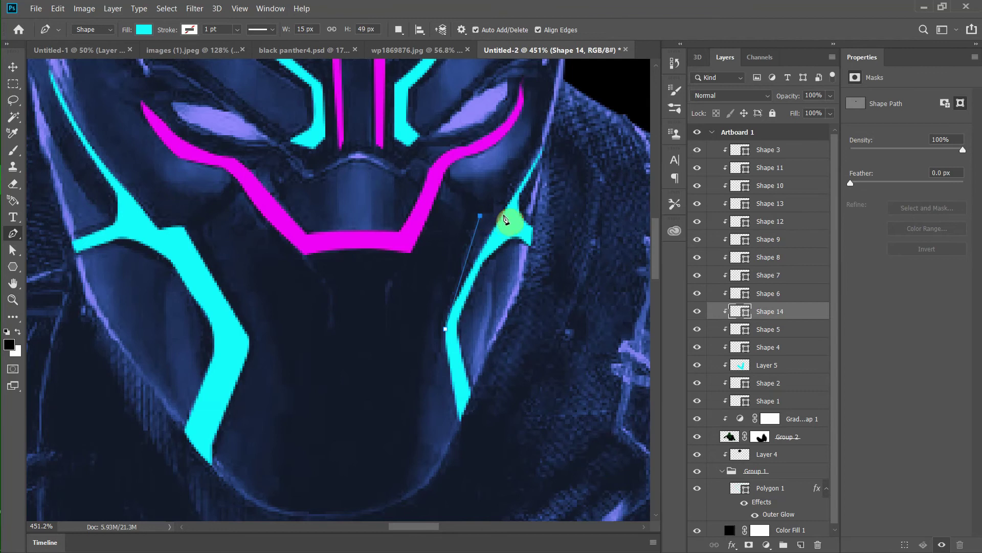
left_click(523, 230)
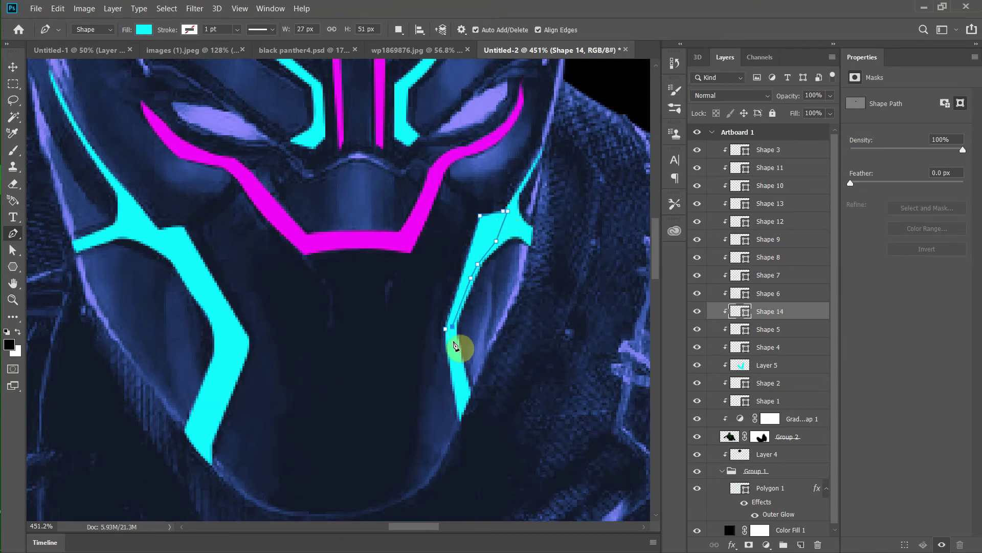
scroll(455, 347, "down", 3)
scroll(467, 322, "down", 4)
scroll(532, 313, "up", 6)
scroll(435, 191, "up", 2)
Trace a thin cyan Shape 15 line curving down the forehead crease.
left_click(144, 30)
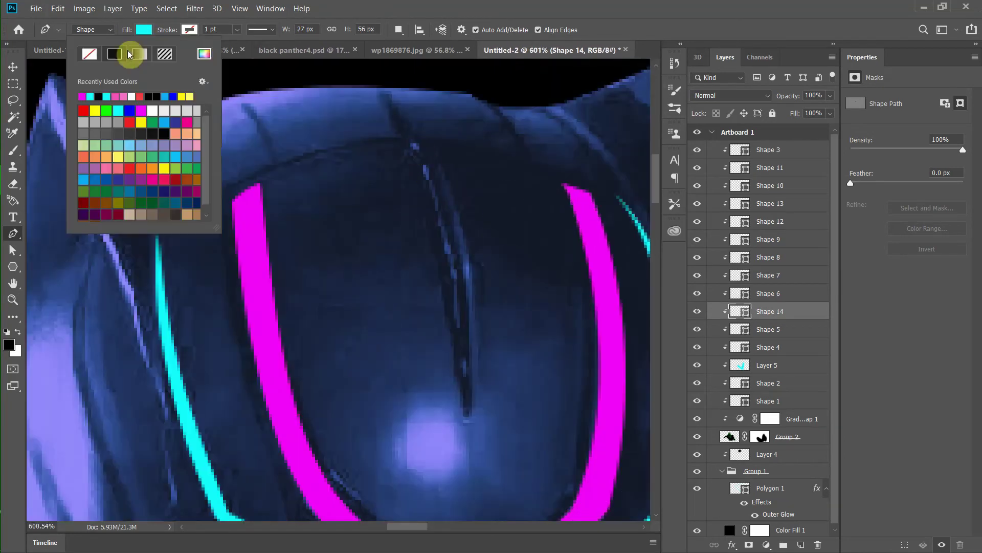
left_click(454, 279)
left_click_drag(455, 278, 459, 325)
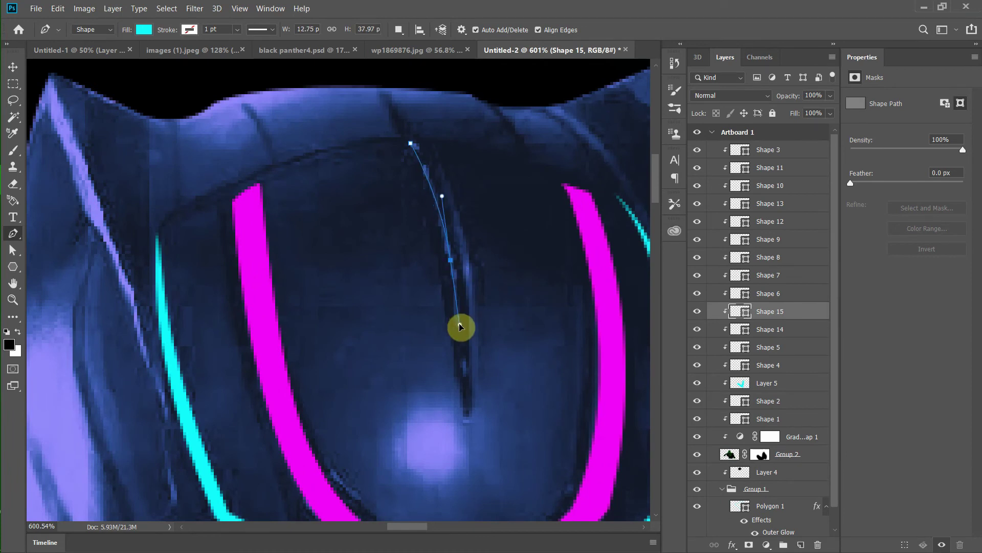
left_click(466, 377)
scroll(402, 97, "down", 3)
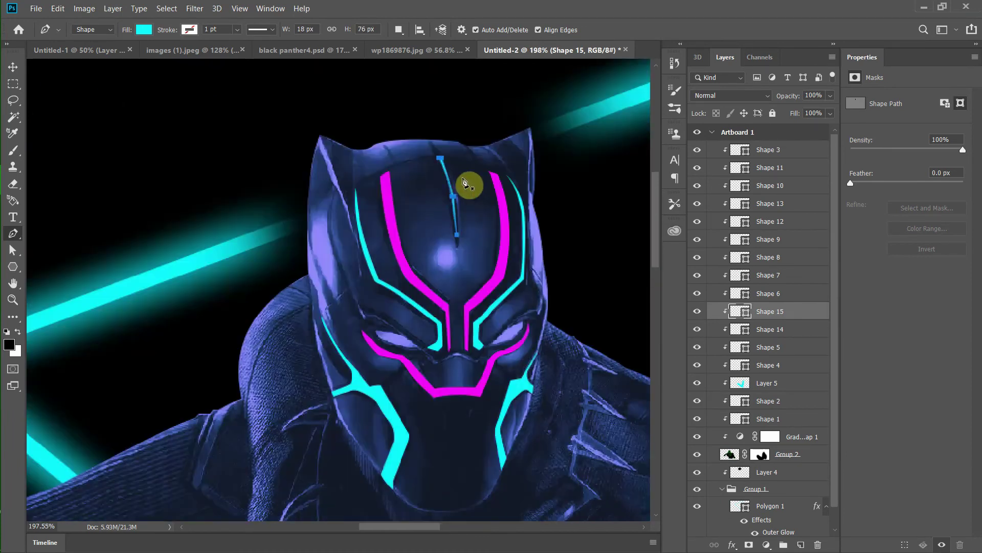
scroll(467, 184, "down", 3)
scroll(526, 248, "up", 4)
scroll(515, 259, "down", 1)
scroll(527, 277, "down", 4)
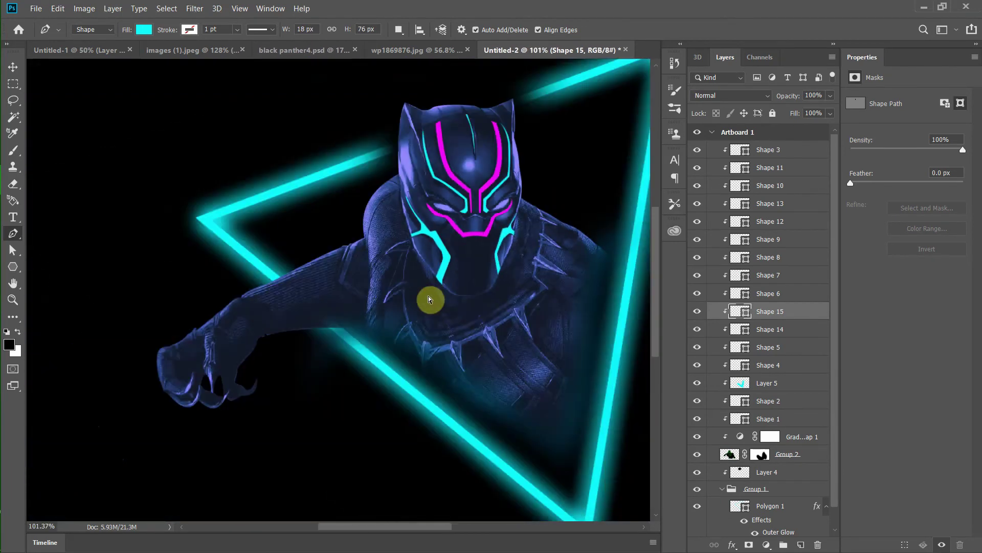
scroll(428, 298, "up", 5)
Draw a no-fill line across the claw with a thin 0.47 pt cyan stroke.
scroll(303, 307, "up", 2)
left_click(144, 29)
left_click(190, 29)
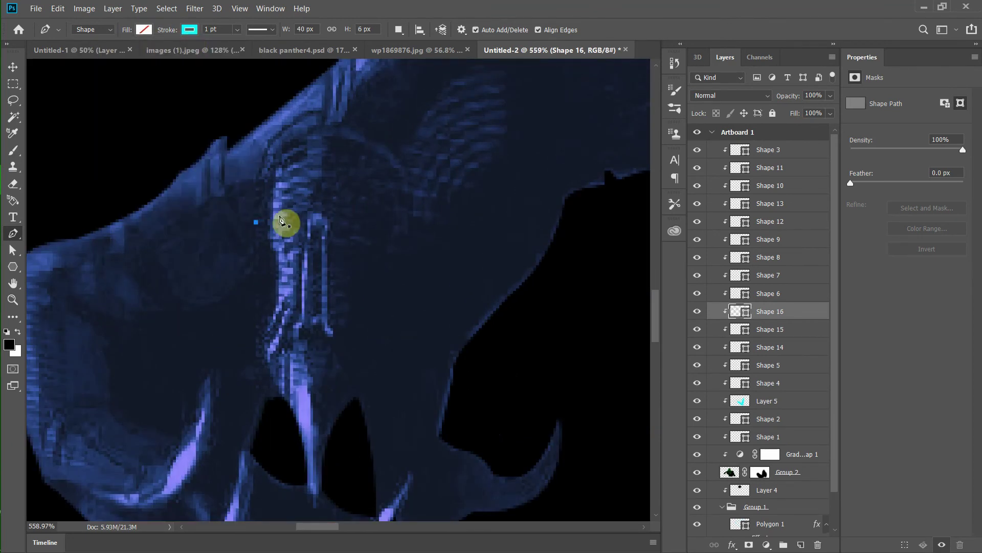
left_click(329, 175)
left_click(449, 160)
left_click(190, 29)
left_click(777, 480)
left_click(276, 204)
left_click(416, 142)
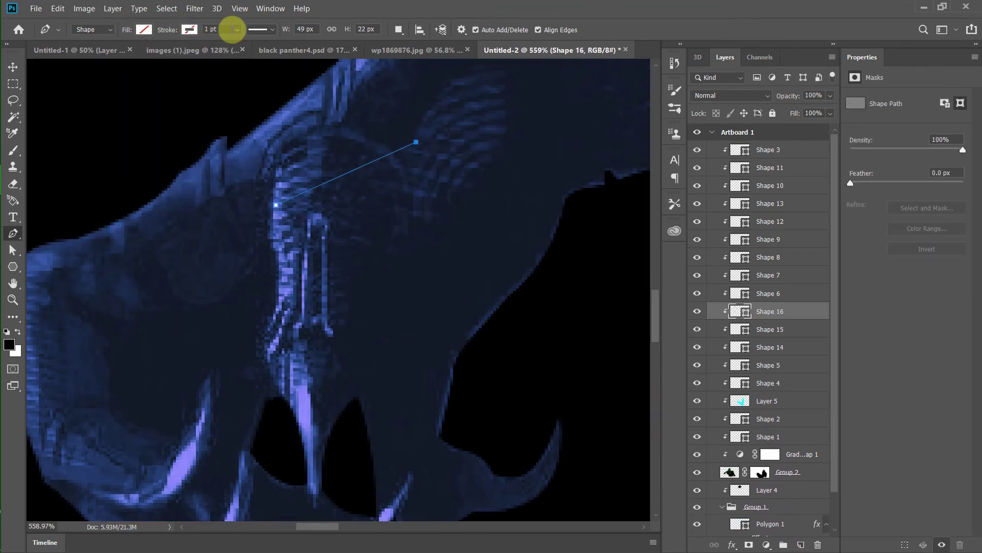
left_click(189, 29)
left_click(237, 29)
left_click_drag(235, 45, 240, 52)
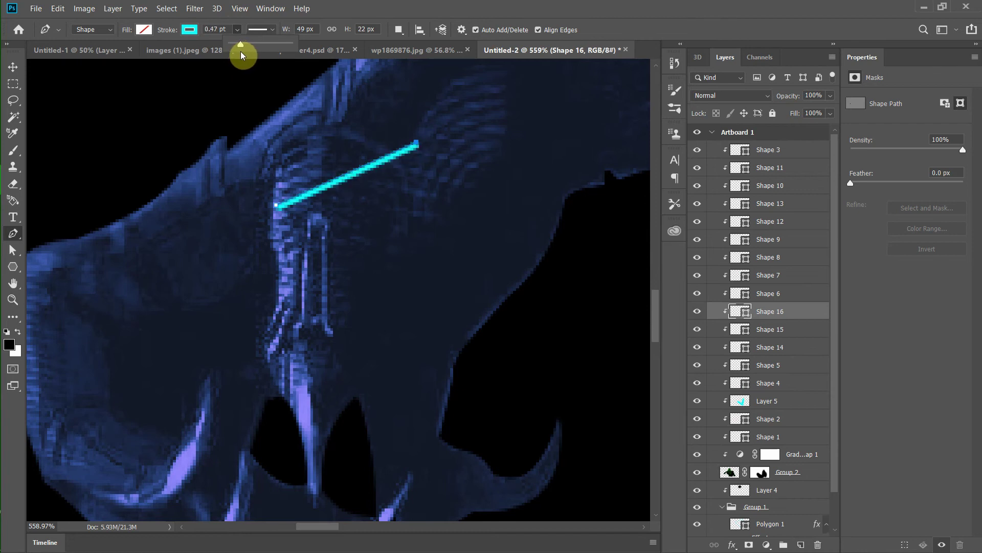
Trace a cyan line on the mask and a short jaw stroke, undoing an accidental extra stroke.
left_click(290, 337)
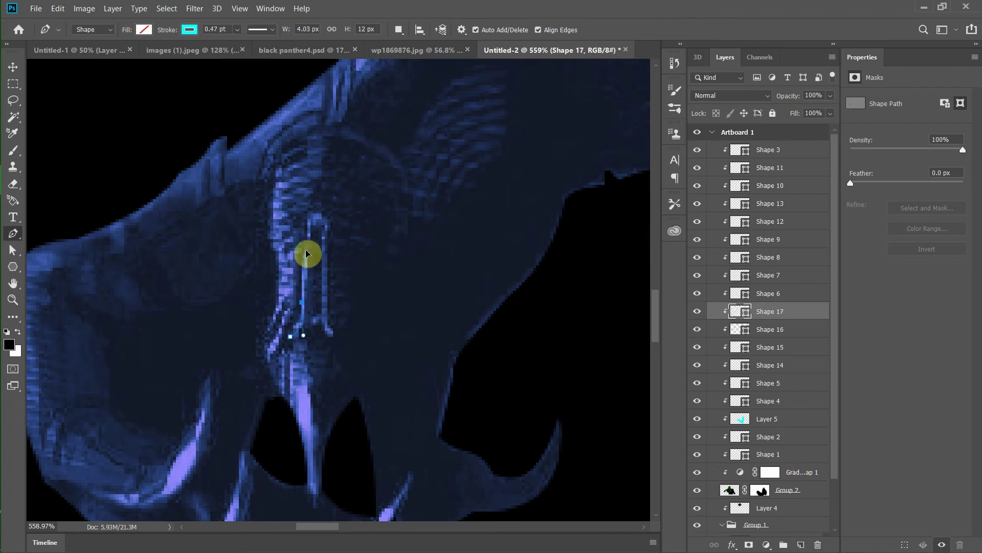
left_click(333, 335)
scroll(350, 347, "down", 3)
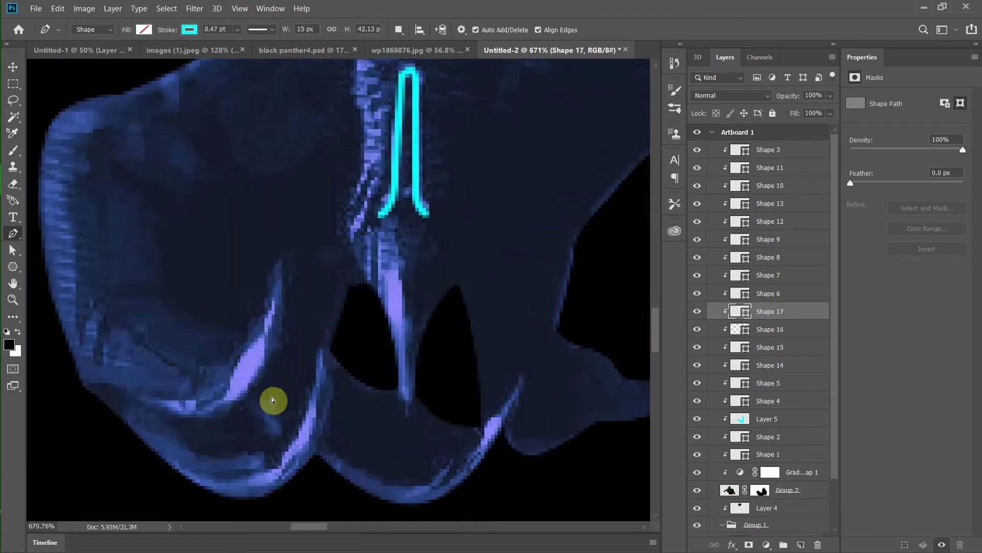
scroll(272, 402, "down", 3)
scroll(429, 319, "up", 3)
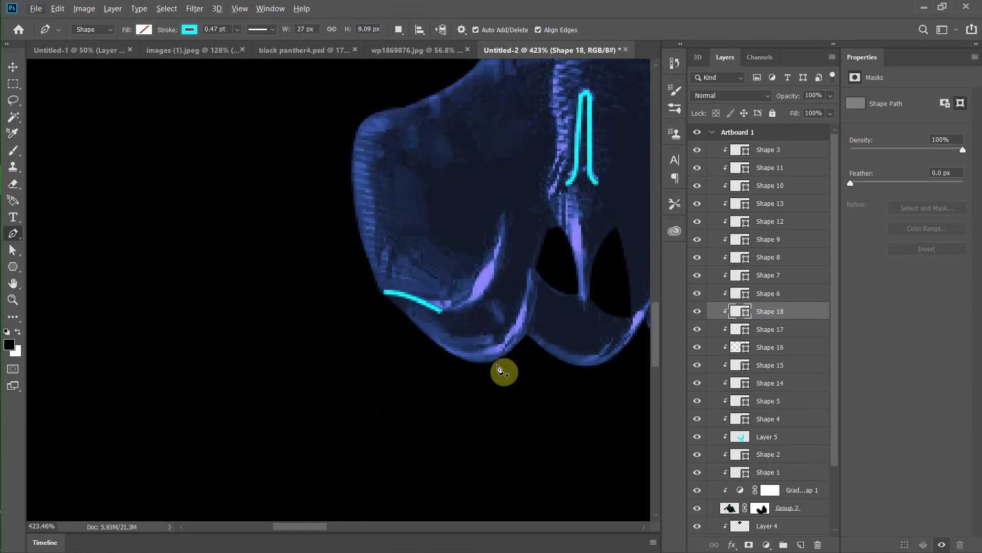
left_click(358, 271)
left_click(397, 303)
key("ctrl+z")
key("ctrl+z")
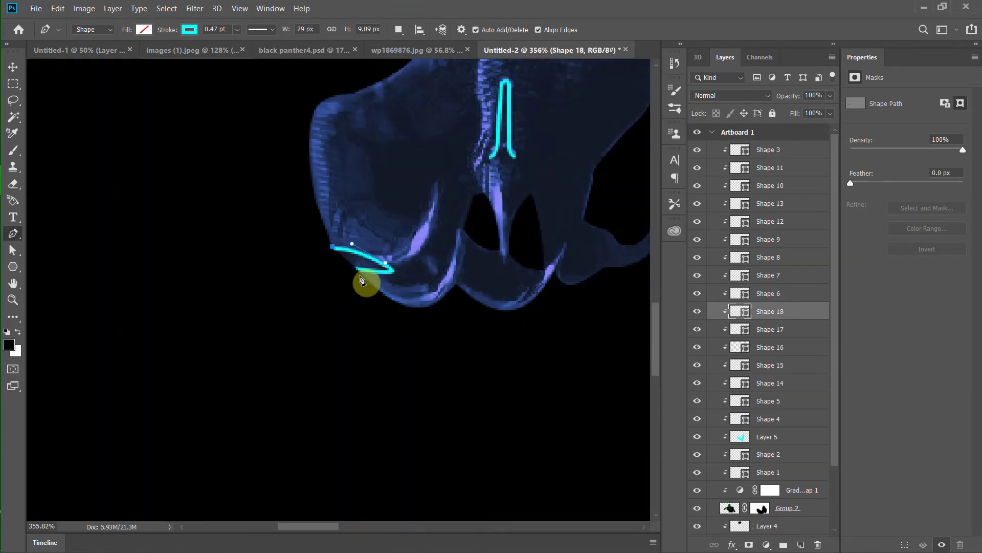
Add two cyan strokes along the lower jaw and begin another near the chin.
left_click(343, 256)
scroll(344, 257, "up", 3)
left_click(407, 315)
scroll(493, 333, "down", 3)
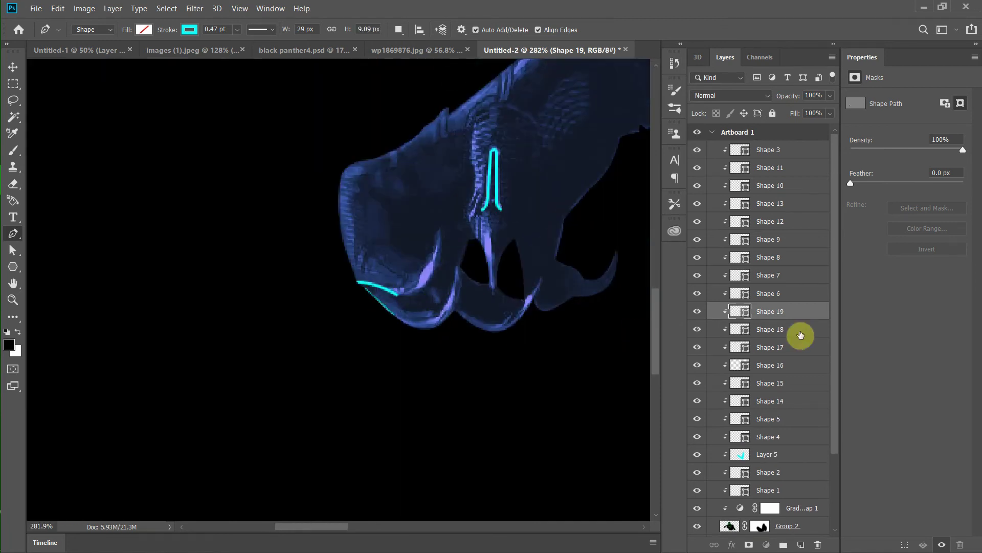
left_click(434, 272)
scroll(435, 274, "up", 3)
left_click(482, 304)
scroll(482, 304, "down", 3)
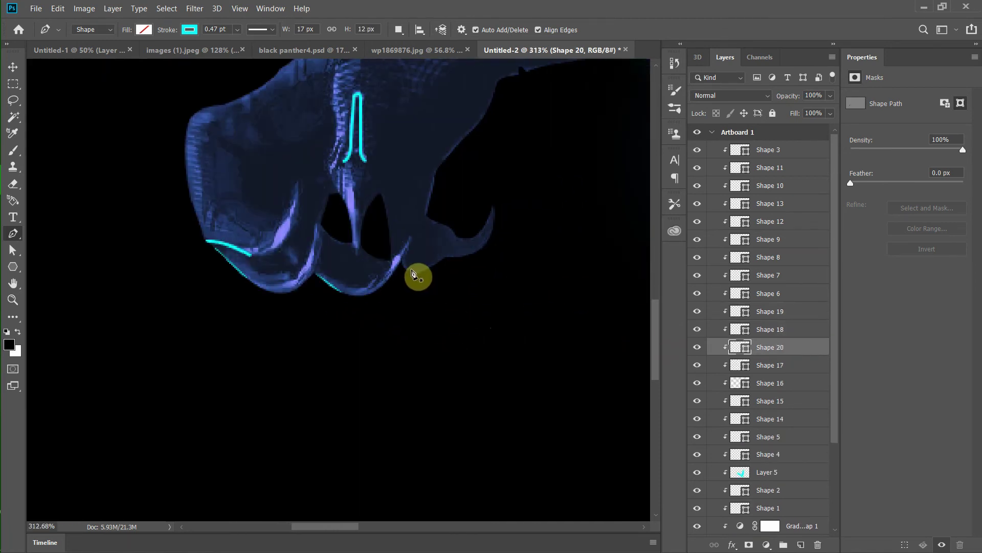
left_click(413, 273)
scroll(438, 261, "down", 5)
Undo a stray collar segment and set the new shapes' fill to cyan.
scroll(528, 294, "up", 5)
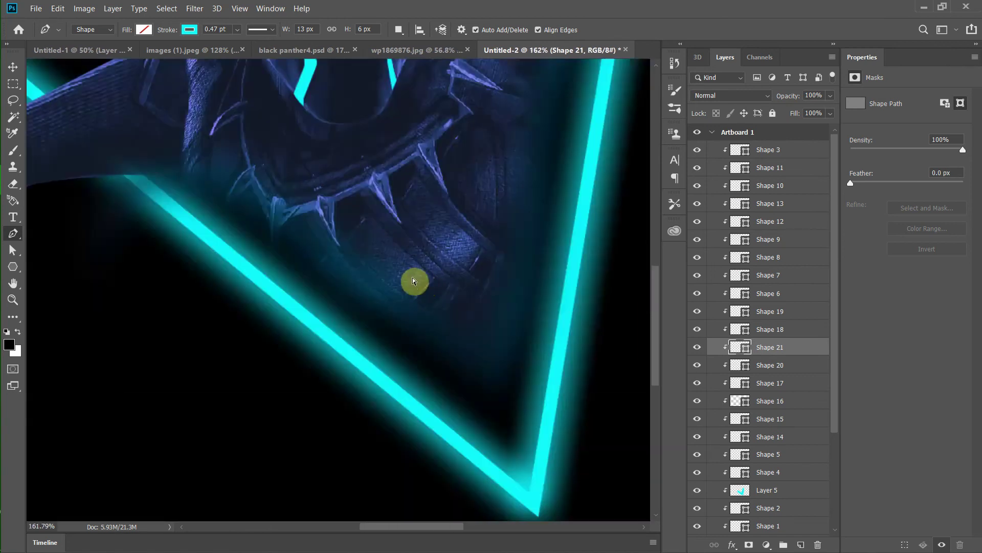
scroll(413, 280, "up", 3)
scroll(509, 235, "down", 4)
scroll(408, 325, "up", 5)
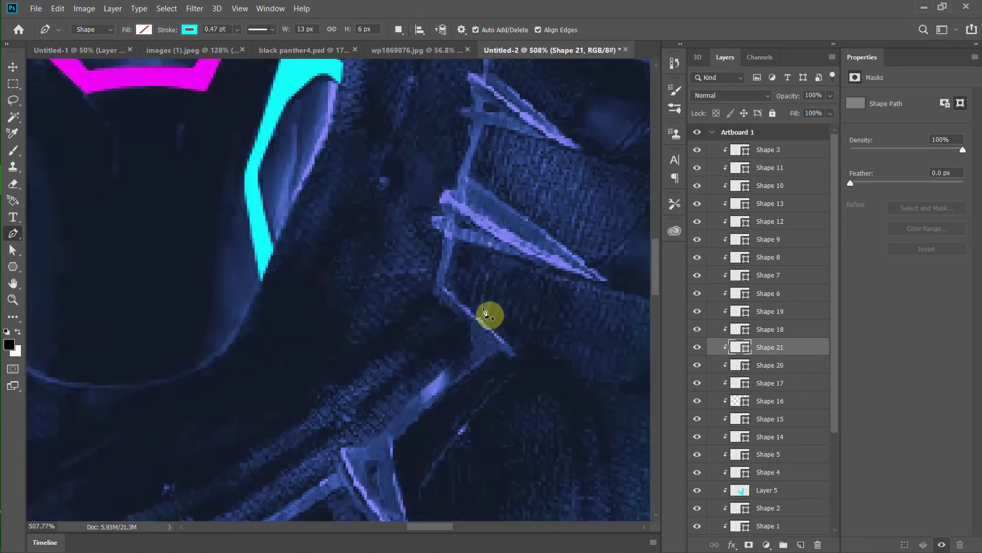
scroll(486, 314, "down", 2)
left_click(439, 146)
left_click(471, 204)
key("Escape")
key("ctrl+z")
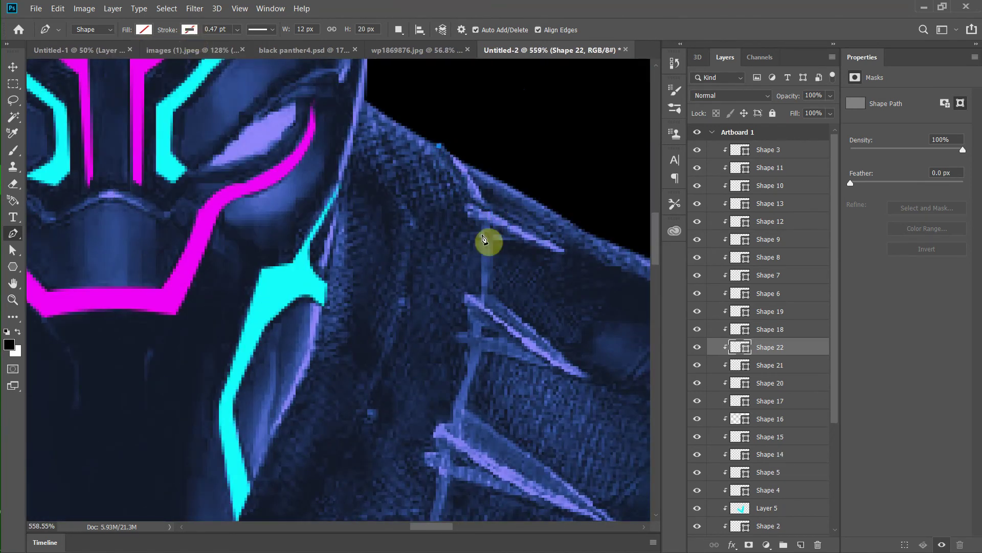
scroll(442, 151, "down", 5)
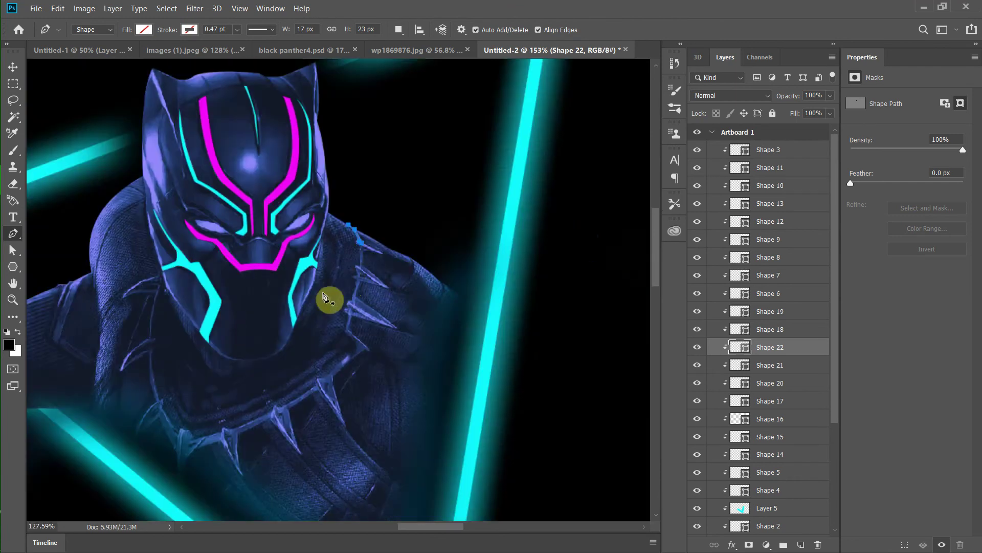
left_click(143, 30)
left_click(202, 140)
Draw two closed cyan slivers along the collar edge.
scroll(336, 307, "up", 5)
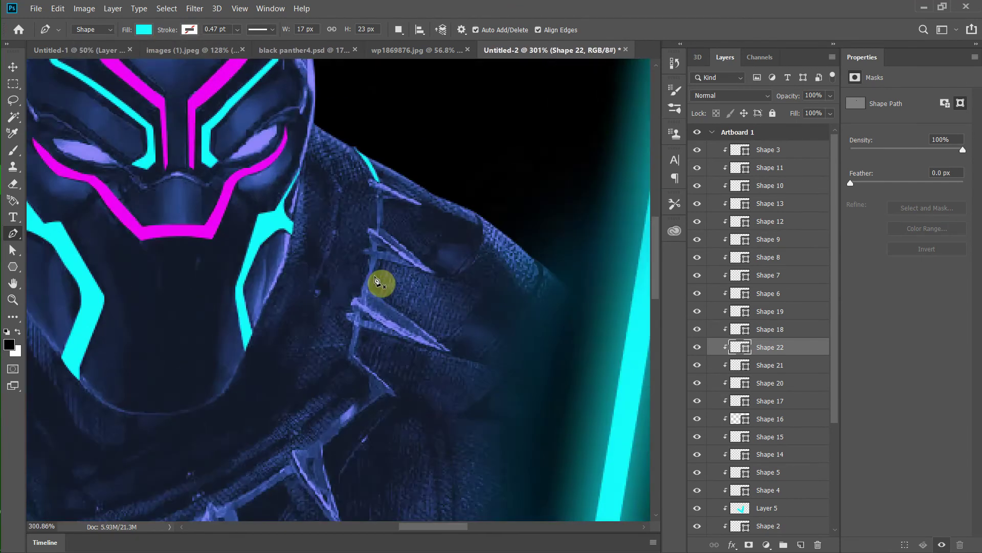
left_click(379, 198)
left_click(380, 252)
left_click(387, 248)
left_click(387, 203)
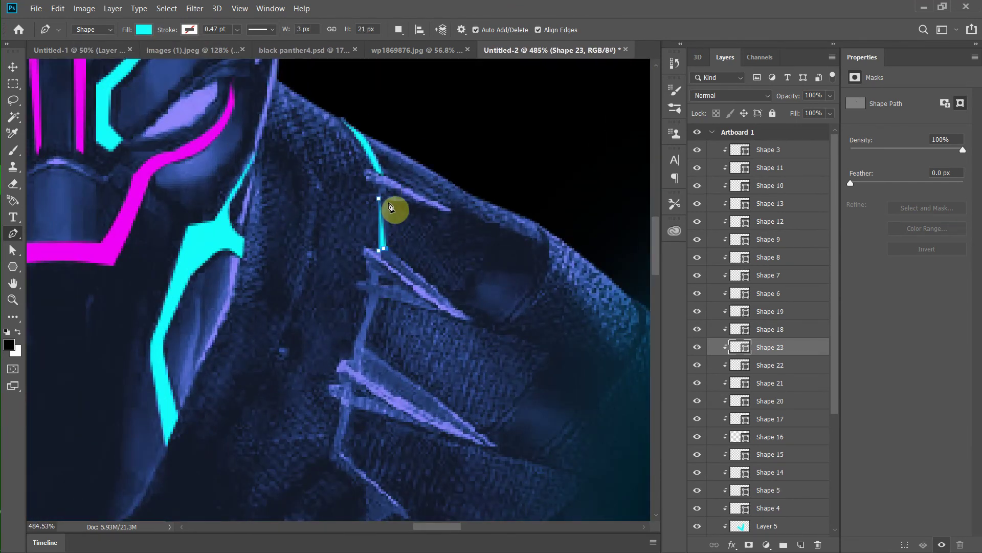
scroll(372, 313, "down", 2)
left_click(379, 213)
left_click(362, 258)
left_click(391, 230)
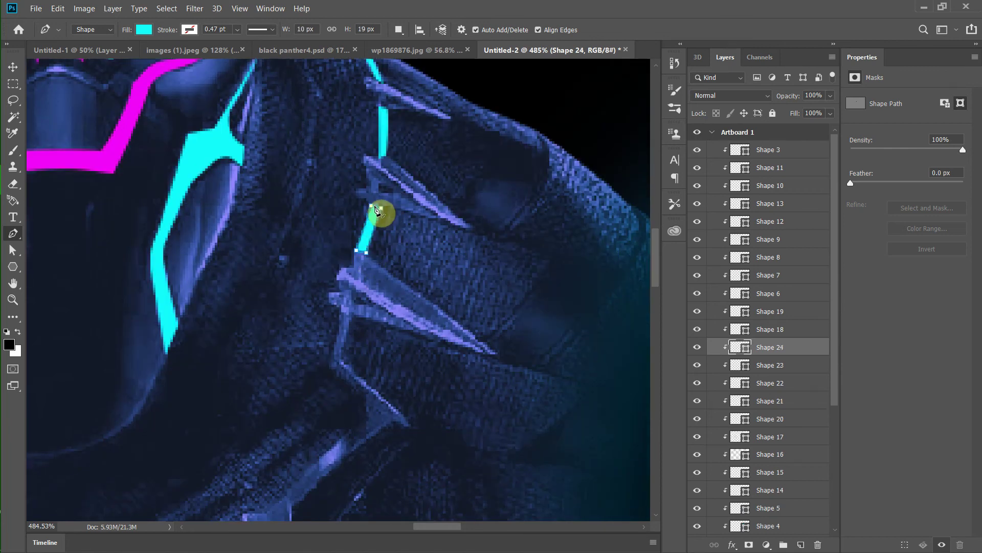
left_click(382, 213)
Trace a zig-zag path down the collar toward the claws.
scroll(373, 314, "up", 3)
left_click(339, 179)
left_click(327, 239)
left_click(364, 275)
left_click(377, 292)
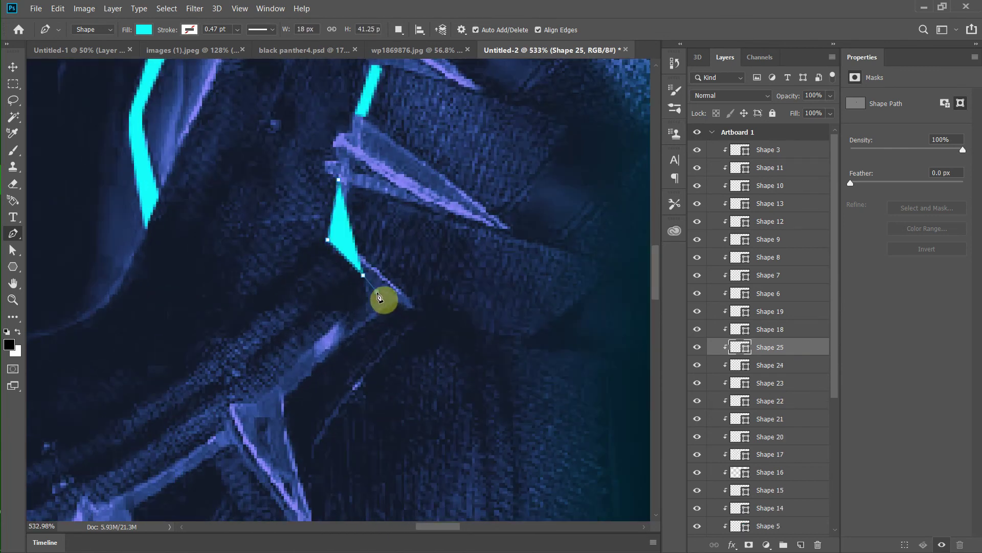
left_click(279, 381)
left_click_drag(406, 307, 413, 309)
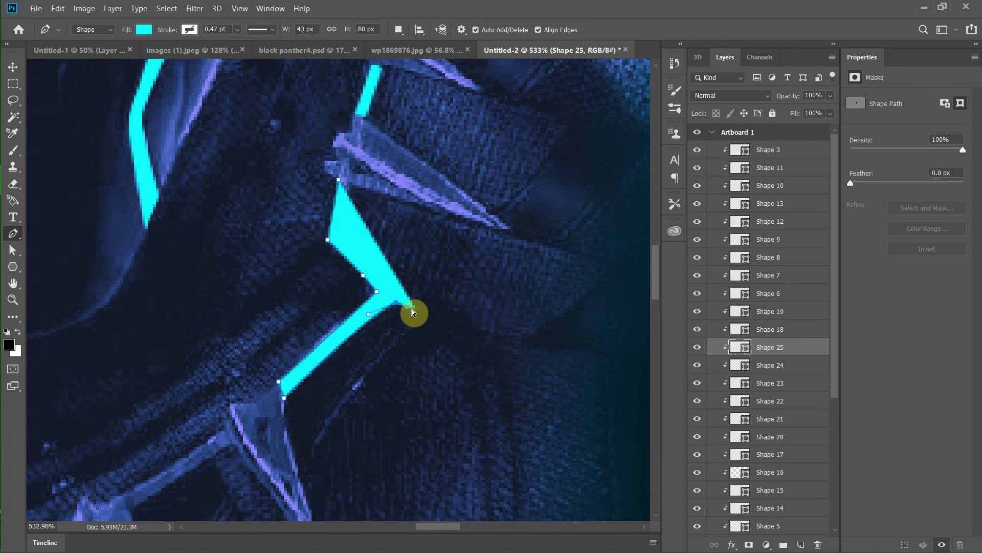
Try the zig-zag with no fill, then magenta, and settle on a cyan fill.
left_click(144, 30)
left_click(79, 46)
left_click(357, 228)
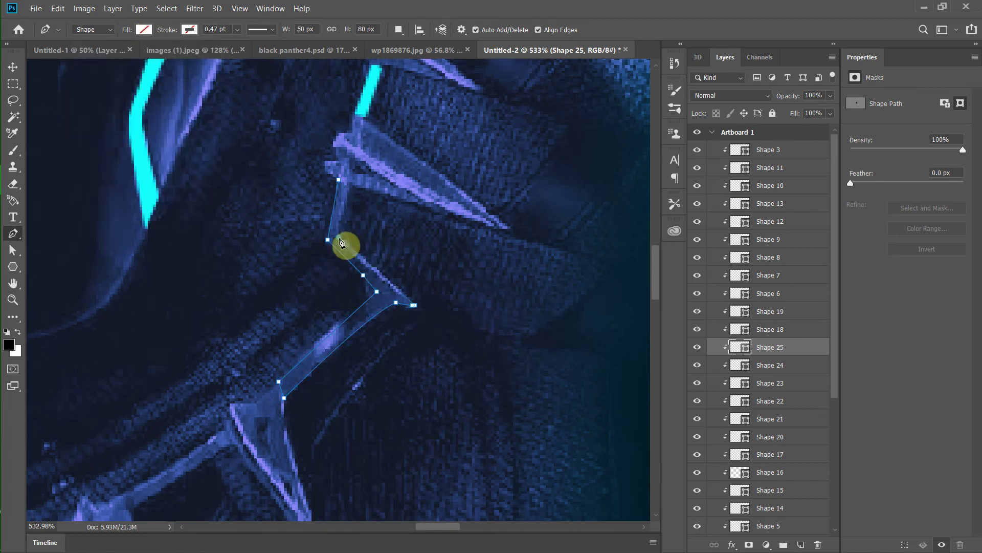
left_click(143, 29)
left_click(89, 95)
scroll(351, 351, "down", 10)
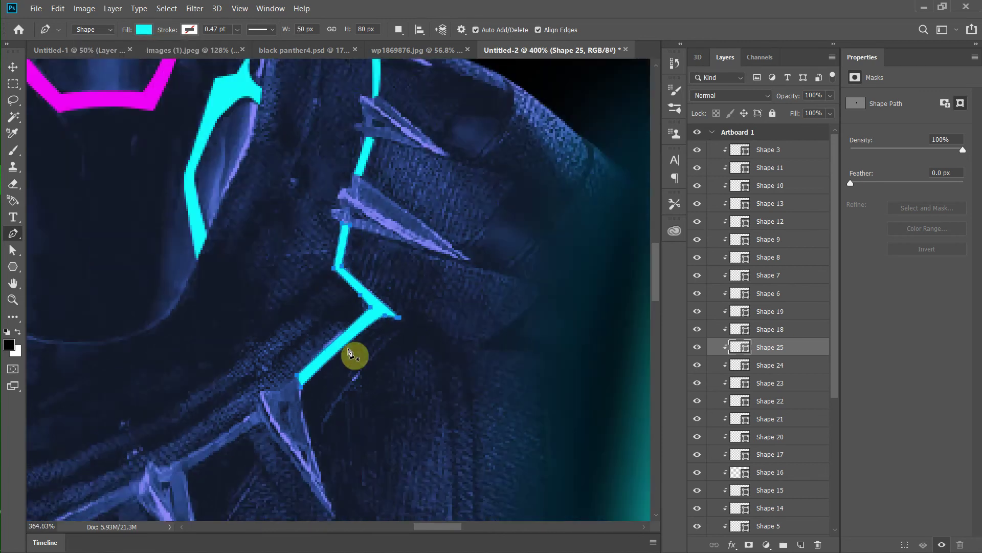
left_click(144, 29)
left_click(81, 97)
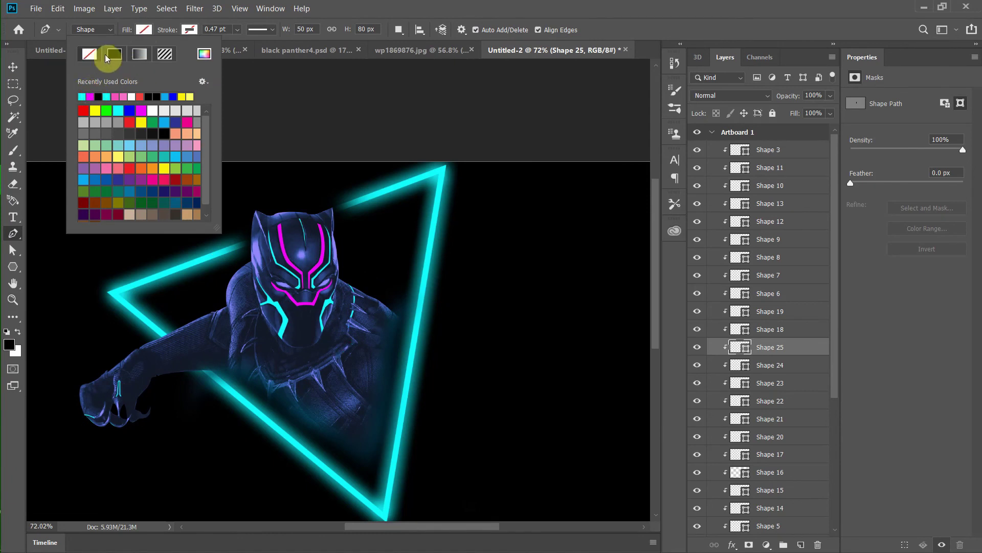
left_click(107, 96)
Draw two cyan strips between the first necklace claws.
scroll(329, 350, "up", 8)
left_click(314, 342)
left_click(246, 389)
left_click(330, 342)
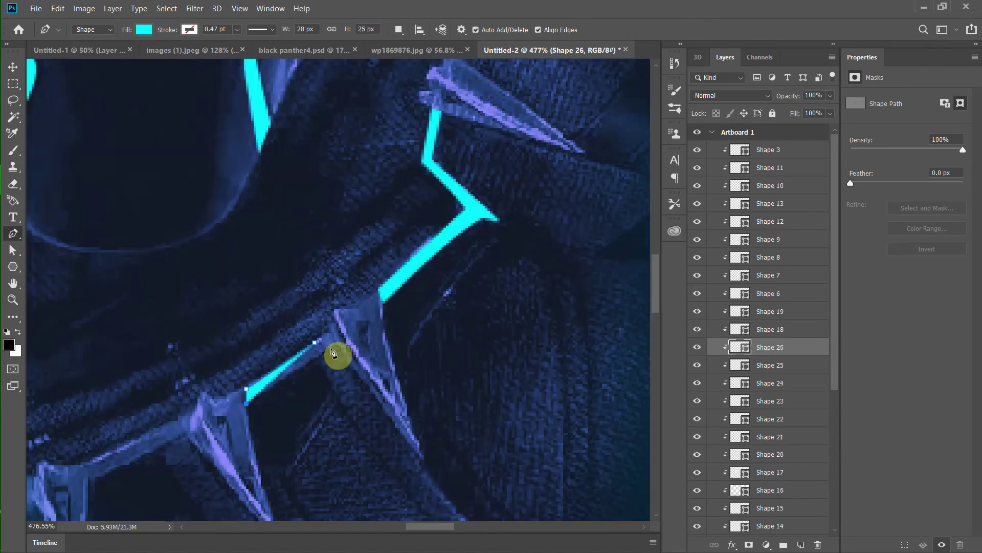
left_click(247, 403)
scroll(297, 399, "down", 3)
scroll(296, 399, "left", 3)
left_click(325, 281)
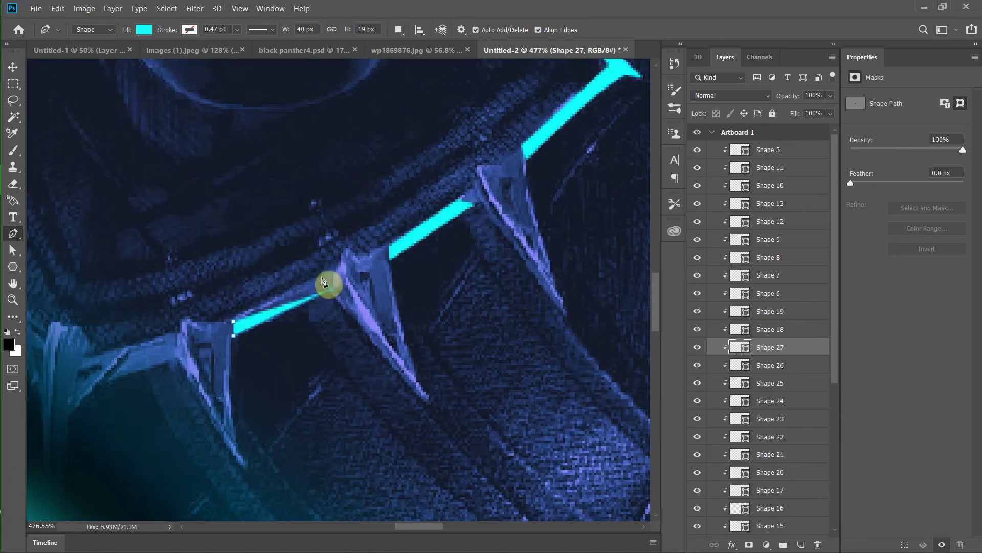
left_click(241, 324)
Draw a third claw strip, then undo it as misplaced.
scroll(245, 332, "up", 2)
scroll(245, 332, "left", 3)
left_click(256, 382)
left_click(282, 350)
left_click(331, 333)
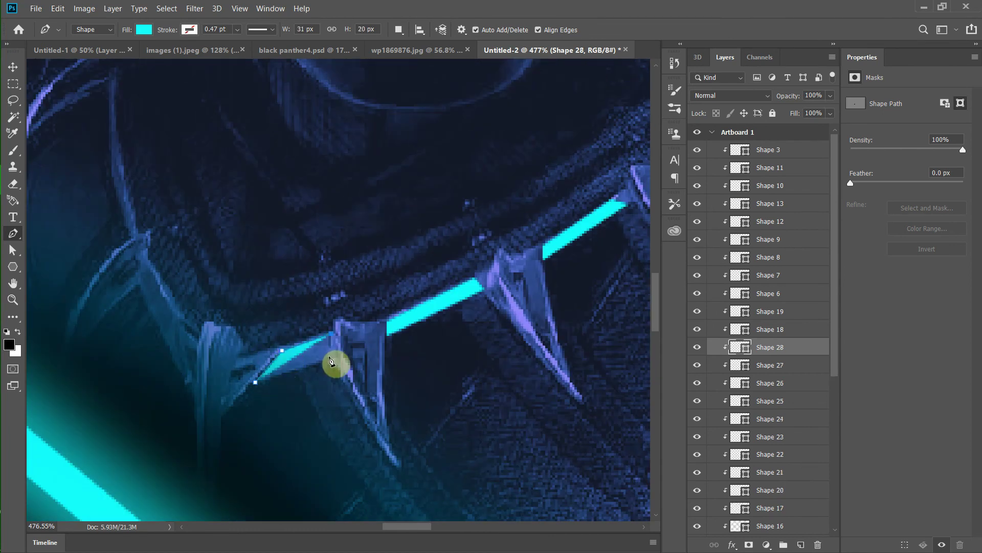
key("ctrl+z")
scroll(481, 265, "up", 3)
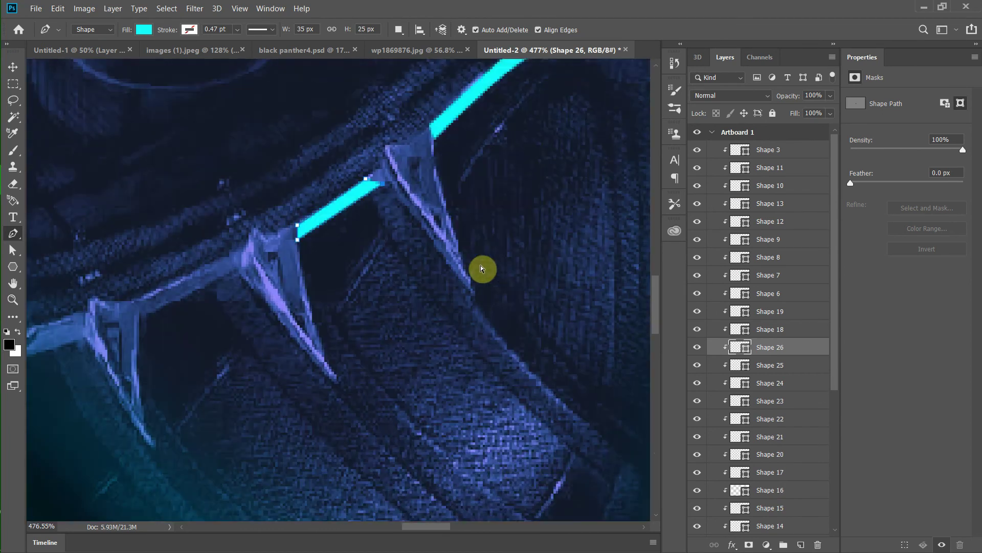
scroll(296, 348, "right", 3)
Select the panther group, zig-zag collar shape and first claw strip, returning to the Pen tool.
key("z")
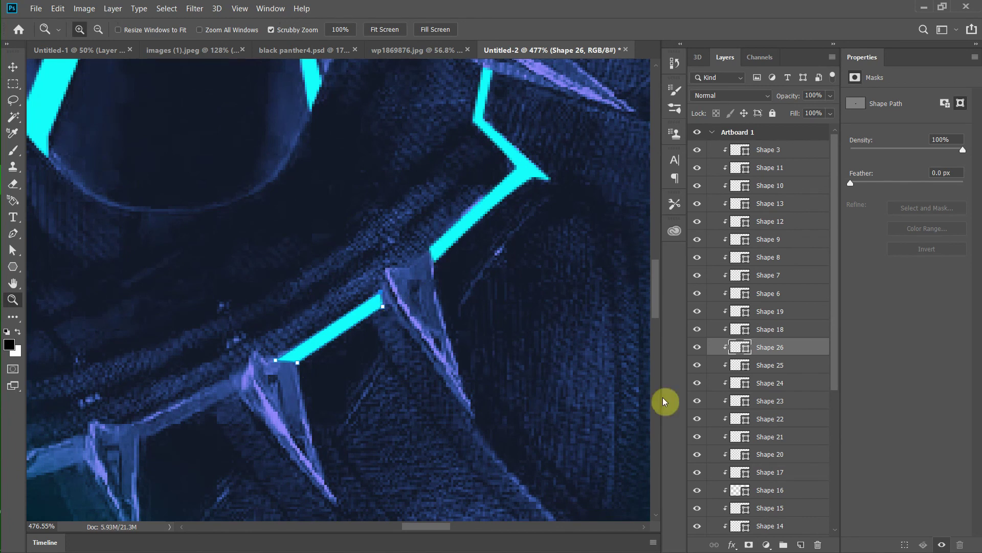
left_click(506, 231, "ctrl")
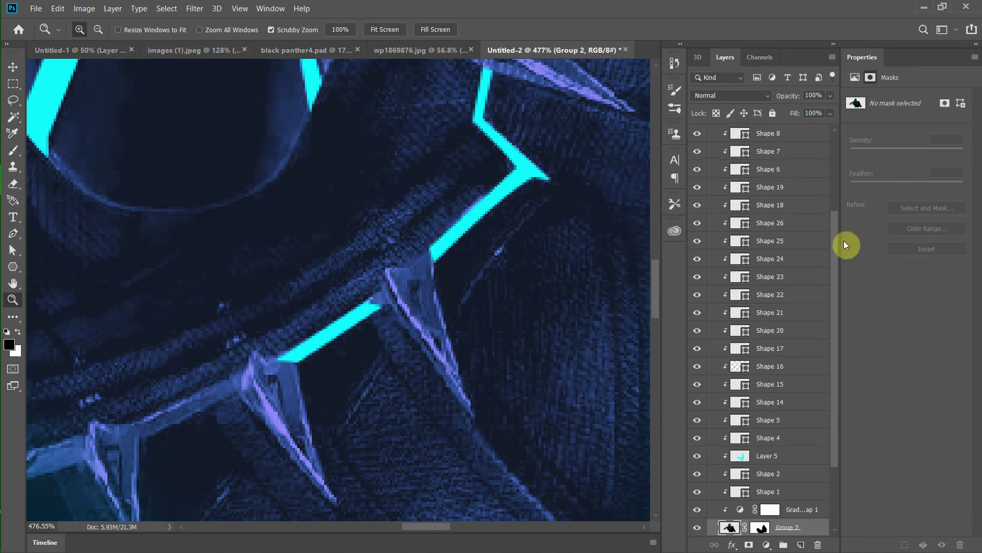
left_click(437, 248, "ctrl")
key("p")
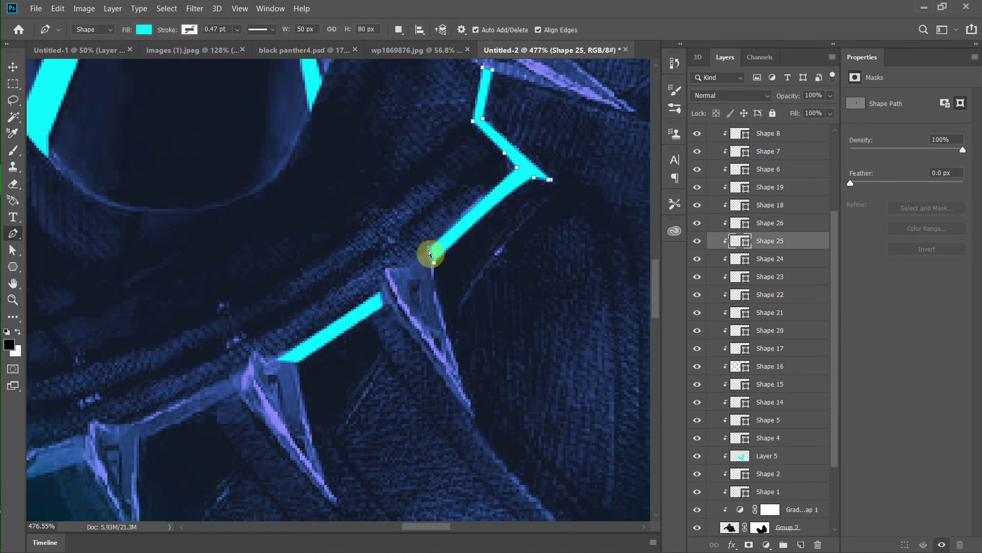
left_click(770, 223)
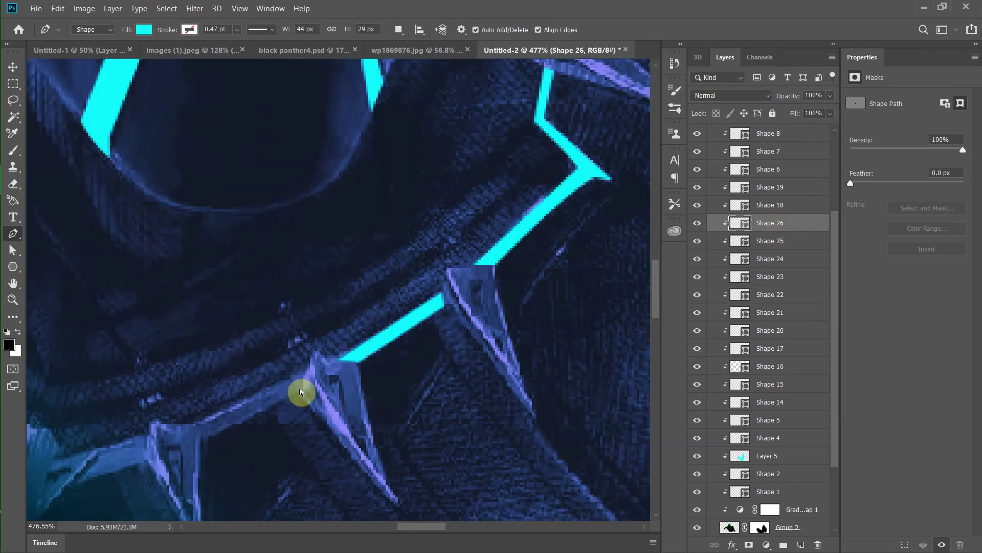
Draw a cyan strip filling the next gap between claws.
left_click_drag(300, 390, 346, 325)
left_click(344, 338)
left_click(346, 318)
left_click(449, 267)
left_click(446, 293)
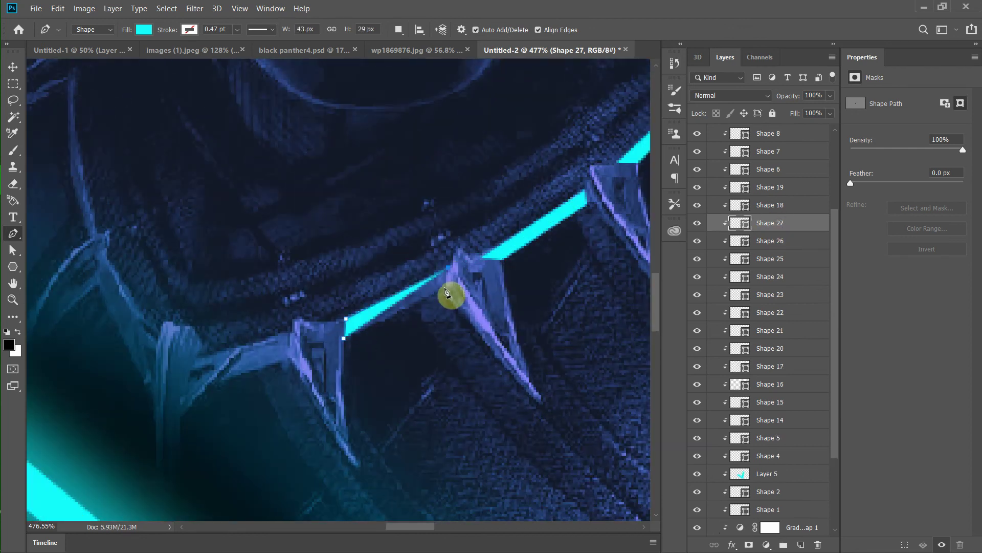
Fill the following claw gap cyan and start a strip beside the leftmost claw.
left_click_drag(204, 376, 358, 390)
left_click(367, 384)
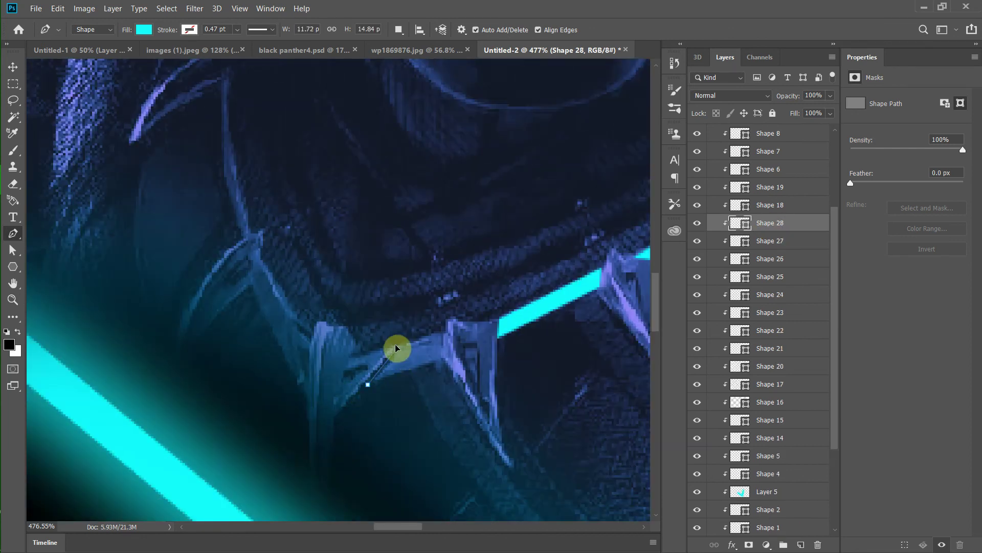
left_click(446, 331)
left_click(443, 360)
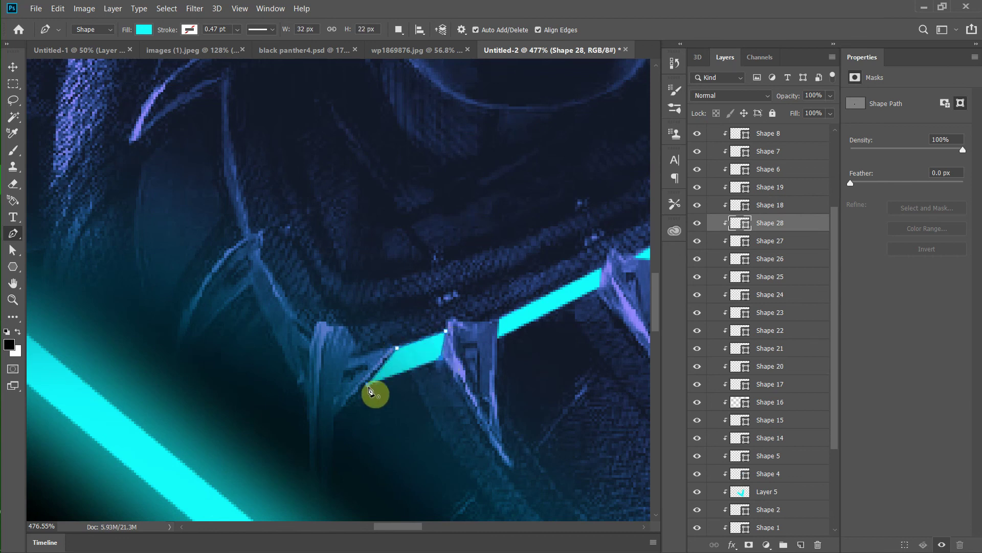
left_click(369, 391)
left_click_drag(307, 388, 347, 388)
left_click(340, 379)
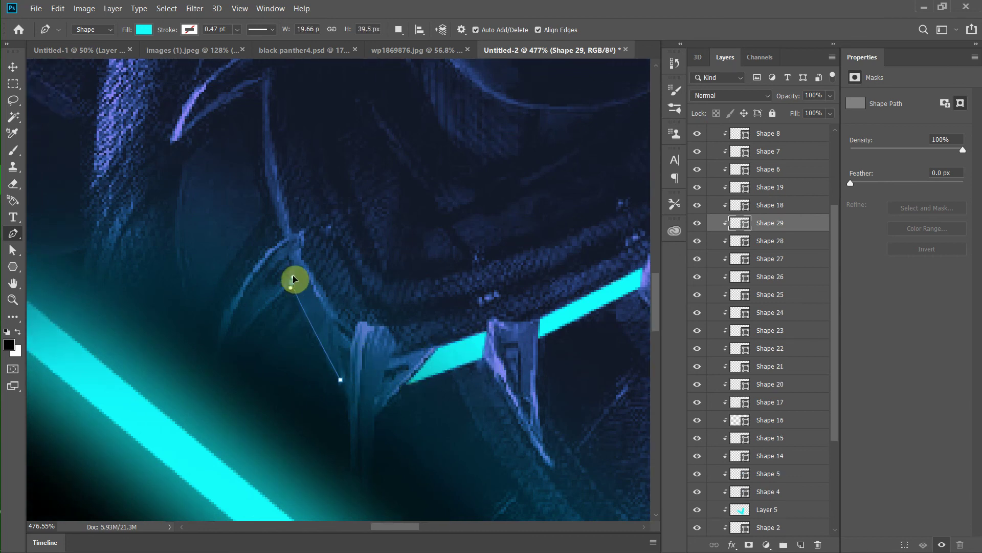
left_click(297, 261)
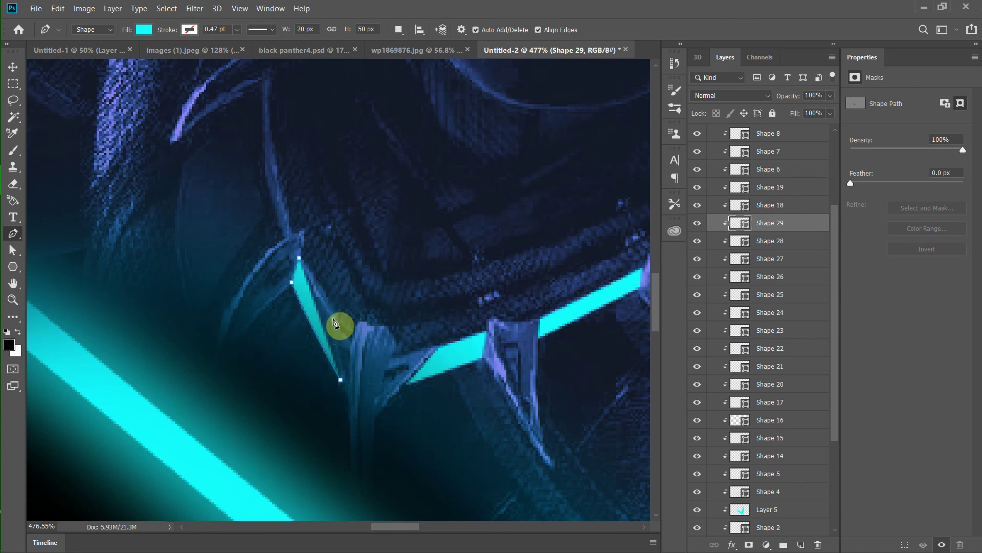
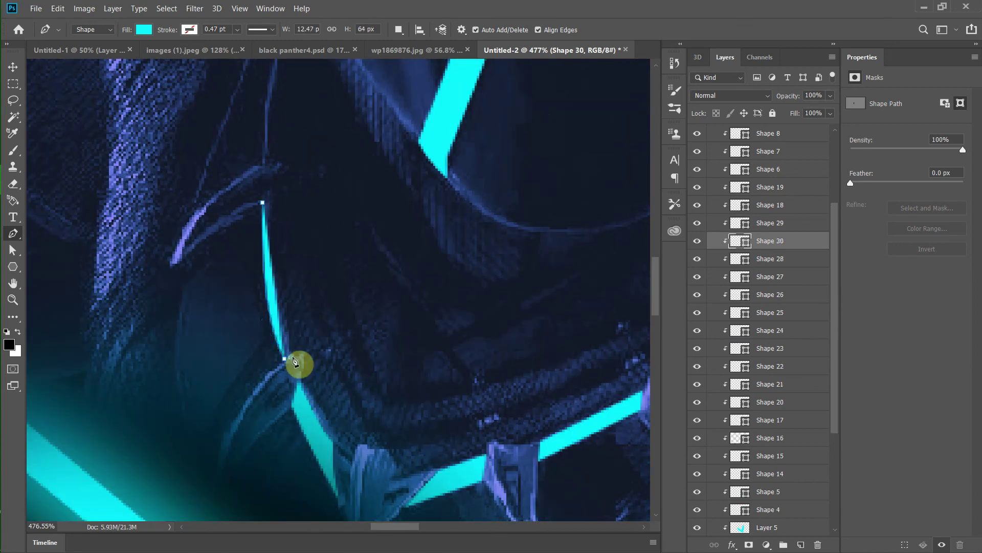
Draw a curved pen path along the panther's shoulder up to the shoulder seam.
scroll(295, 362, "up", 1)
mouse_move(271, 234)
left_mouse_down()
mouse_move(270, 193)
mouse_move(270, 223)
mouse_move(316, 174)
left_mouse_up()
scroll(286, 266, "up", 2)
scroll(291, 292, "up", 3)
left_click(265, 366)
left_click(294, 210)
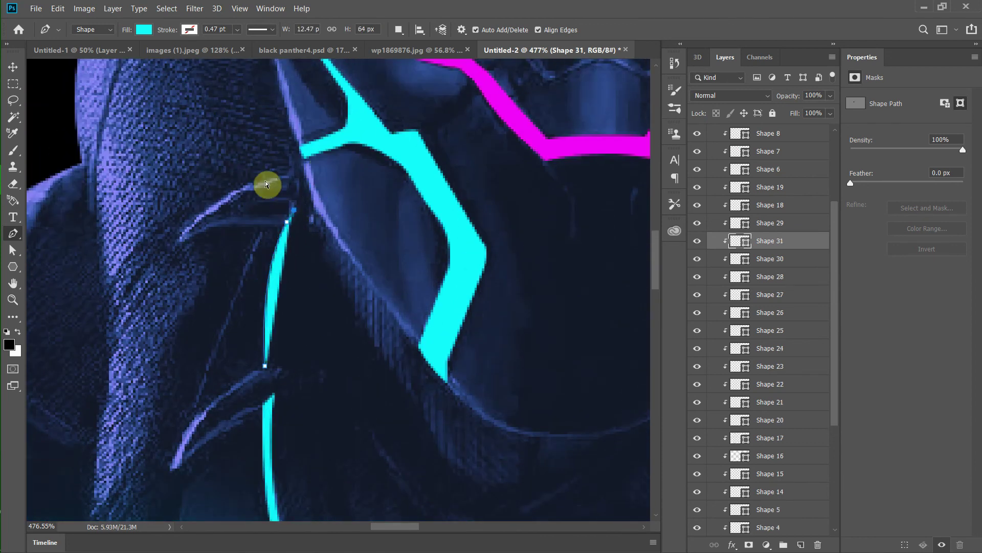
scroll(265, 369, "down", 5)
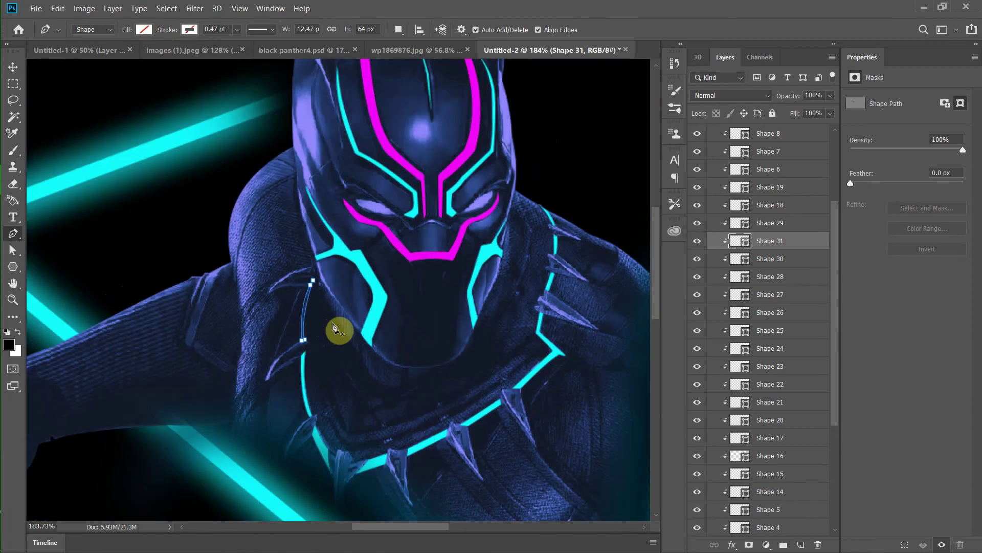
scroll(274, 365, "up", 4)
Close the new shoulder path and fill it with cyan.
left_click(275, 365)
left_click(143, 29)
left_click(96, 81)
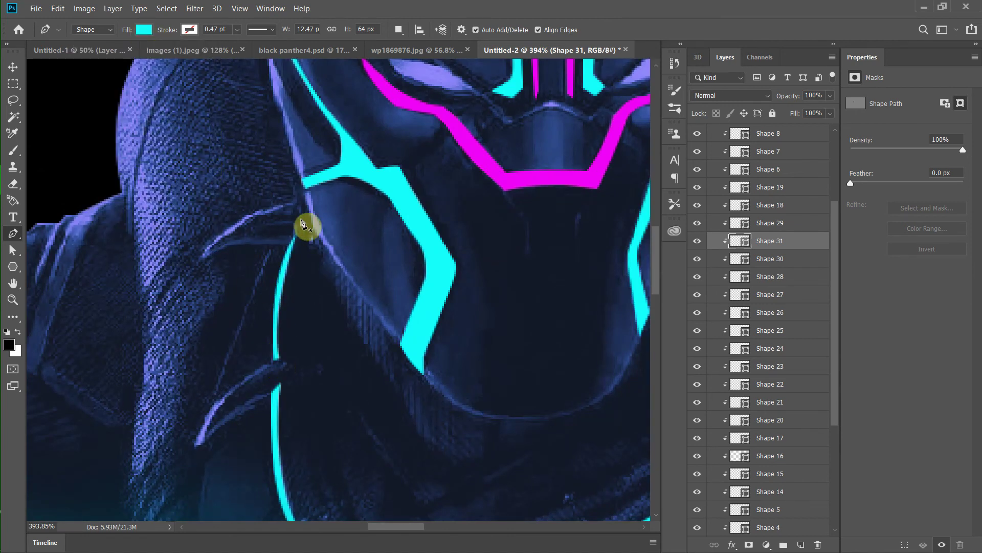
scroll(312, 241, "up", 3)
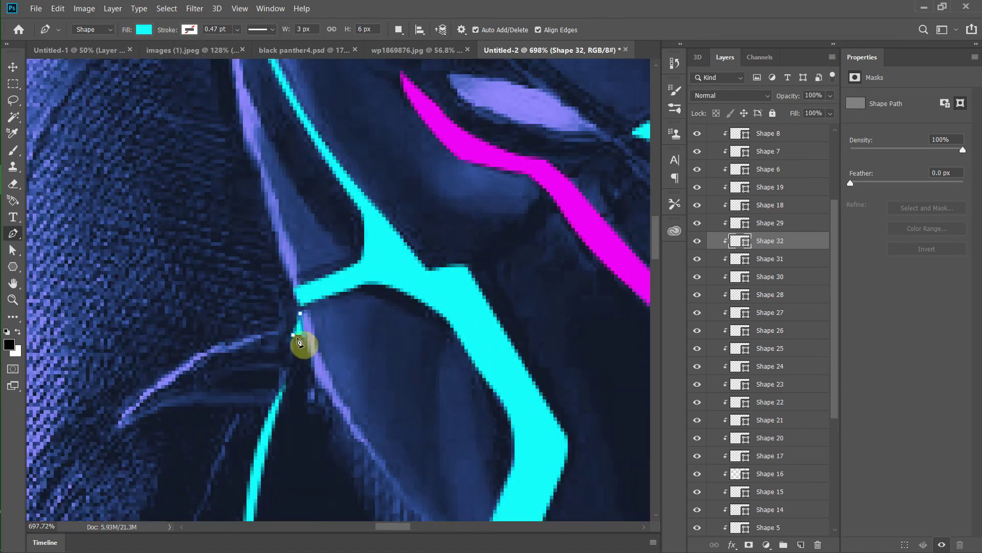
scroll(454, 285, "down", 5)
scroll(500, 322, "down", 3)
Select Group 2 and try a negative hue shift in Hue/Saturation, then cancel it.
left_click(712, 285)
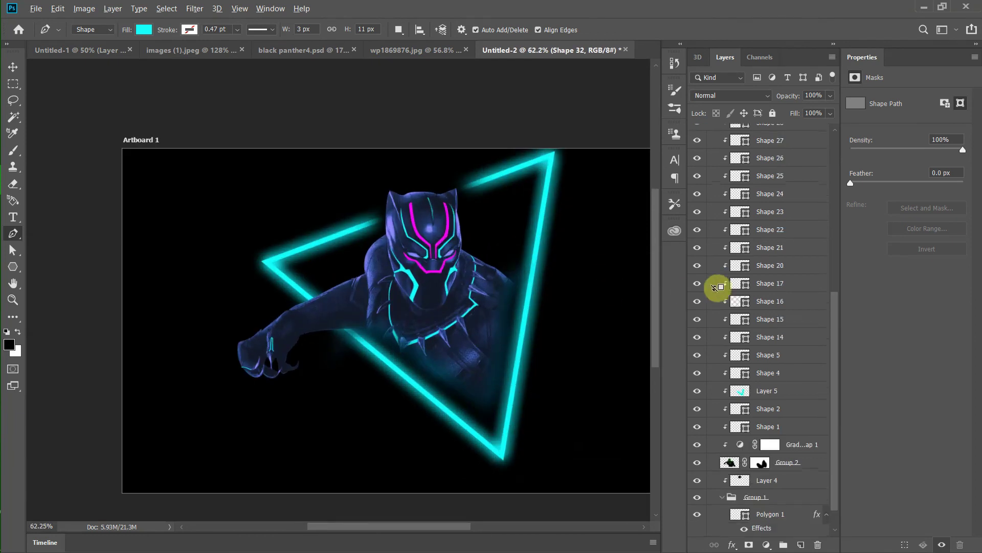
left_click(85, 9)
left_click(256, 103)
left_click_drag(576, 177, 544, 179)
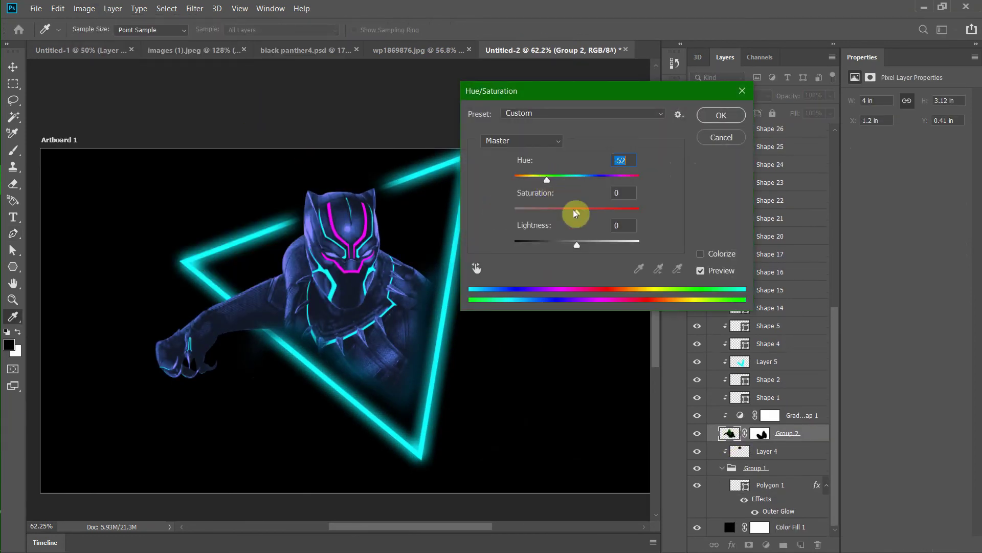
key("Return")
In Color Balance, nudge the figure toward cyan and target the Shadows tones.
left_click(85, 9)
mouse_move(102, 39)
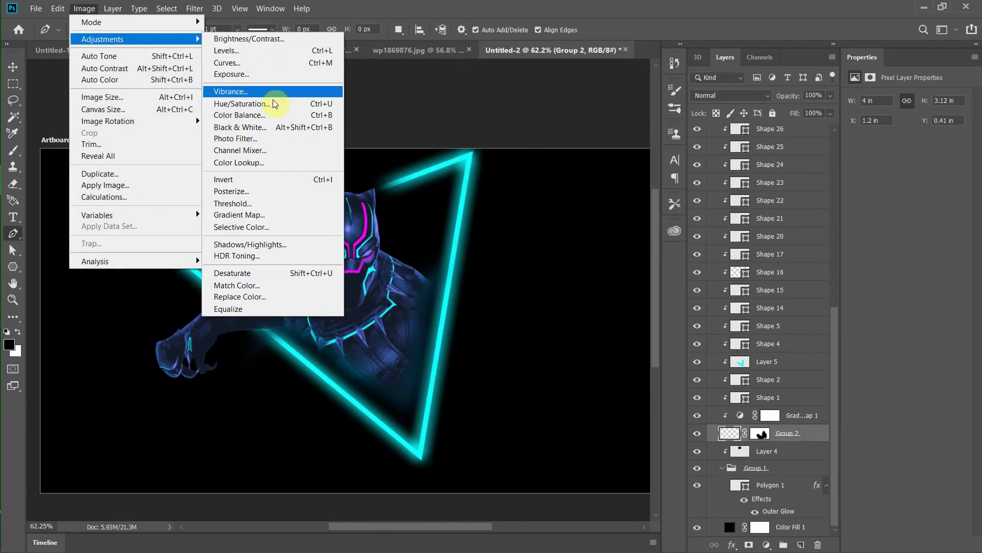
left_click(246, 115)
mouse_move(674, 178)
left_mouse_down()
mouse_move(637, 182)
mouse_move(670, 182)
left_mouse_up()
left_click(607, 249)
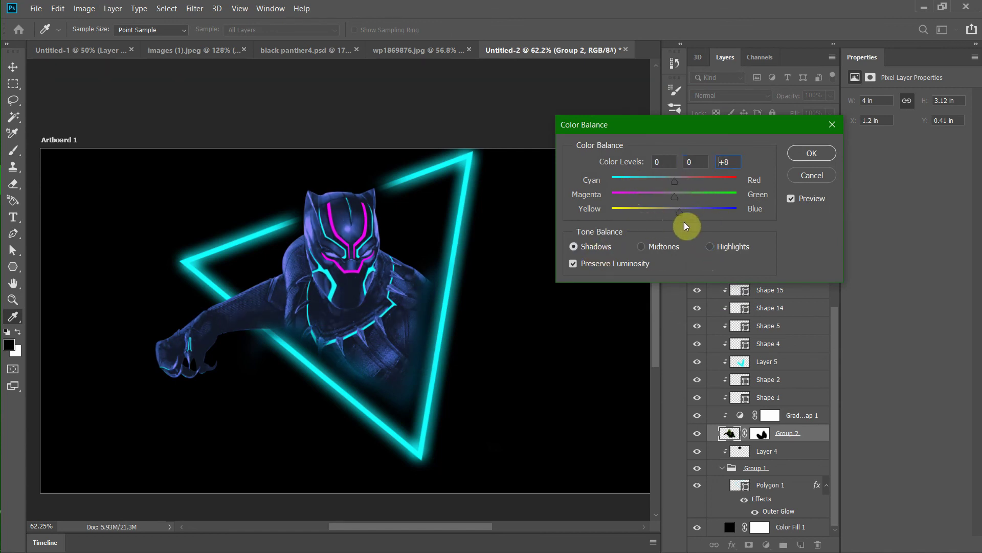